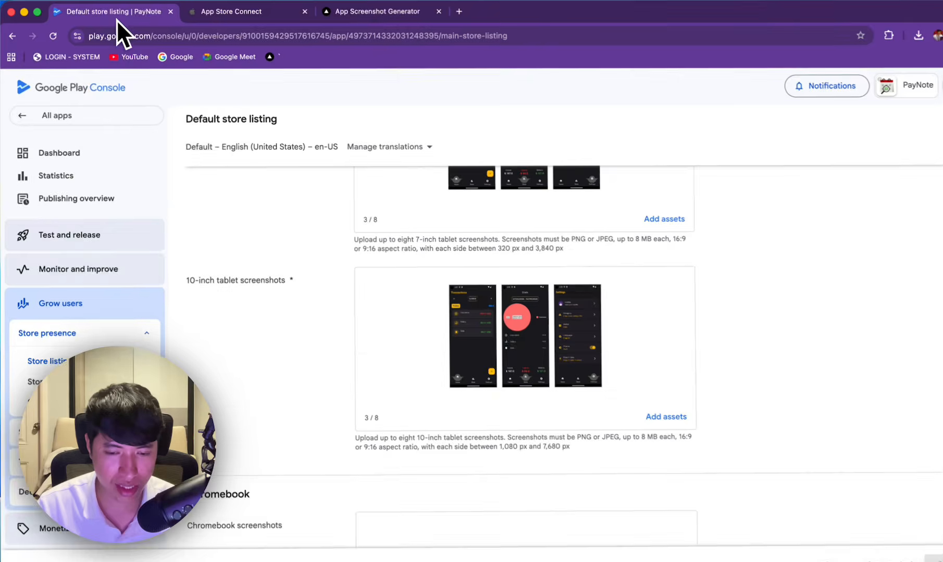
Step: Review the app name, descriptions and graphics sections of the PayNote default store listing in Google Play Console
scroll(197, 287, up, 10)
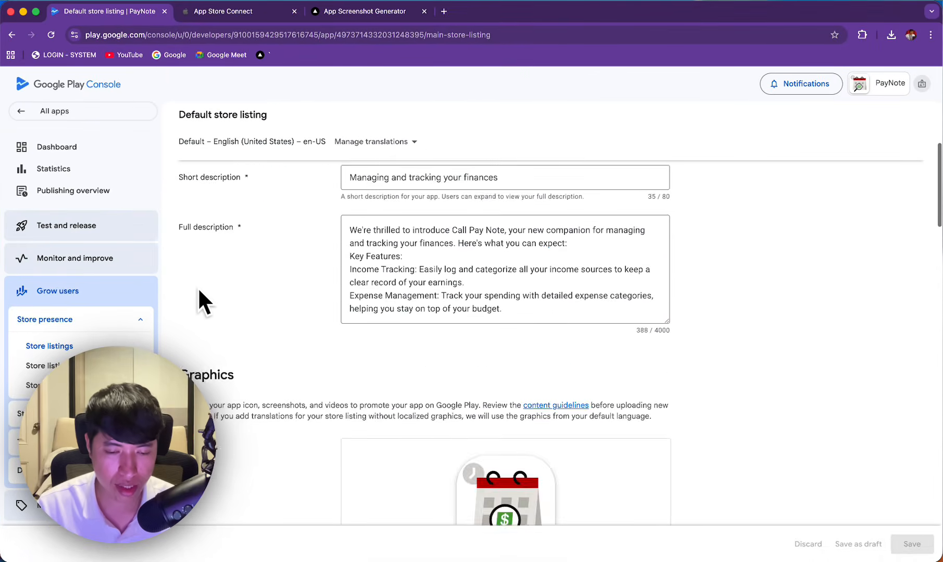
scroll(198, 288, up, 2)
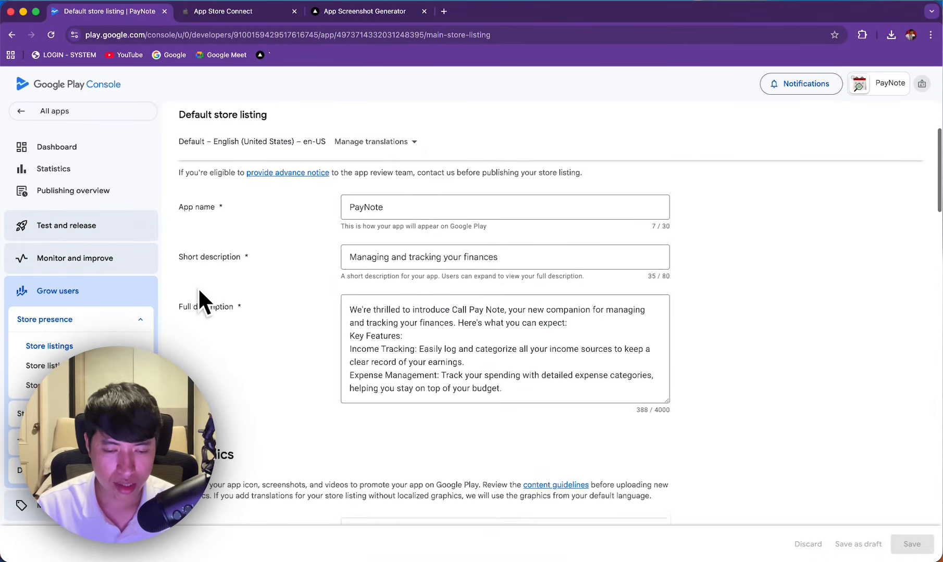
scroll(198, 287, down, 10)
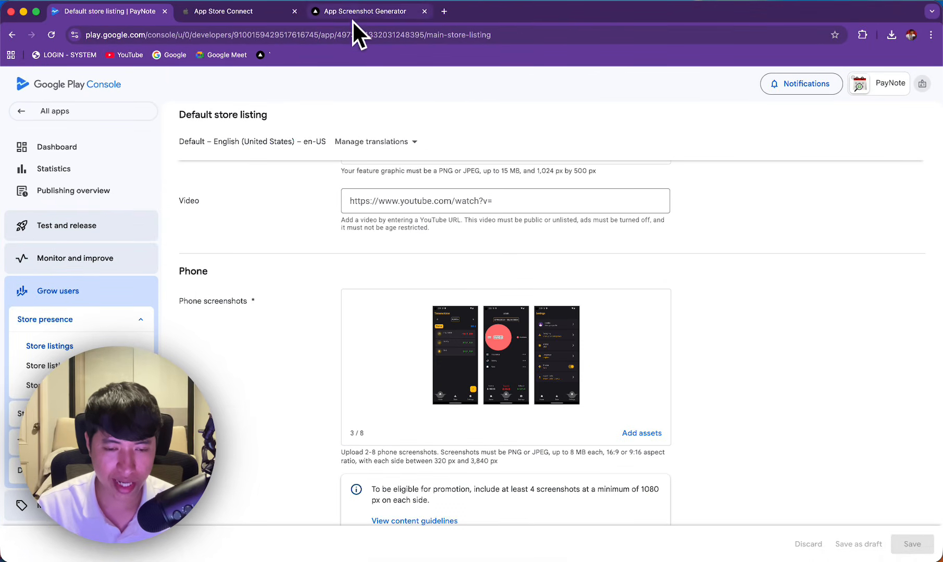
Step: Switch to App Store Connect and look over the iPhone screenshot sets per display size in the Media Manager
click(269, 11)
scroll(329, 245, down, 5)
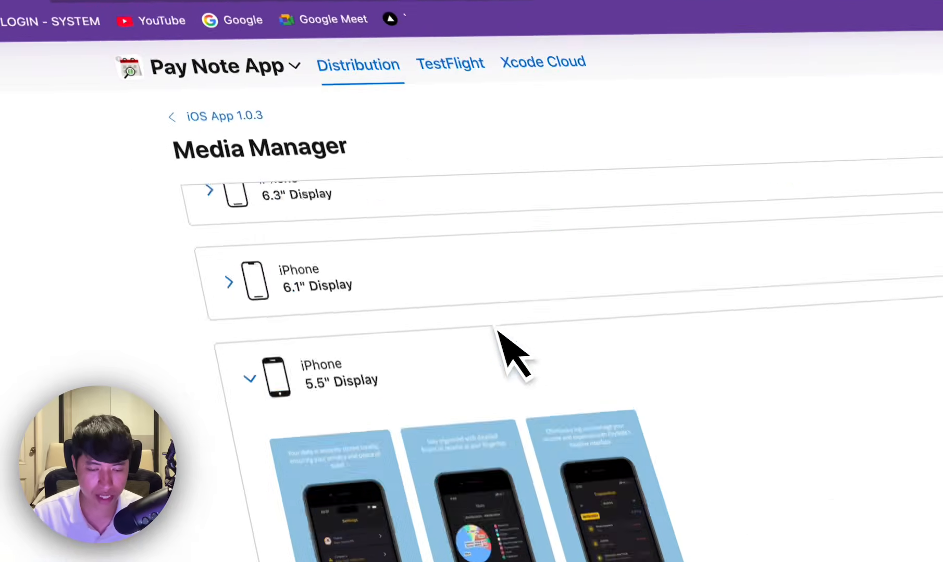
scroll(390, 310, up, 5)
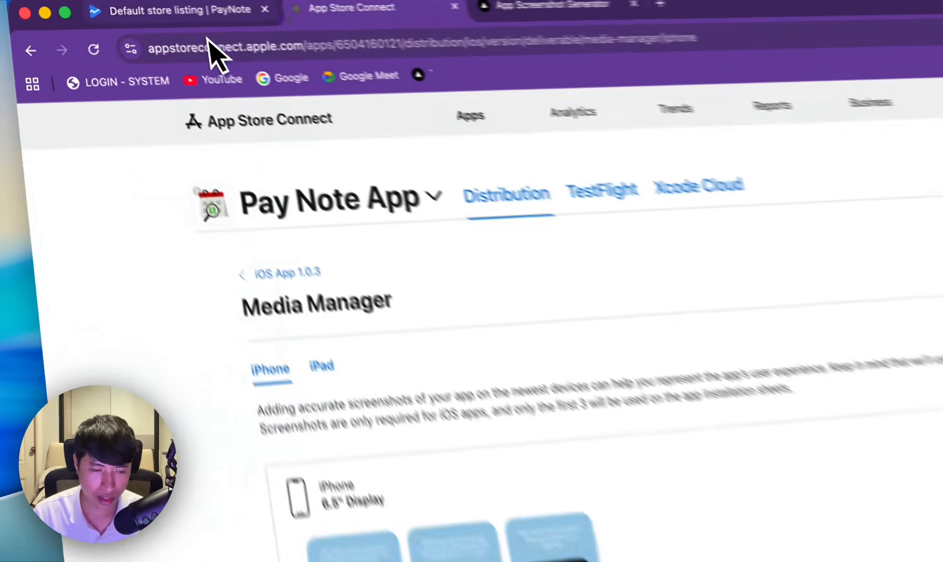
Step: Return to the Google Play Console listing and look over the phone screenshots section
click(110, 11)
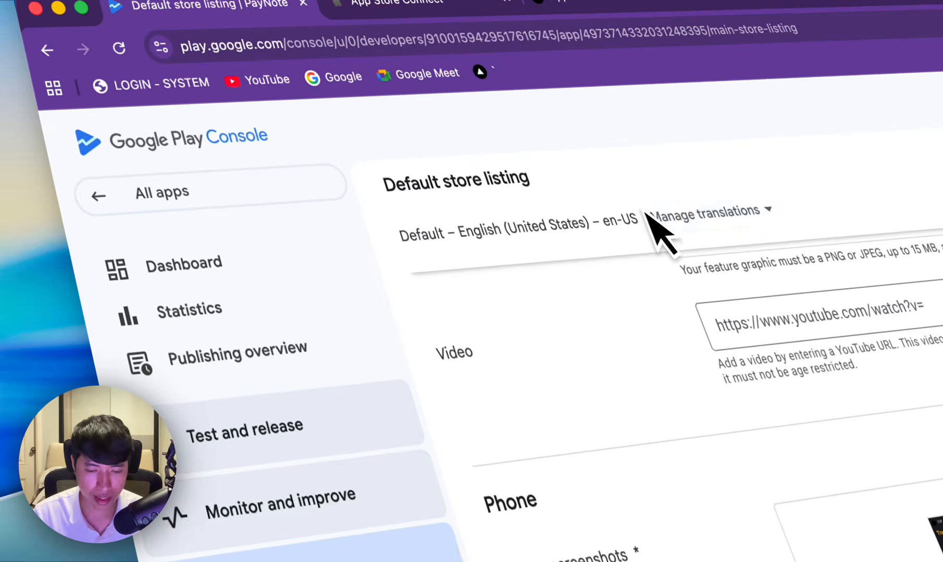
scroll(645, 375, down, 5)
scroll(644, 375, up, 3)
scroll(645, 375, down, 3)
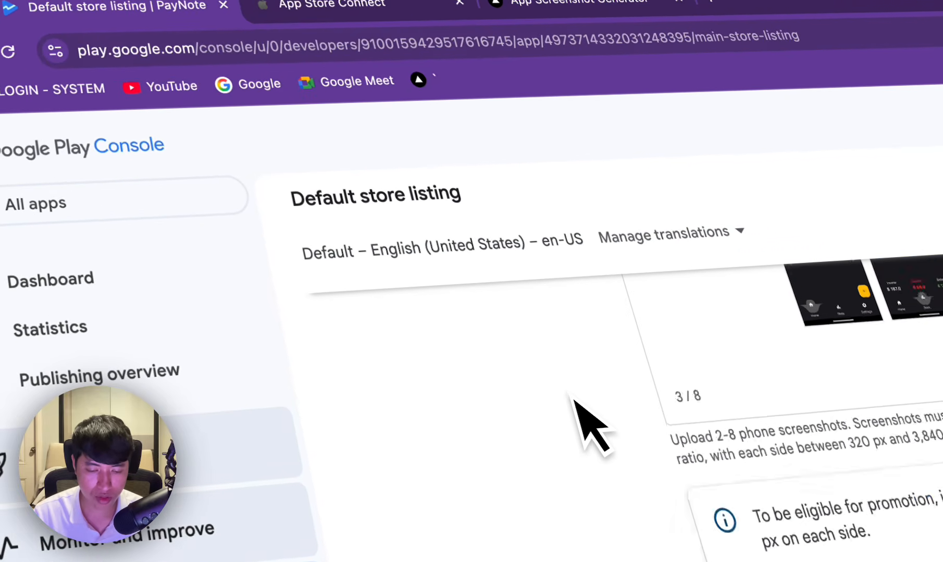
Step: Switch to the App Screenshot Generator and view the layout templates, screenshot and background options for the first screen
click(526, 4)
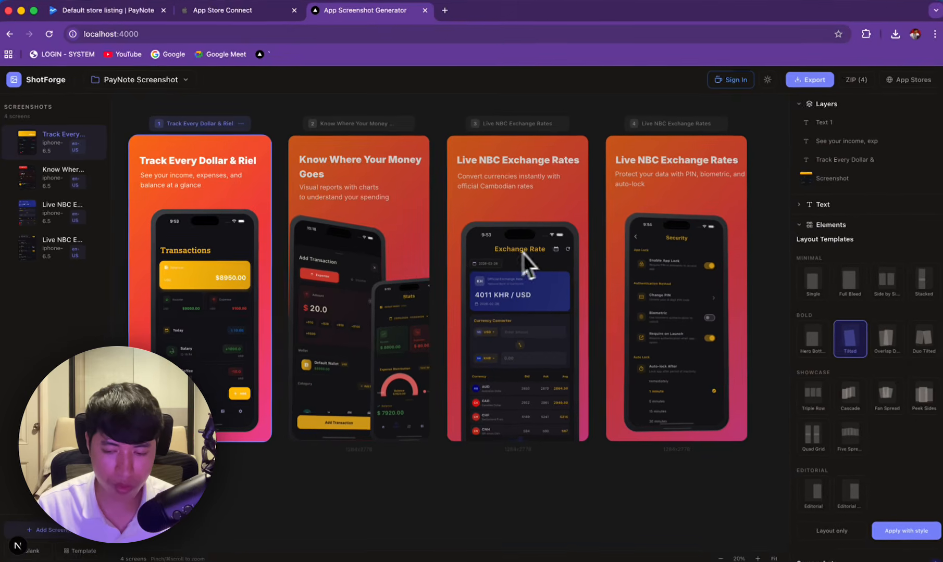
scroll(937, 373, down, 5)
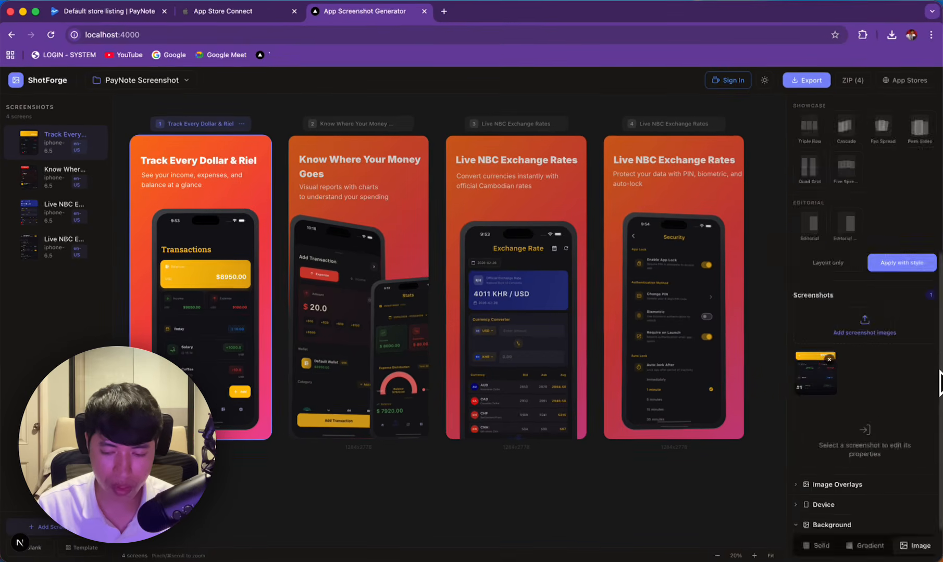
scroll(865, 375, down, 2)
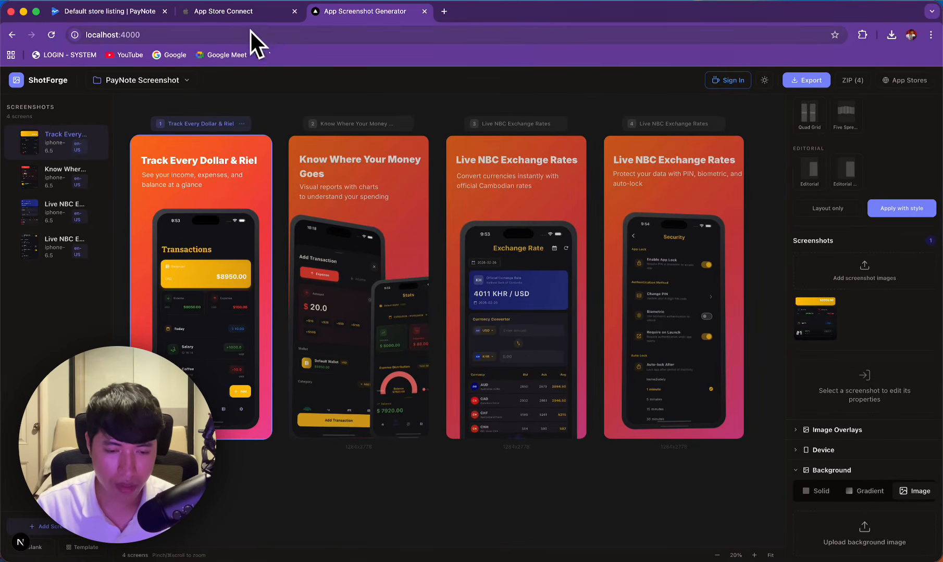
Step: Examine the Google Play listing's asset requirements for phone, 7-inch tablet, 10-inch tablet and Chromebook screenshots
click(104, 11)
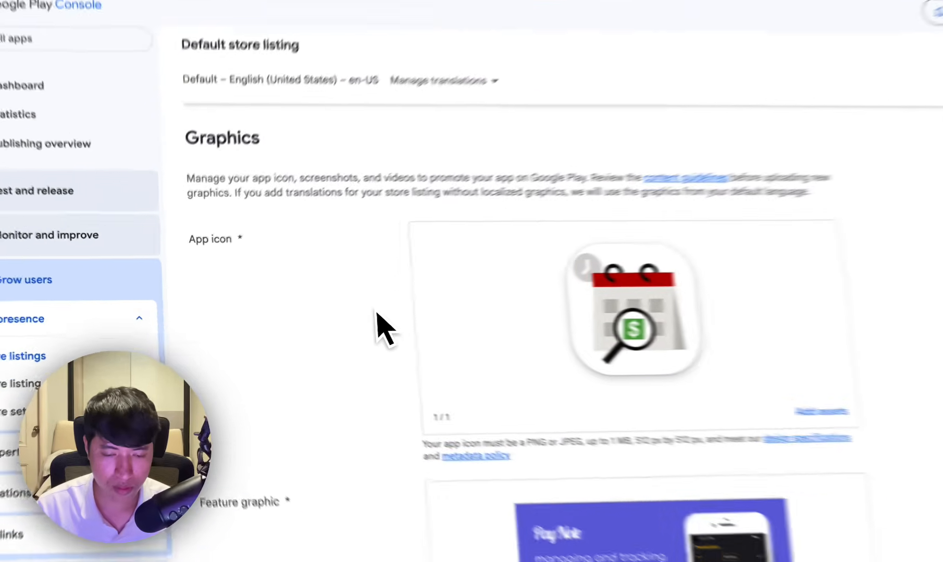
scroll(320, 323, down, 10)
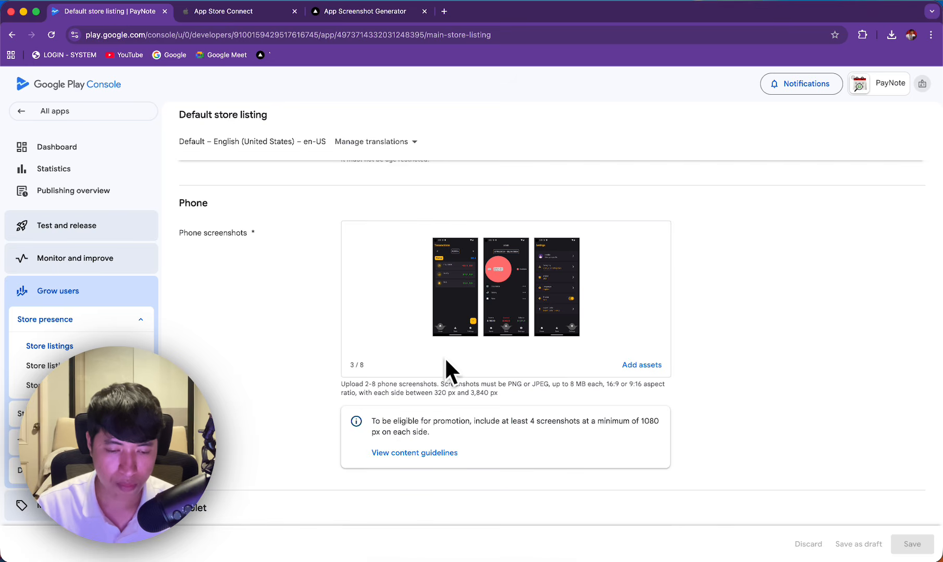
scroll(446, 359, up, 15)
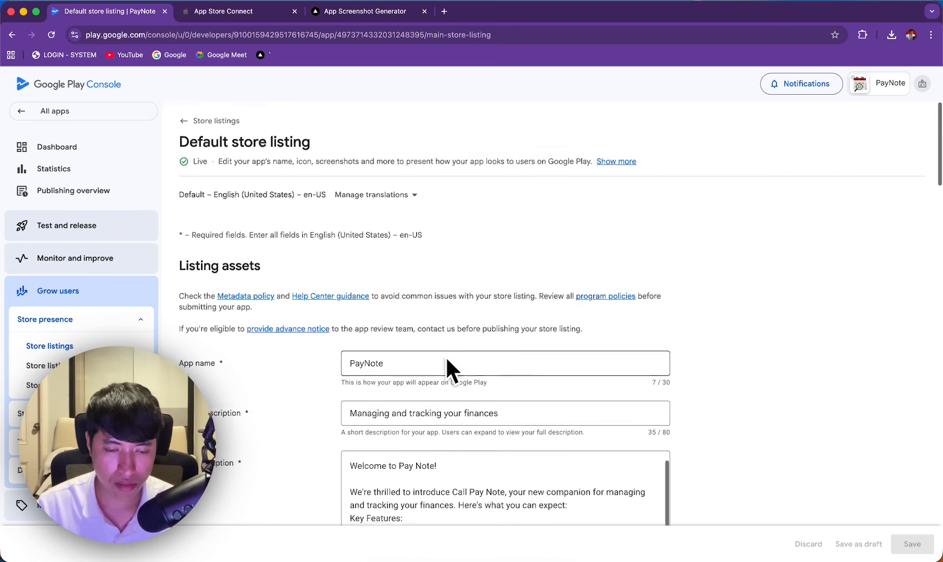
scroll(446, 356, down, 15)
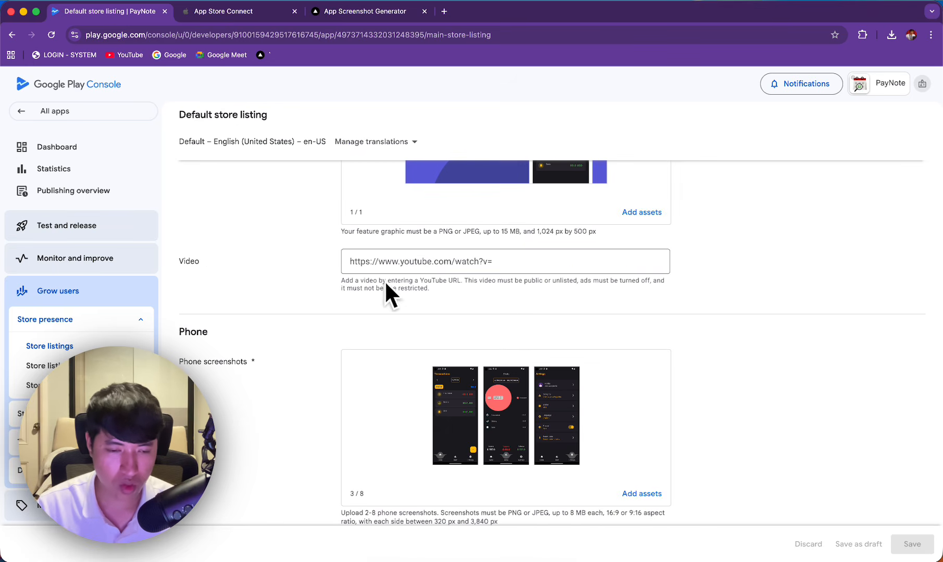
scroll(385, 292, down, 2)
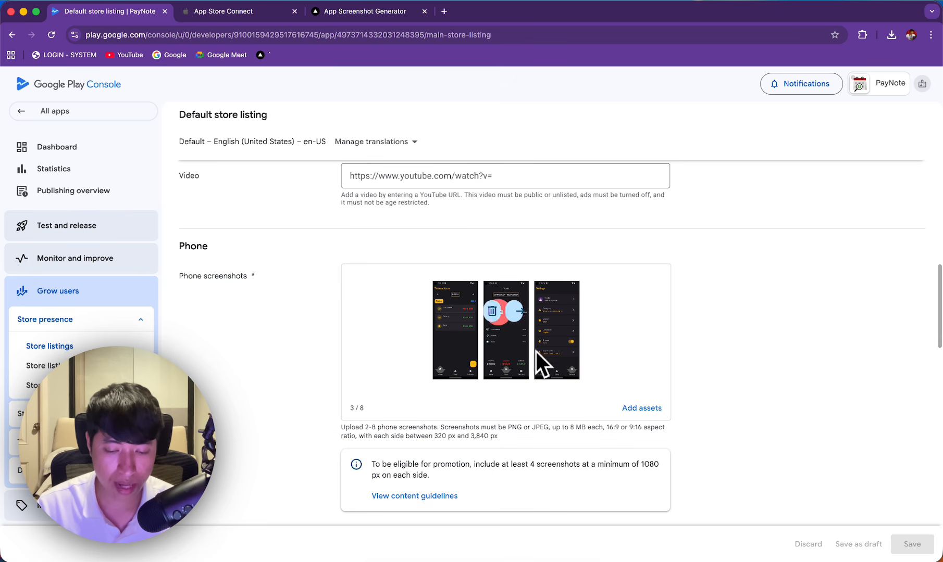
scroll(540, 364, down, 6)
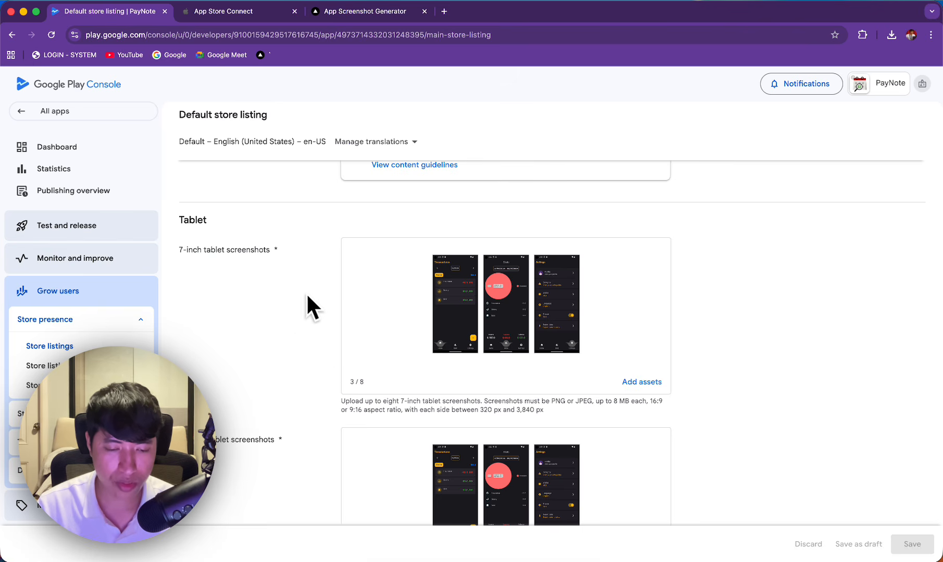
scroll(288, 319, down, 5)
scroll(288, 319, up, 10)
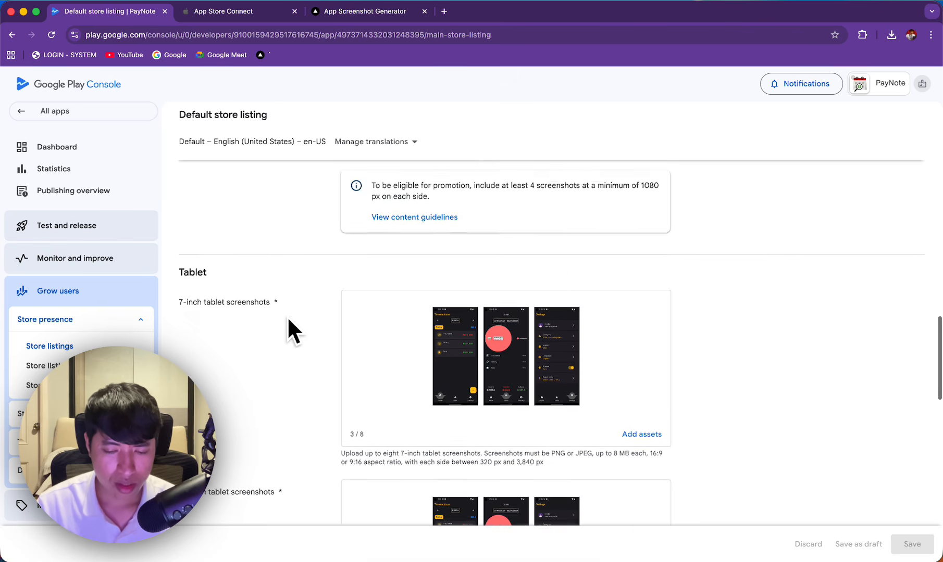
scroll(287, 316, up, 5)
scroll(313, 319, down, 8)
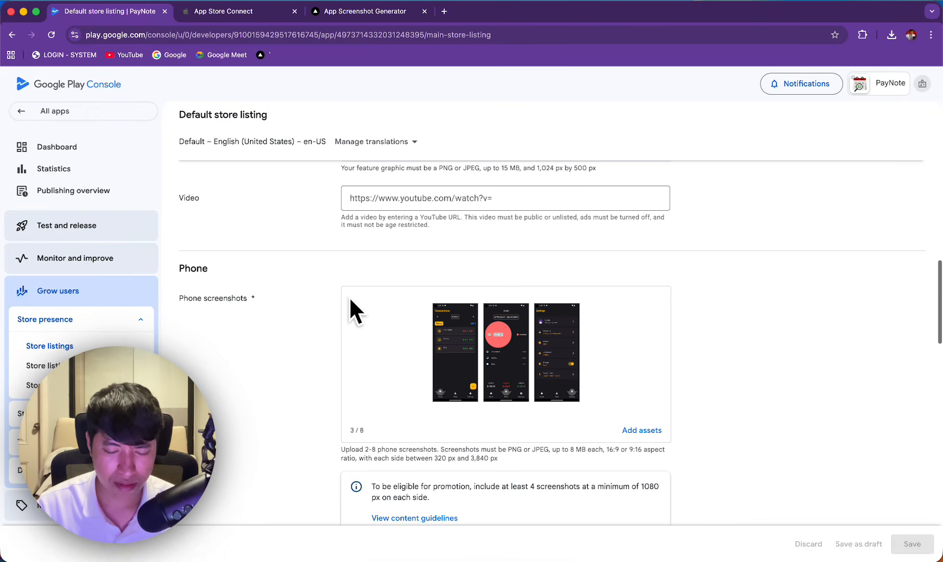
scroll(349, 301, down, 15)
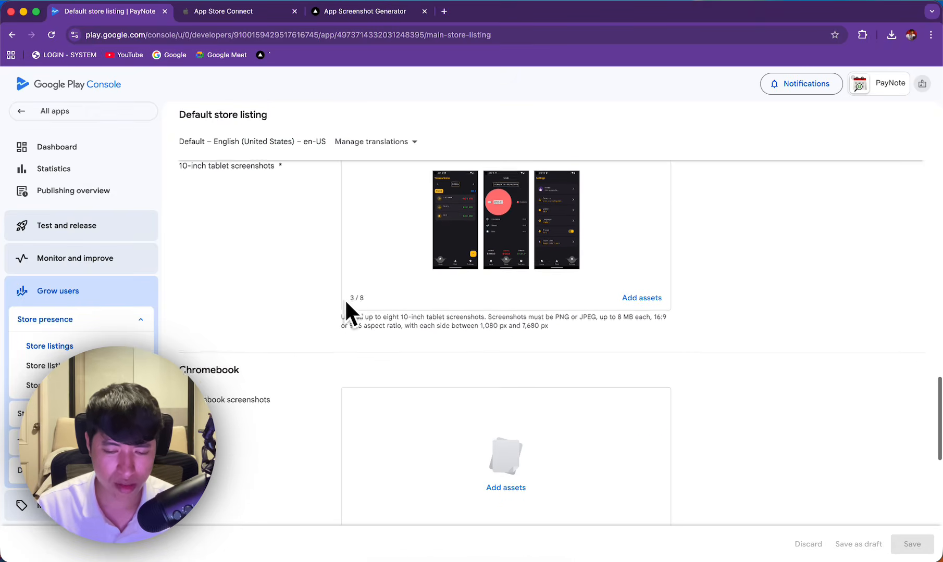
Step: Revisit App Store Connect's Media Manager, and view the project list in the App Screenshot Generator
click(223, 11)
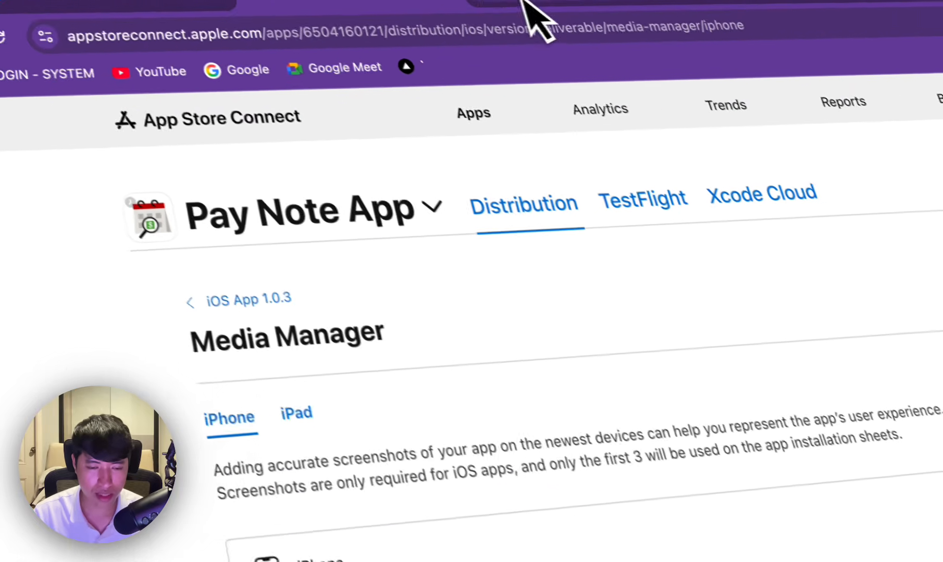
click(508, 8)
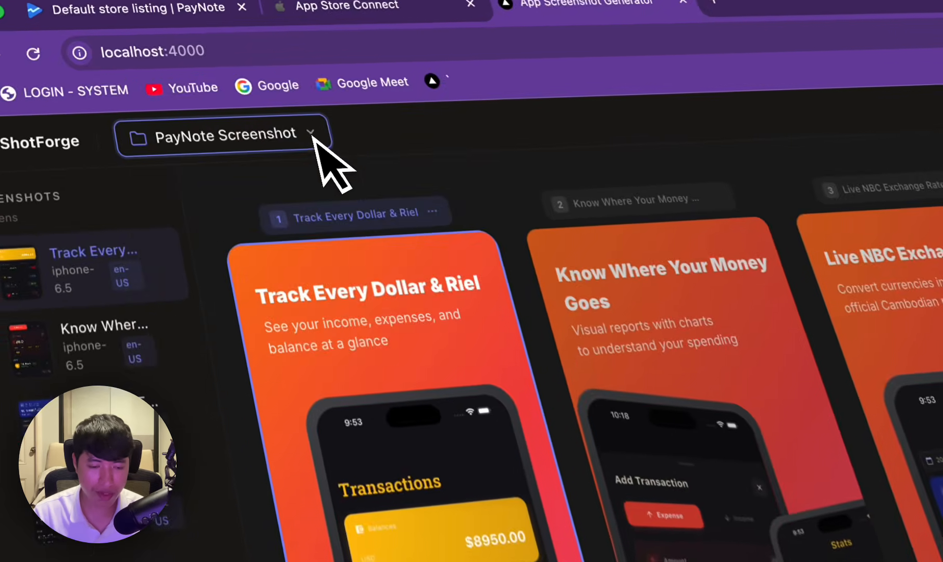
click(312, 136)
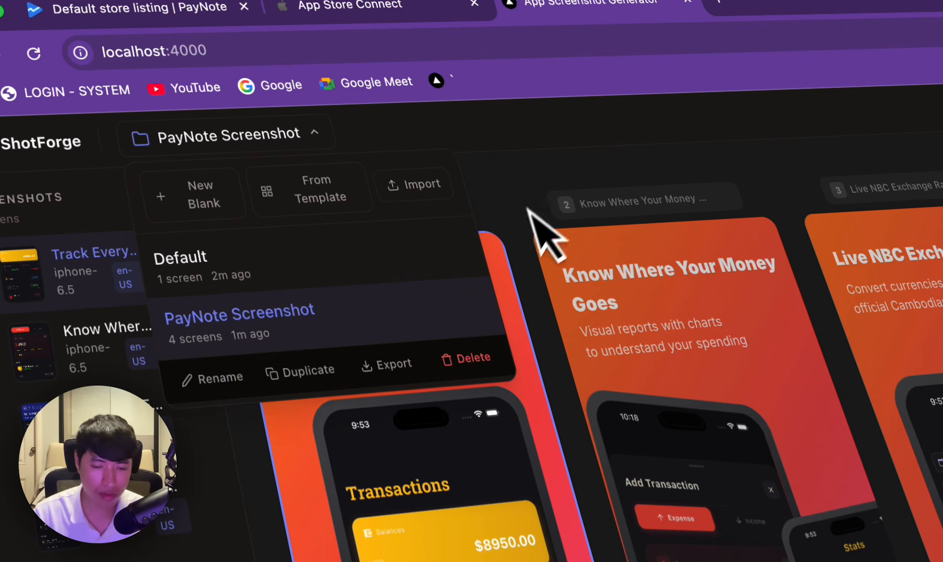
click(597, 125)
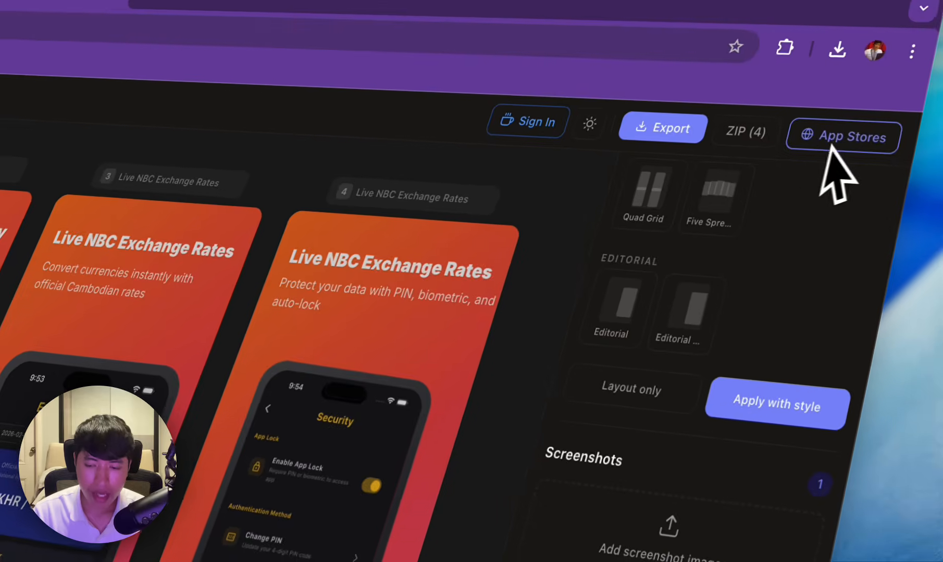
Step: Request the app stores export and sign in to ShotForge with Google
click(838, 140)
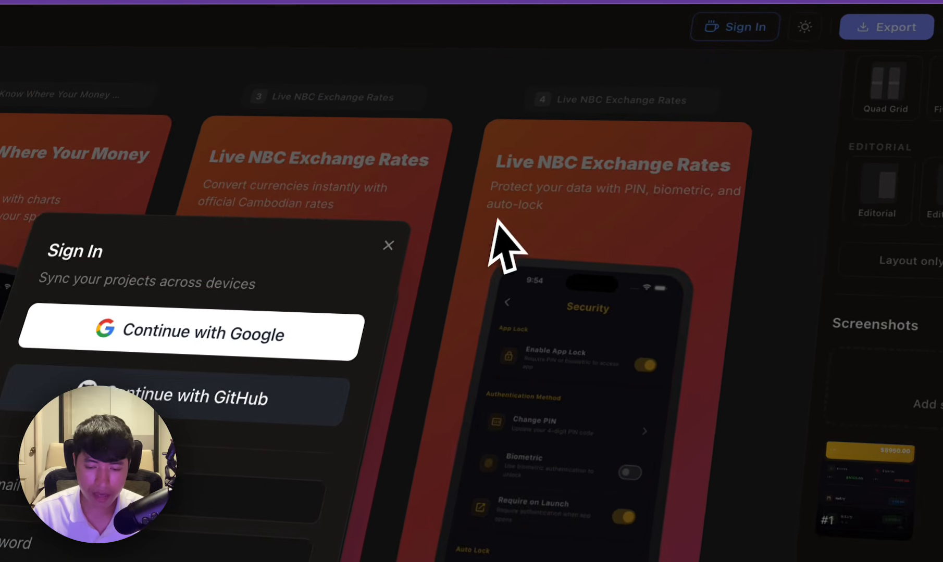
click(178, 334)
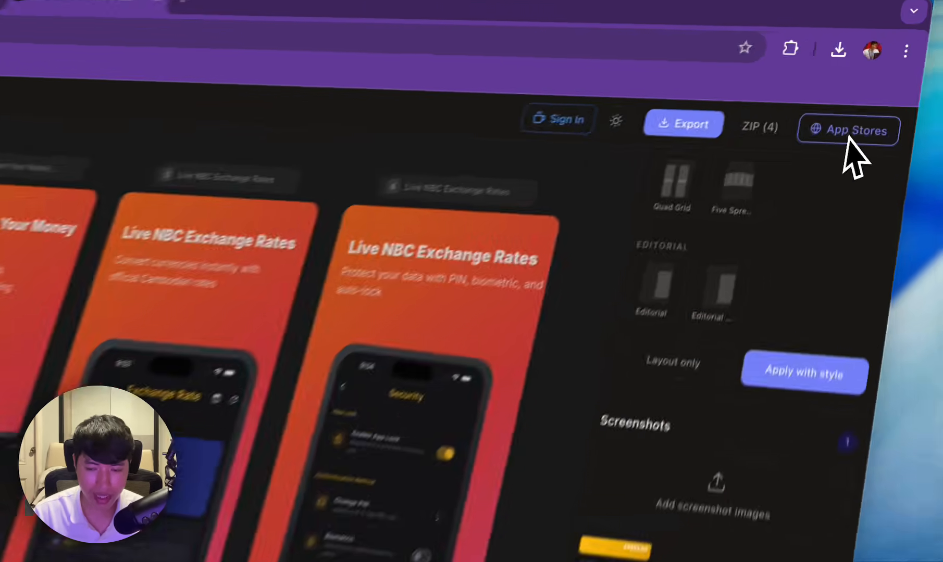
click(847, 137)
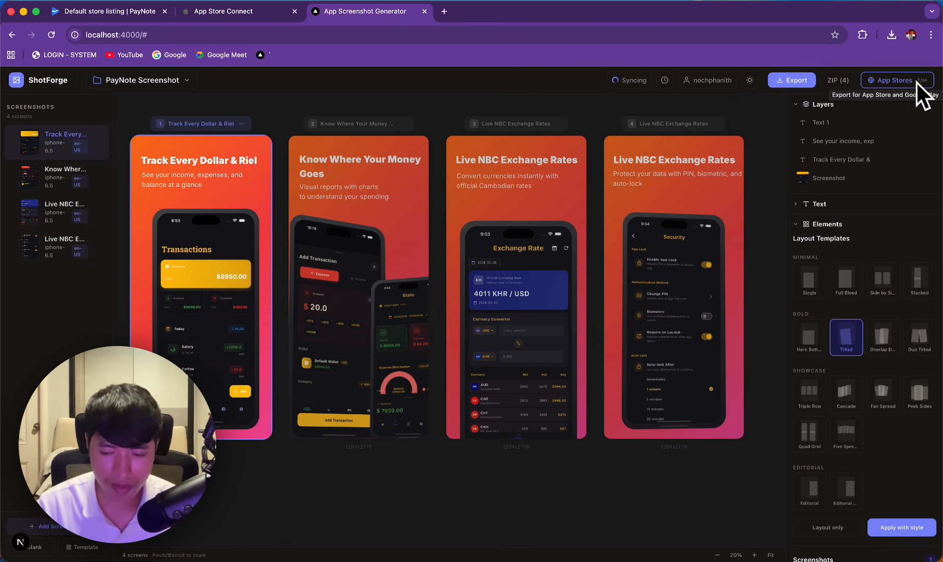
Step: Check the Google Play export sizes, and export the App Store screenshots in all five device sizes as a ZIP archive
click(895, 80)
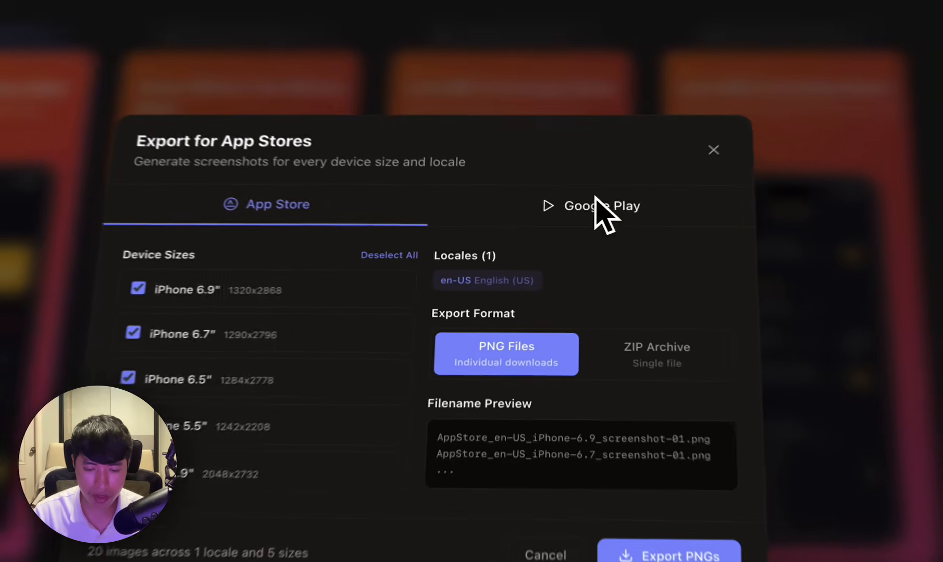
click(565, 235)
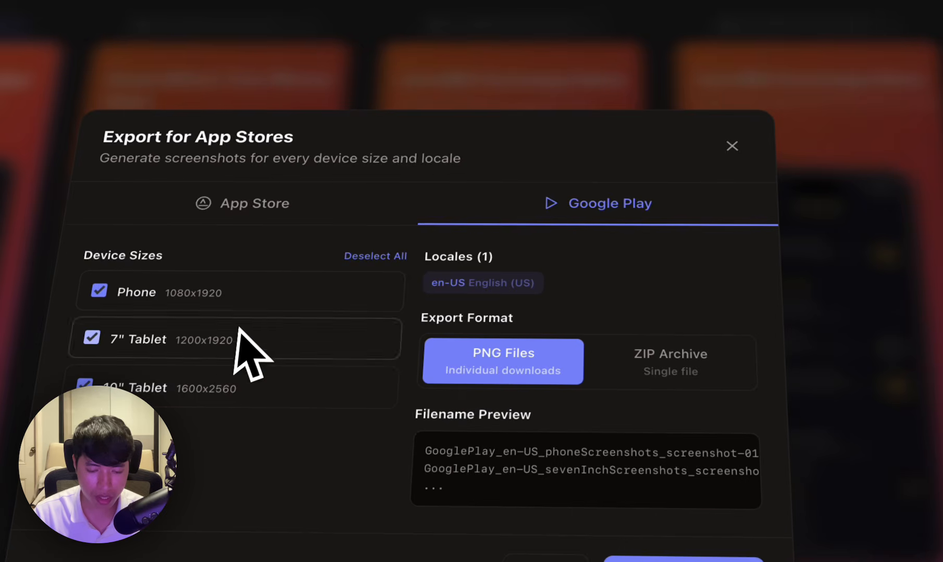
click(253, 207)
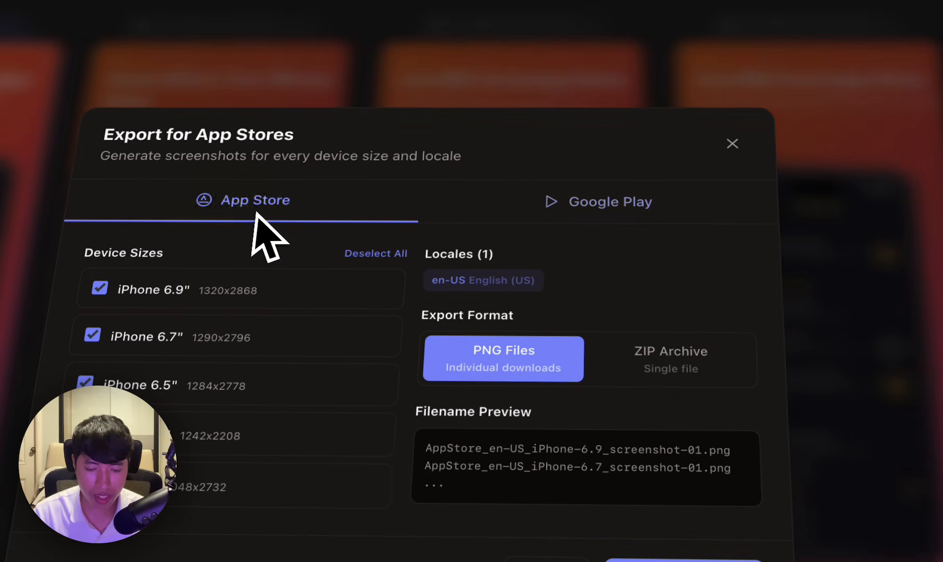
click(671, 358)
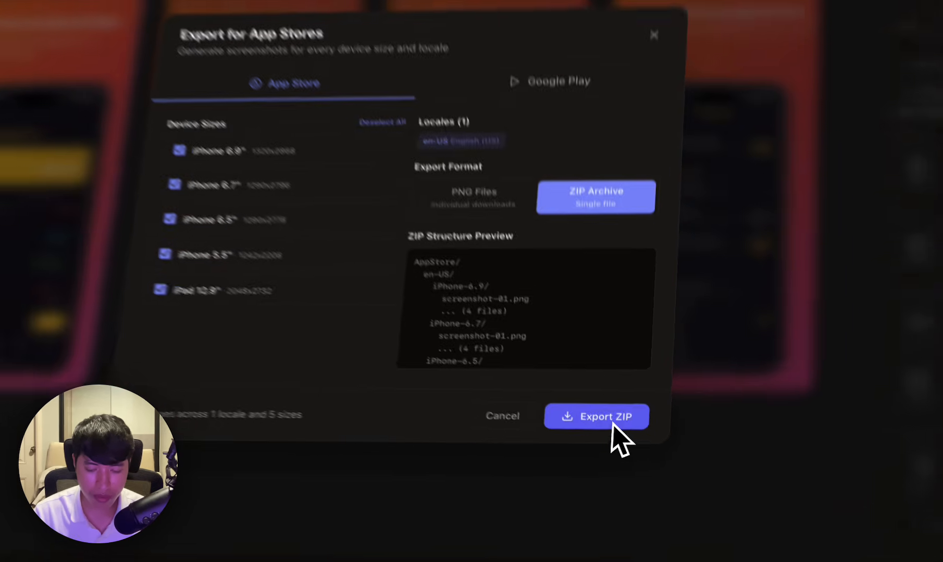
click(618, 461)
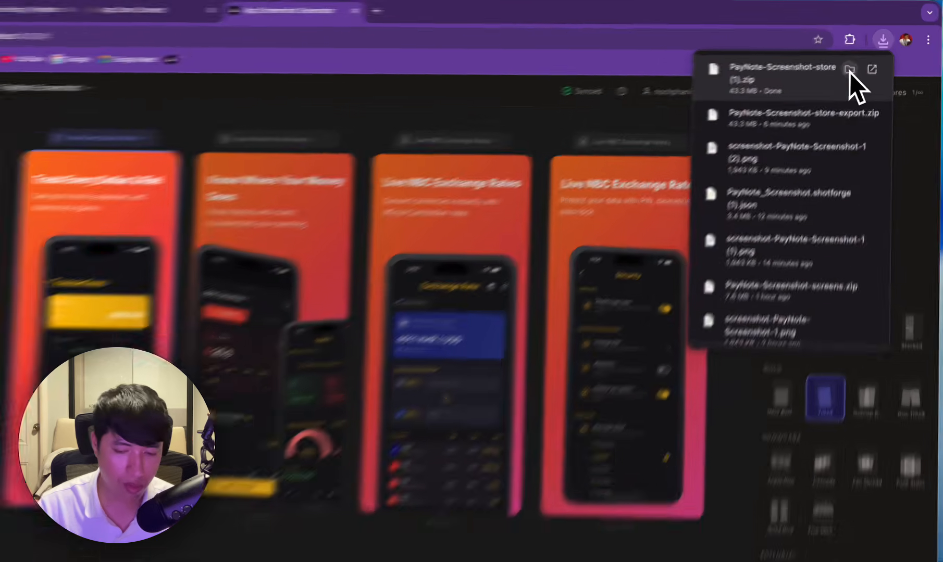
Step: Extract PayNote-Screenshot-store-export (1).zip in Downloads with Archive Utility and open the extracted App Store folder
click(862, 60)
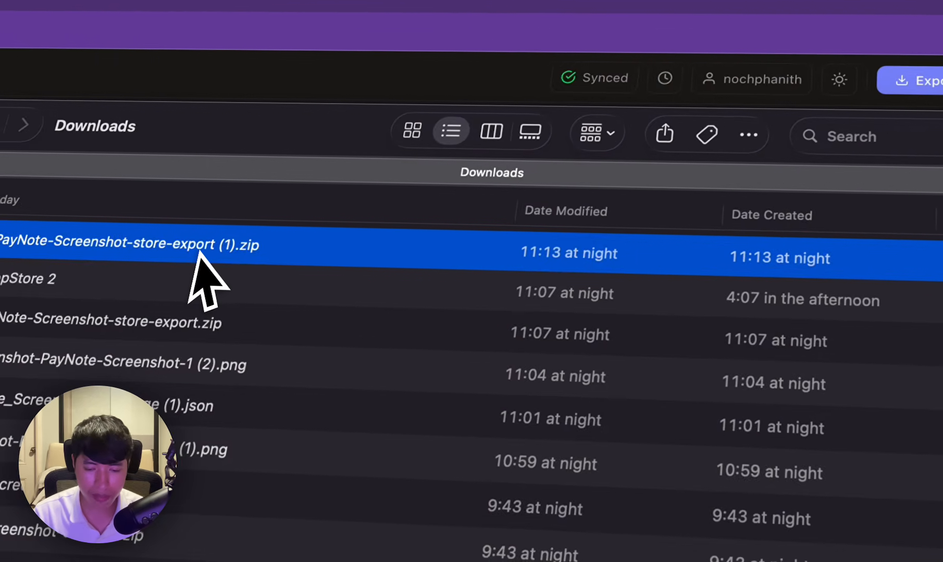
right_click(189, 258)
mouse_move(432, 303)
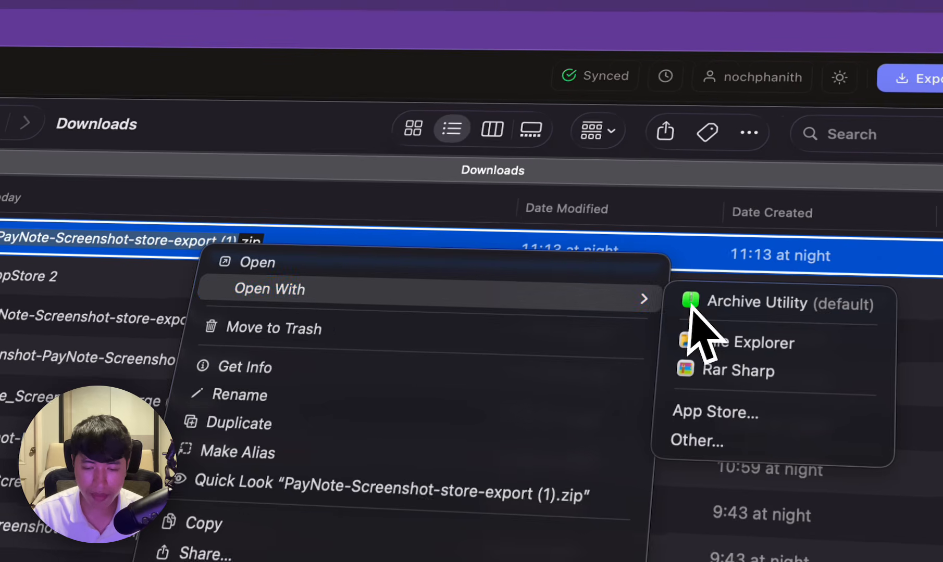
click(690, 304)
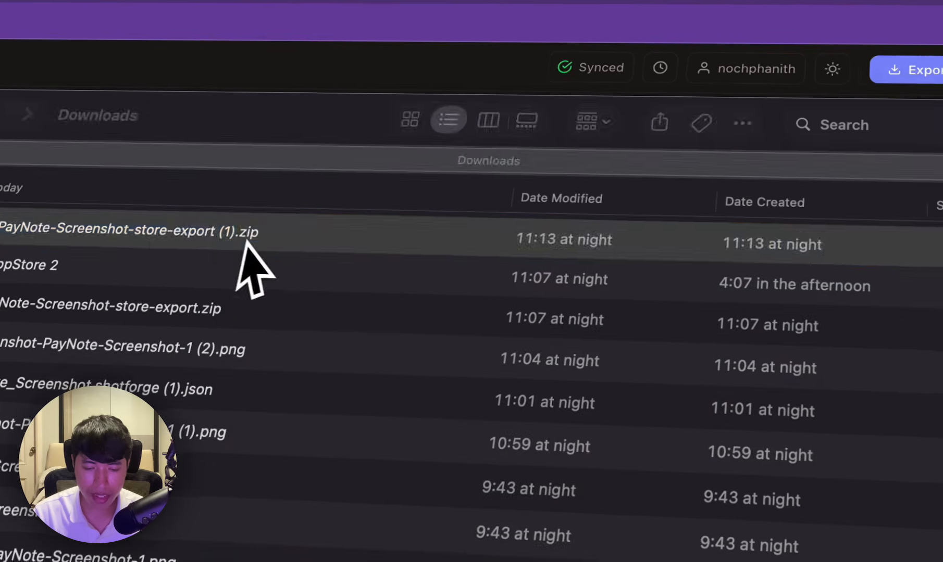
double_click(673, 280)
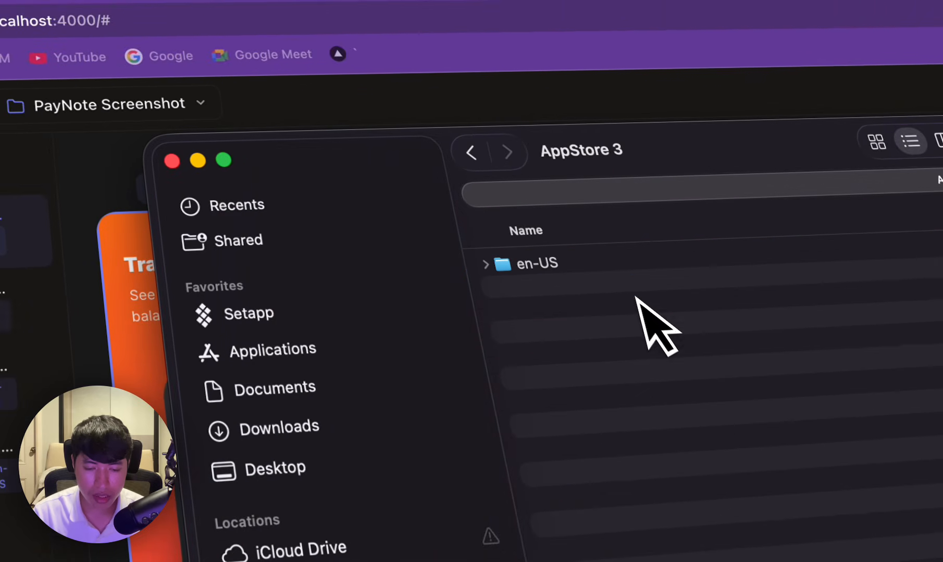
Step: Open the iPhone-6.9 folder inside en-US and preview screenshot-04.png and screenshot-01.png
double_click(611, 259)
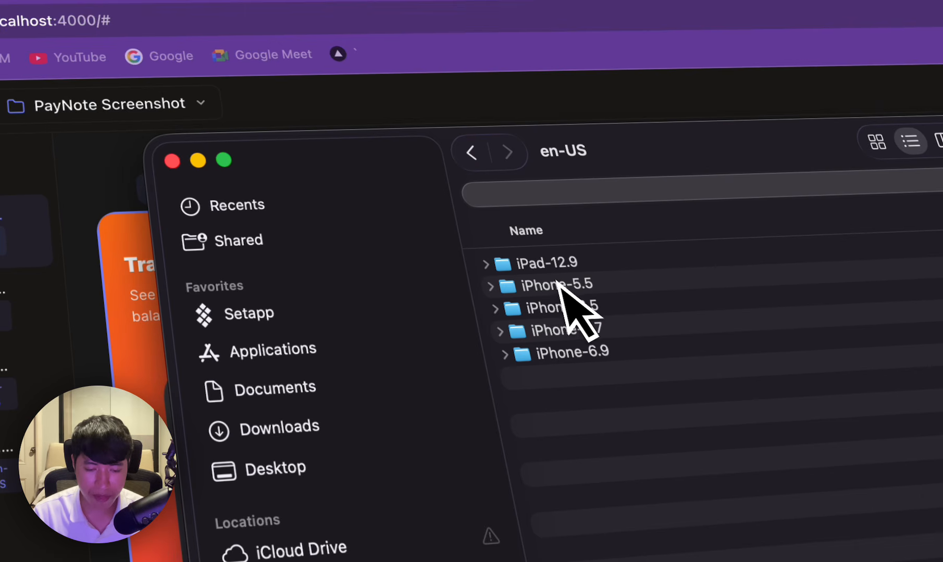
double_click(613, 352)
click(608, 325)
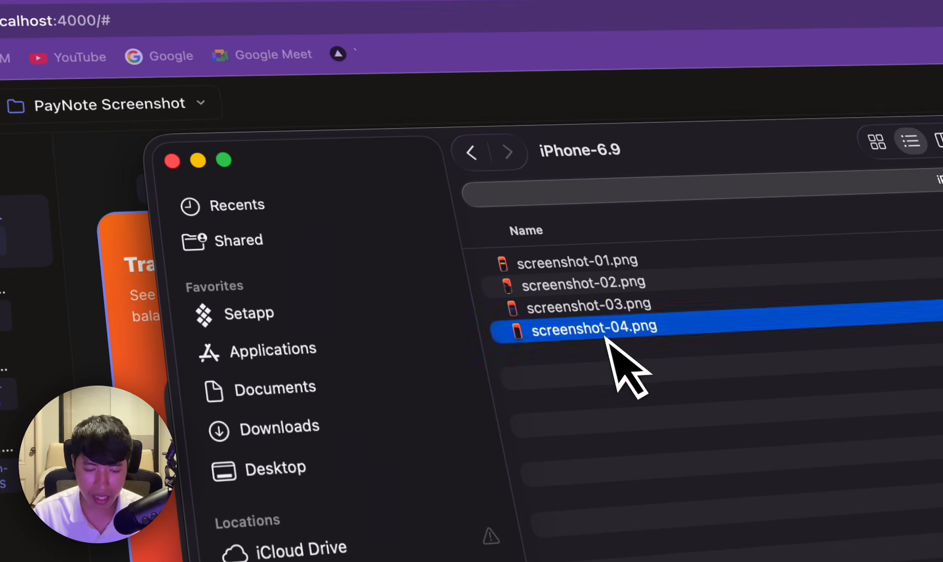
key(space)
key(space)
click(570, 267)
key(space)
key(space)
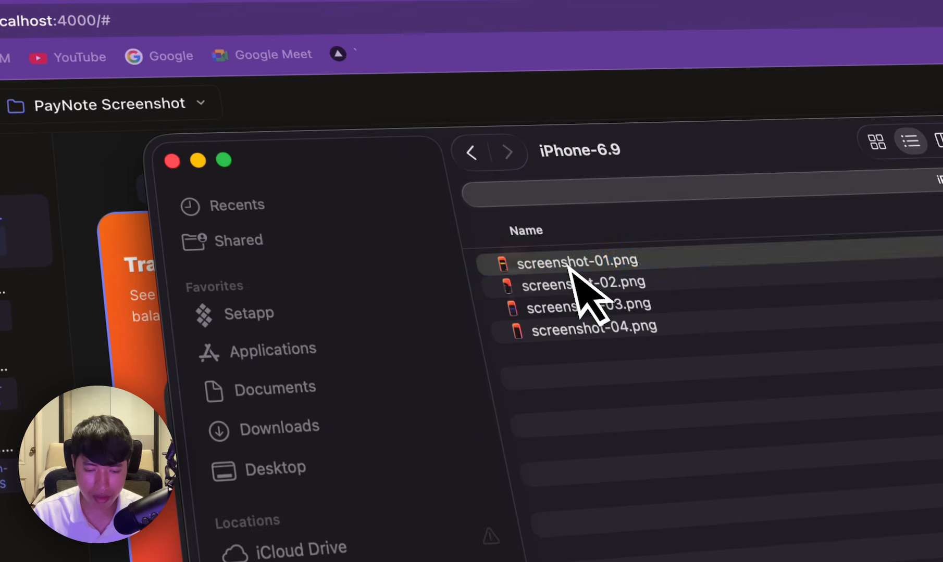
Step: Go back to en-US, preview the images in the iPad-12.9 folder, and close the Finder window
click(475, 155)
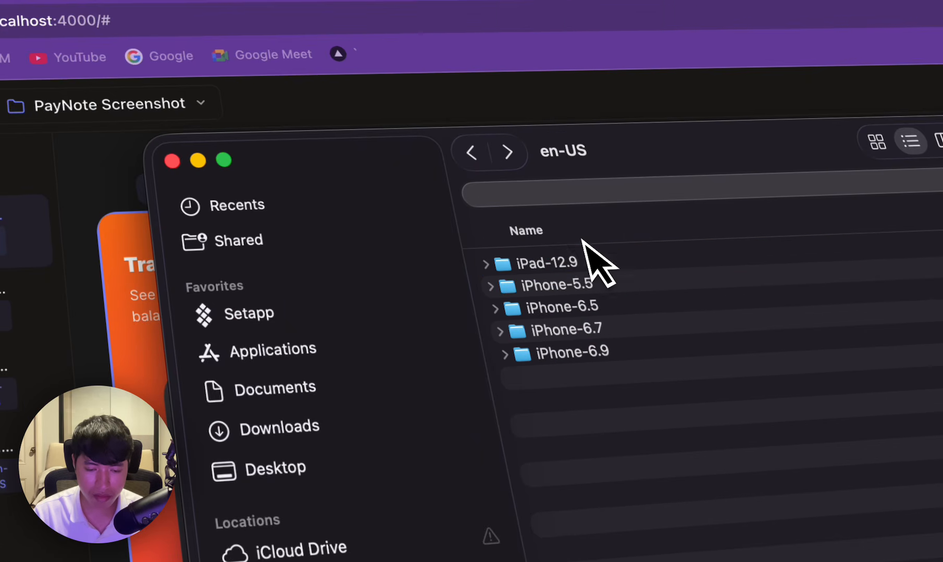
double_click(604, 263)
click(606, 269)
key(space)
key(space)
key(space)
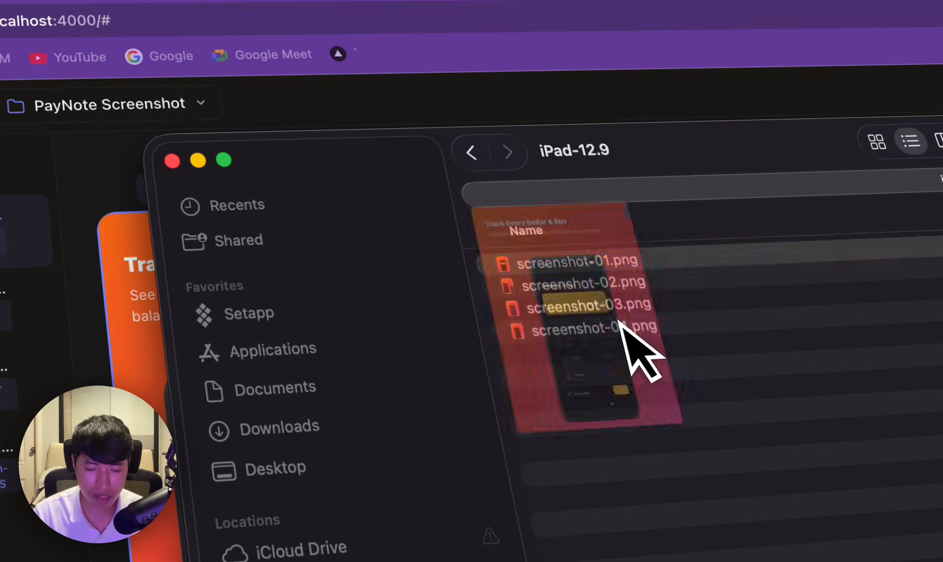
key(space)
key(Down)
key(Down)
key(space)
key(space)
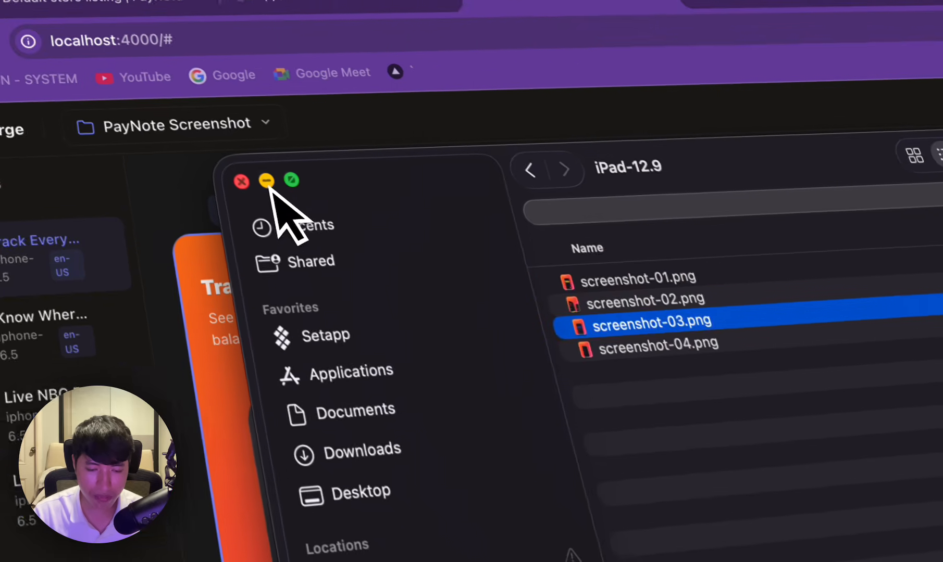
key(space)
key(space)
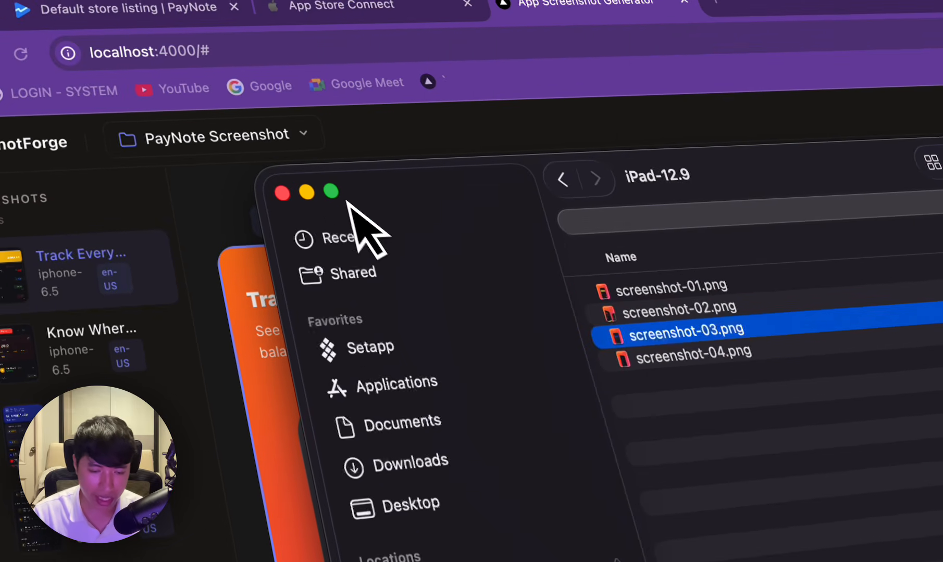
click(241, 181)
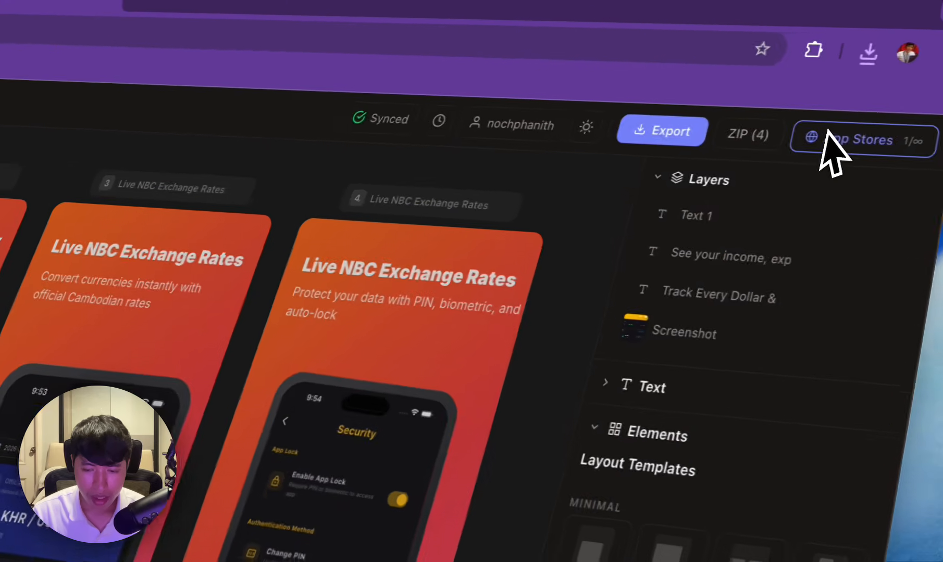
Step: Export the Google Play screenshots for phone, 7" tablet and 10" tablet as a ZIP archive
click(828, 134)
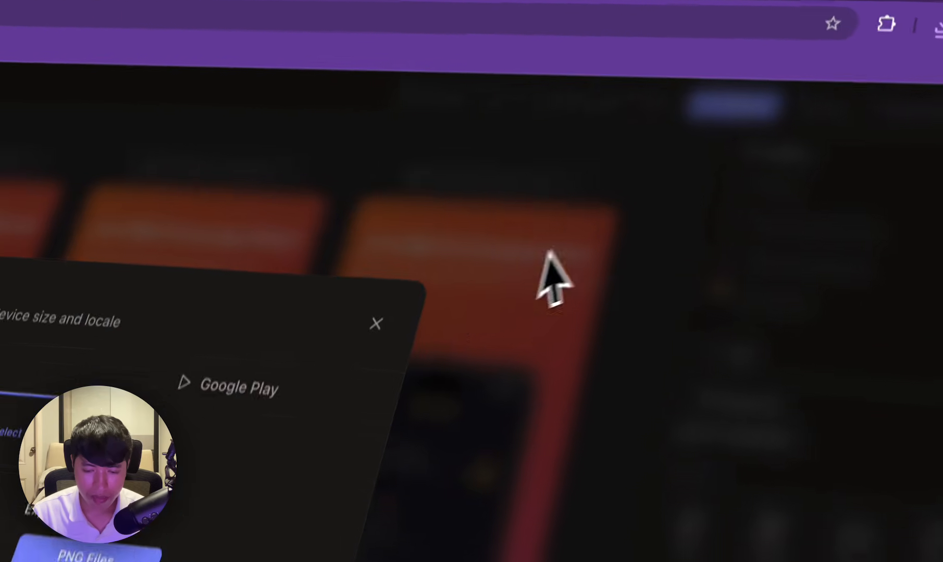
click(239, 387)
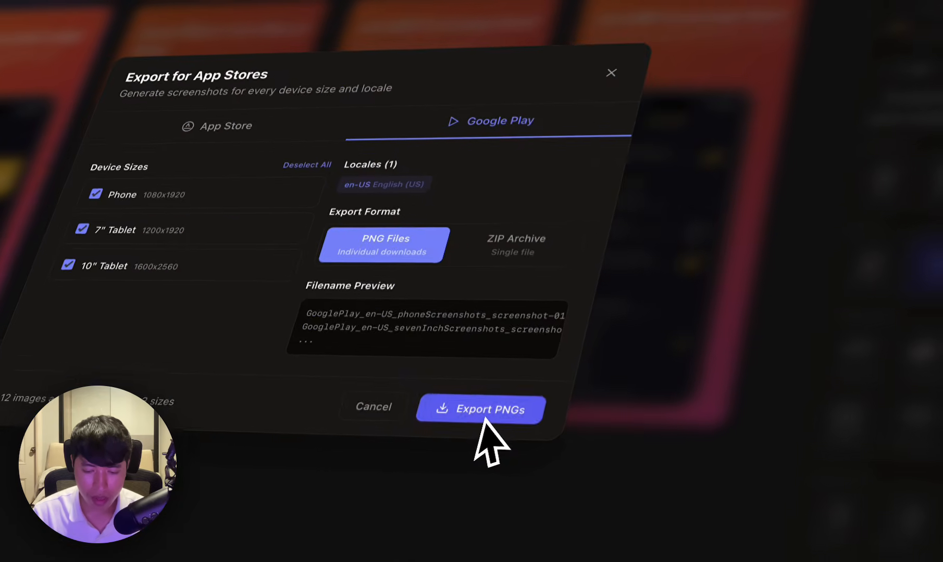
click(269, 486)
click(496, 436)
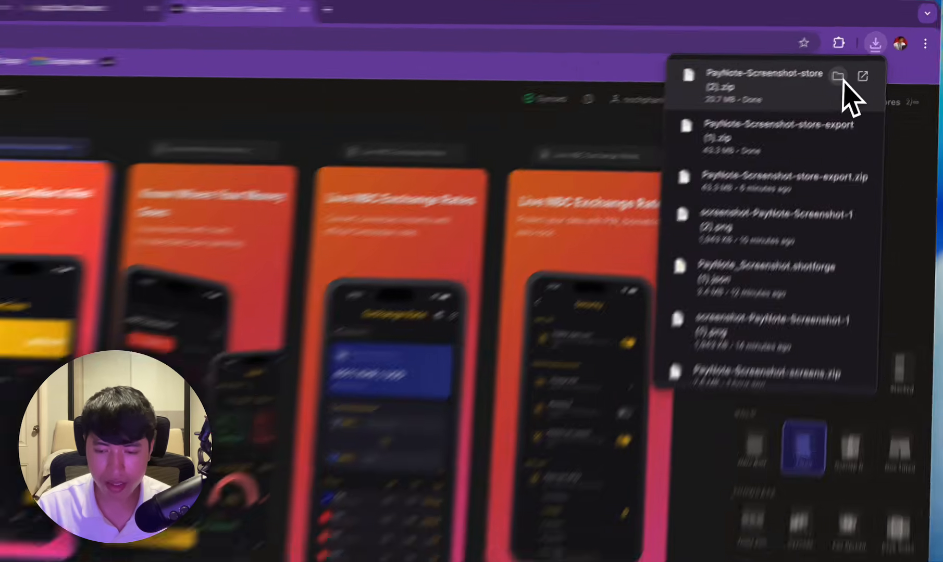
Step: Show PayNote-Screenshot-store-export (2).zip in Downloads and extract it with Archive Utility
click(863, 63)
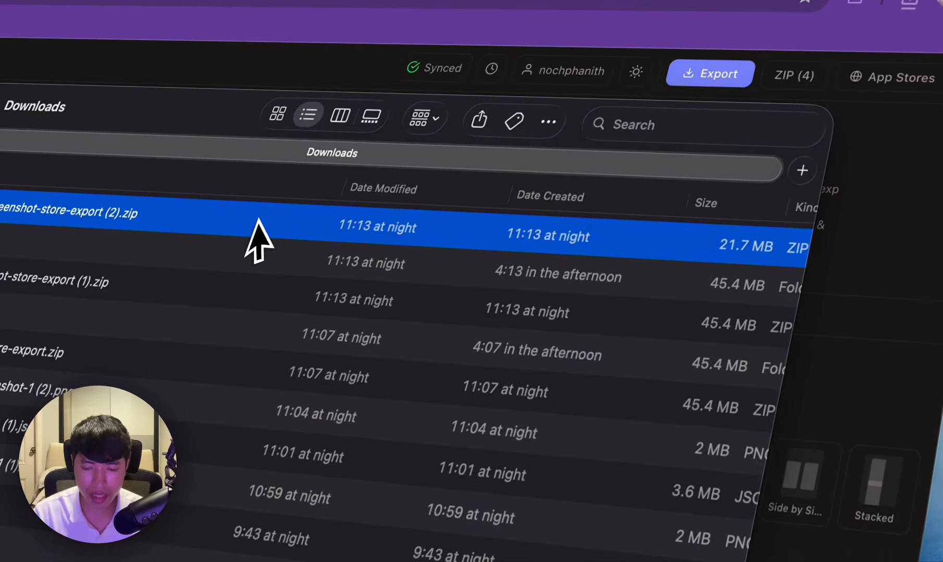
right_click(259, 240)
mouse_move(330, 267)
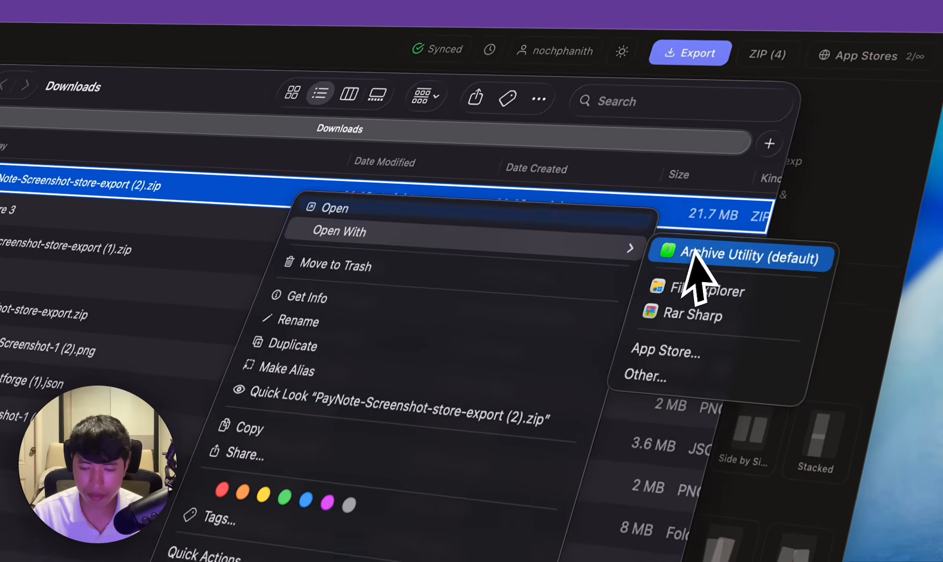
click(698, 261)
Step: Open sevenInchScreenshots in the extracted GooglePlay 3 folder, preview its images, and close the Finder window
click(280, 270)
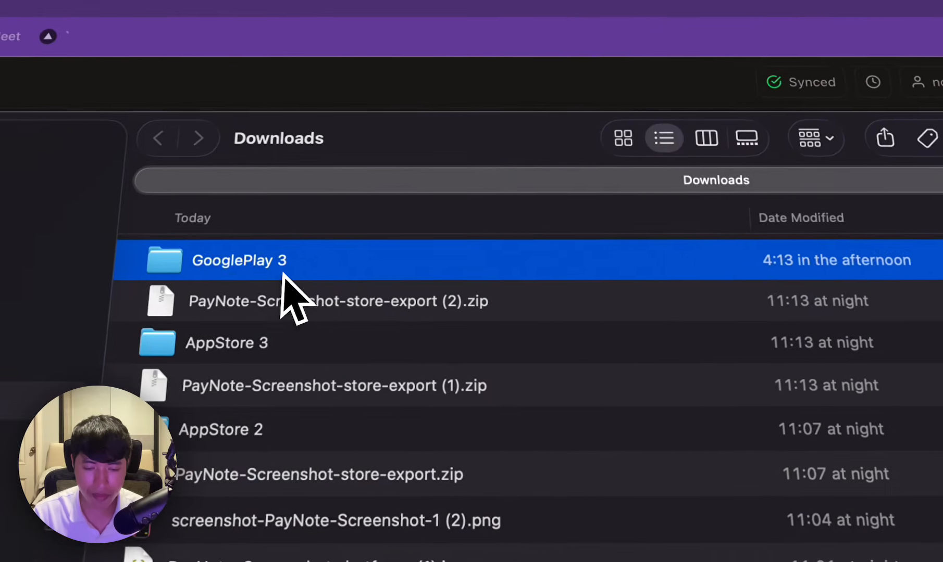
double_click(312, 270)
double_click(227, 266)
double_click(388, 315)
click(446, 320)
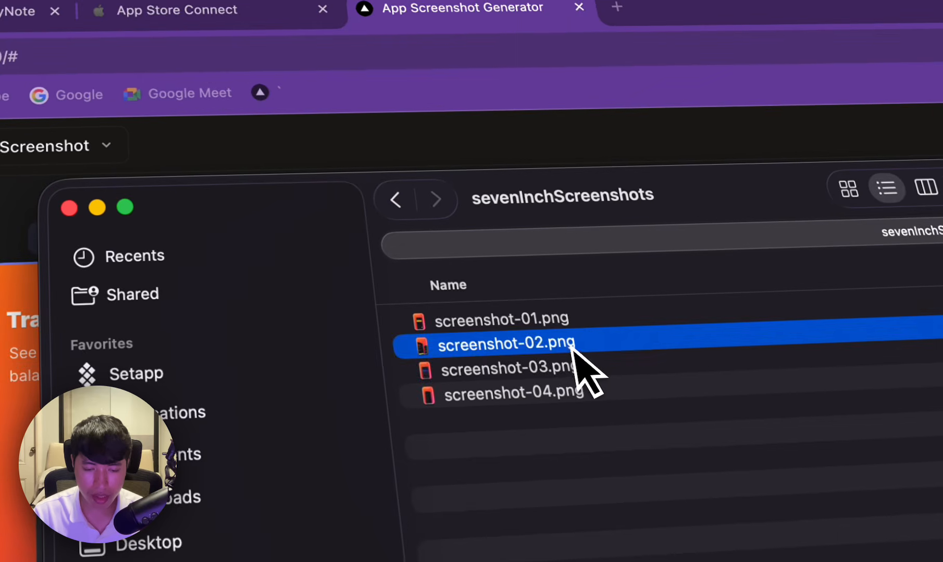
key(space)
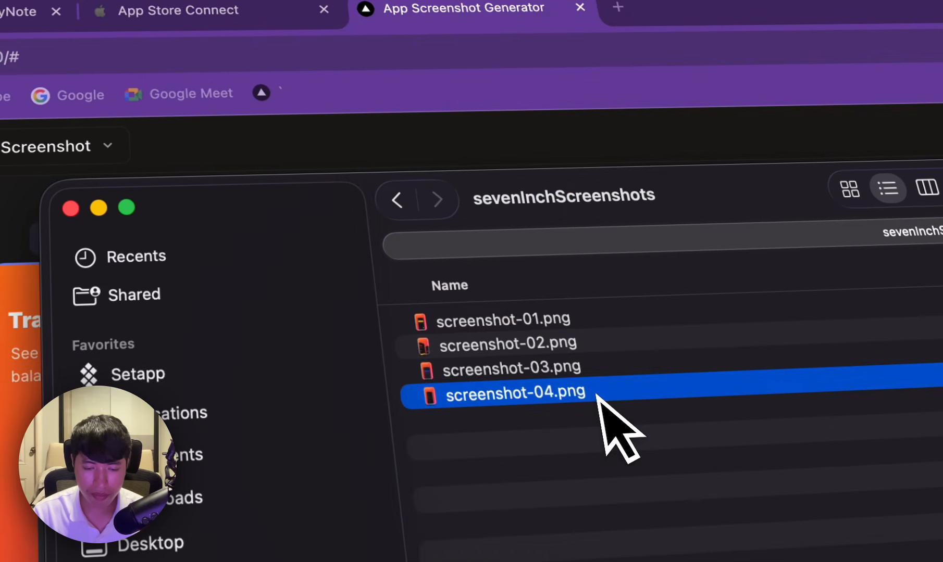
key(space)
key(space)
key(space)
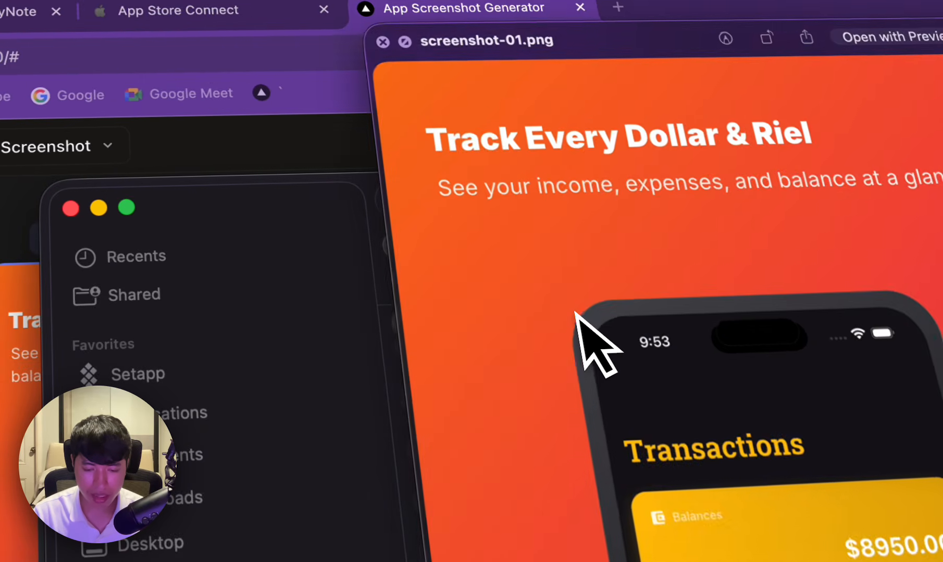
key(space)
click(459, 119)
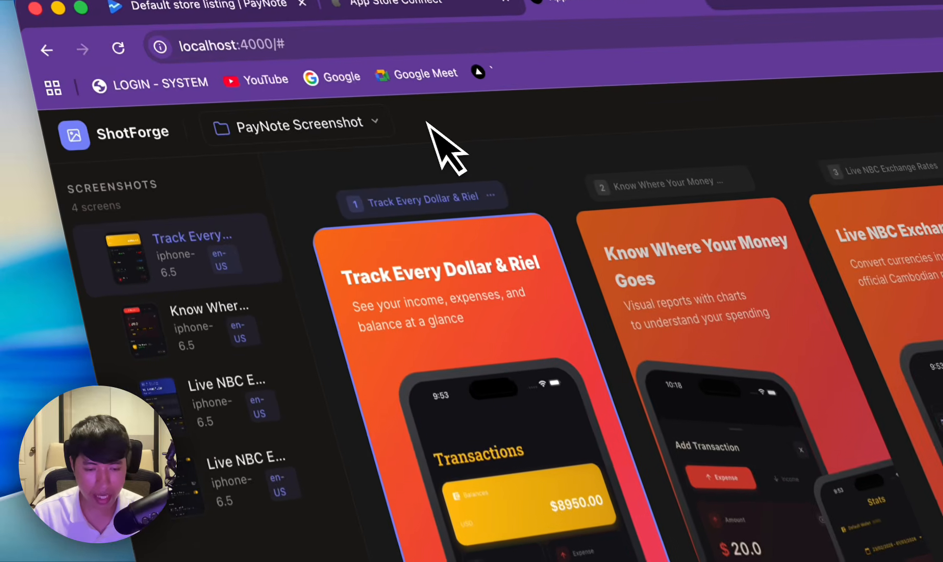
Step: Browse the template gallery and create a new project from the Vibrant Launch template
click(384, 128)
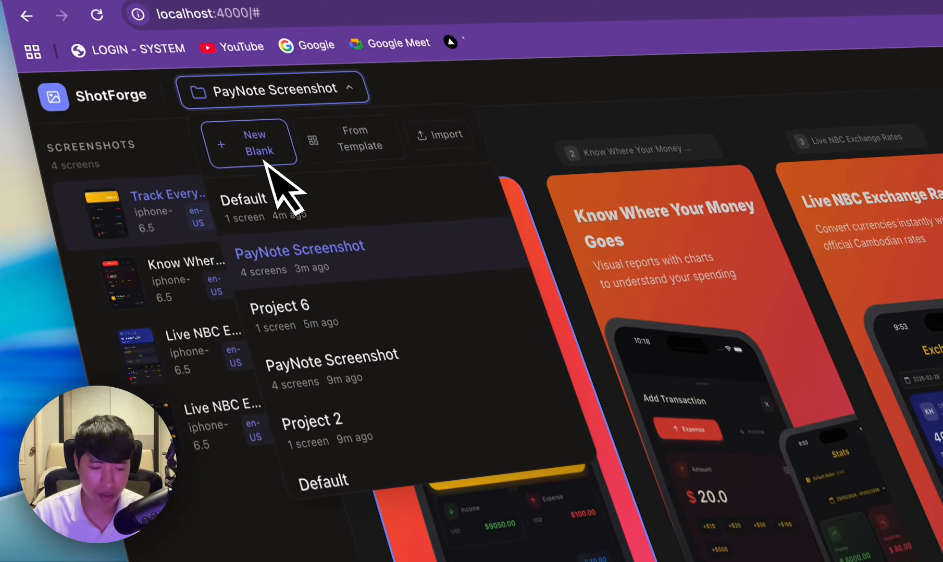
click(335, 149)
scroll(656, 294, down, 6)
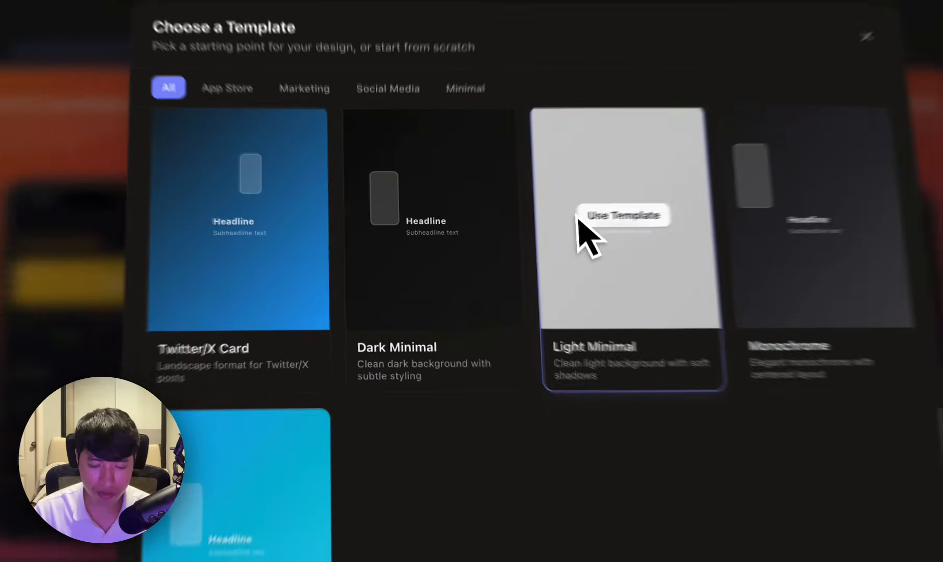
scroll(578, 218, up, 6)
mouse_move(383, 201)
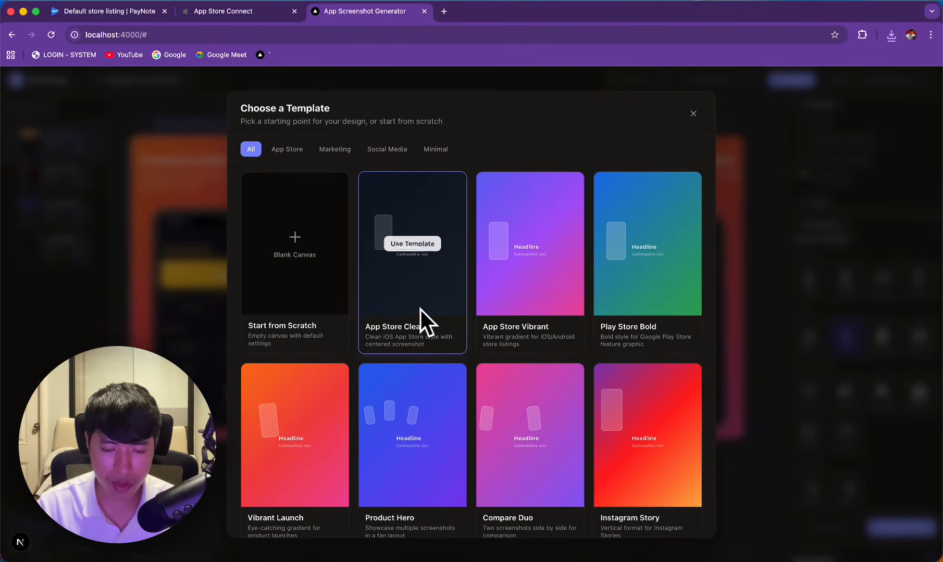
mouse_move(513, 287)
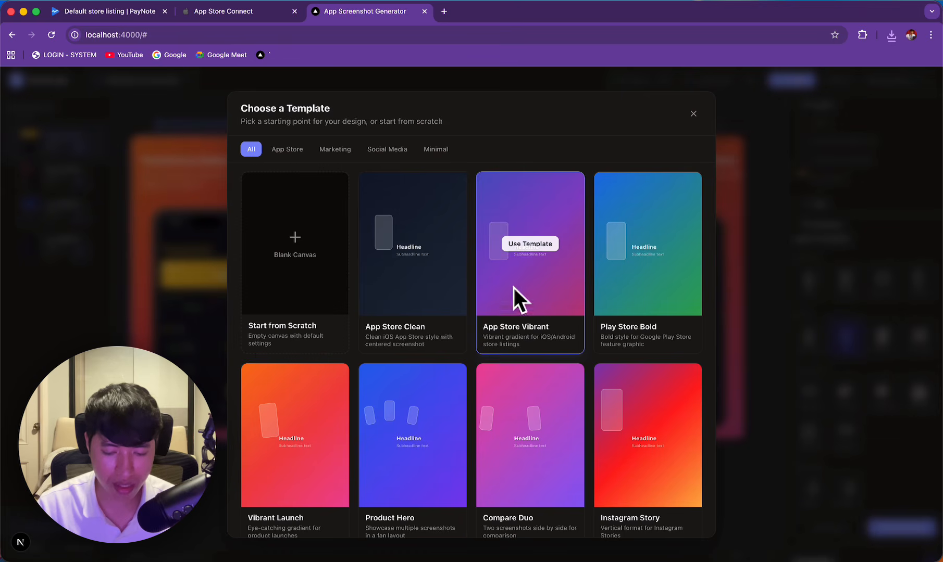
scroll(463, 417, down, 6)
mouse_move(544, 236)
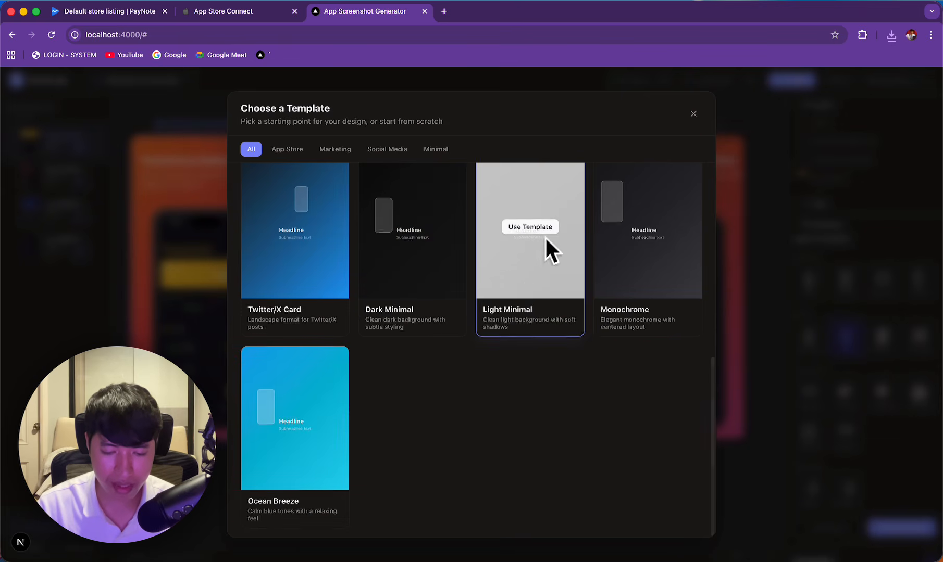
scroll(552, 219, up, 6)
mouse_move(424, 295)
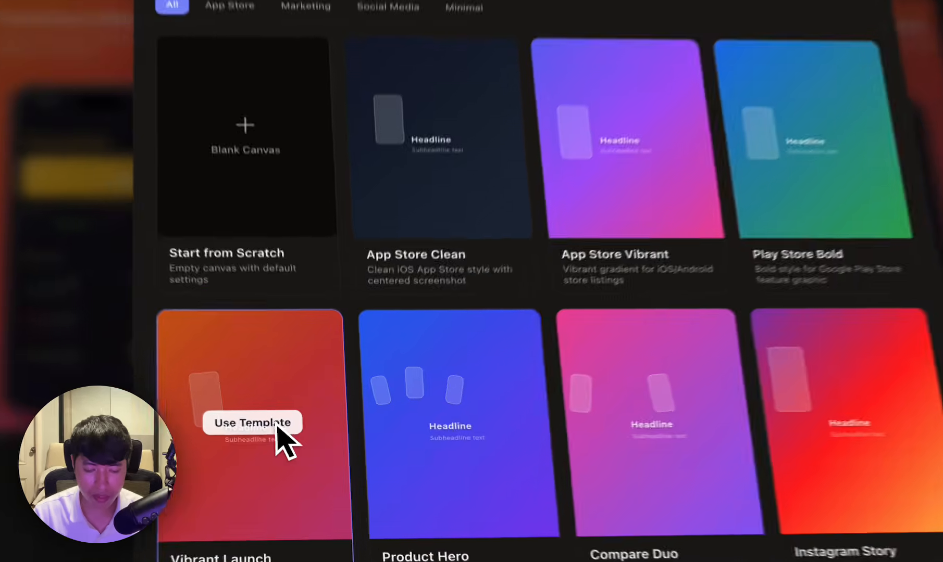
click(295, 435)
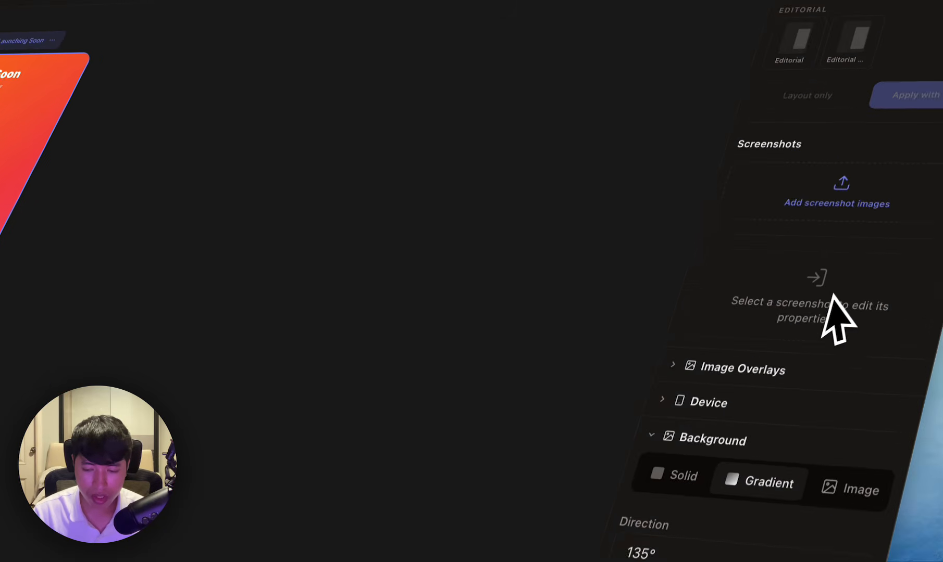
Step: Add the simulator screenshot ending in 22.18.13.png from the Desktop folder to the Launching Soon screen
click(837, 198)
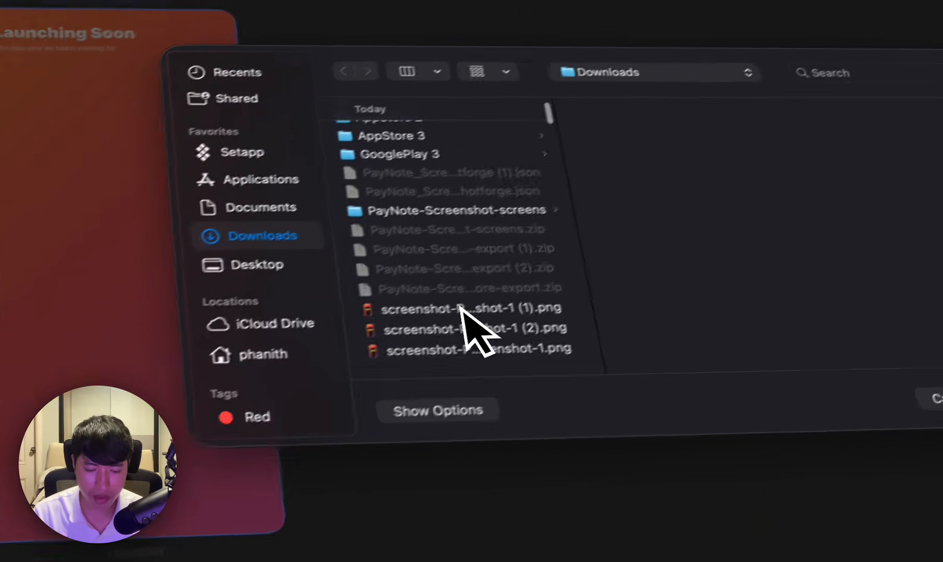
scroll(461, 312, down, 6)
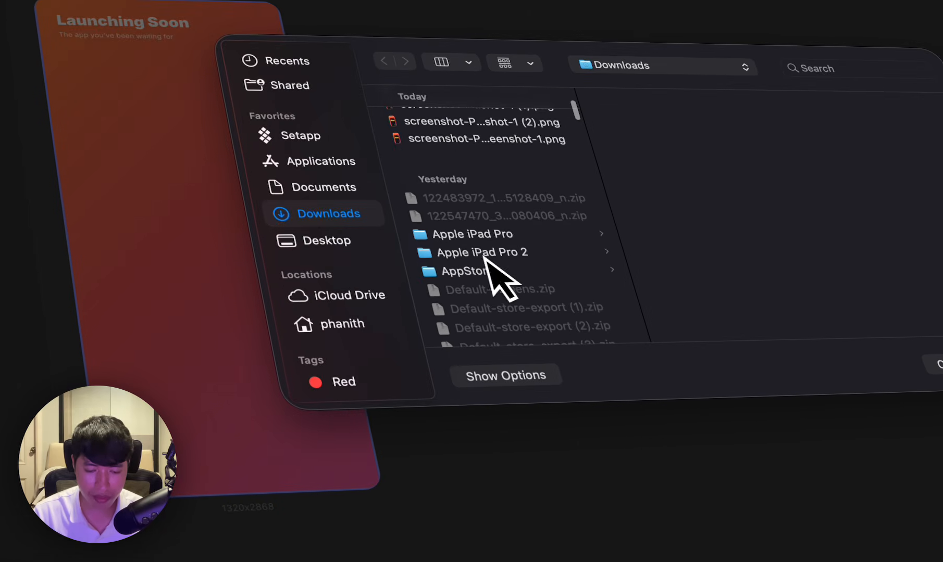
click(334, 243)
click(496, 264)
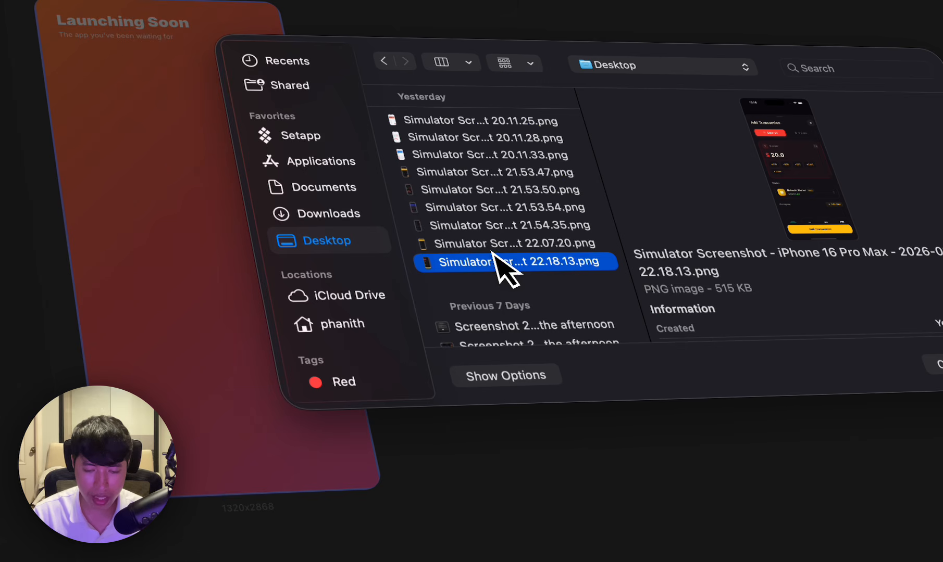
double_click(521, 263)
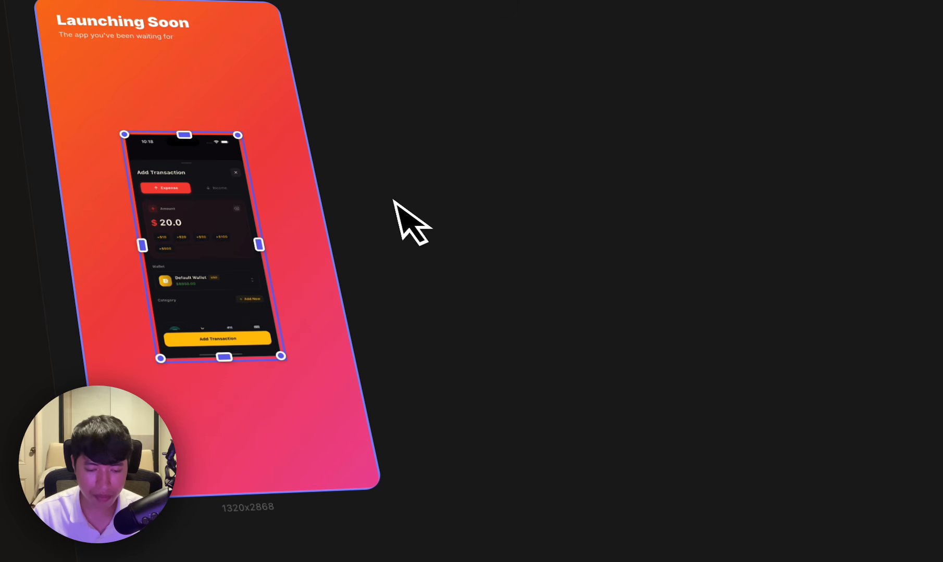
Step: Put the Add Transaction screenshot in a phone frame, enlarged and placed below the headline so it extends past the canvas bottom
drag(281, 355, 374, 492)
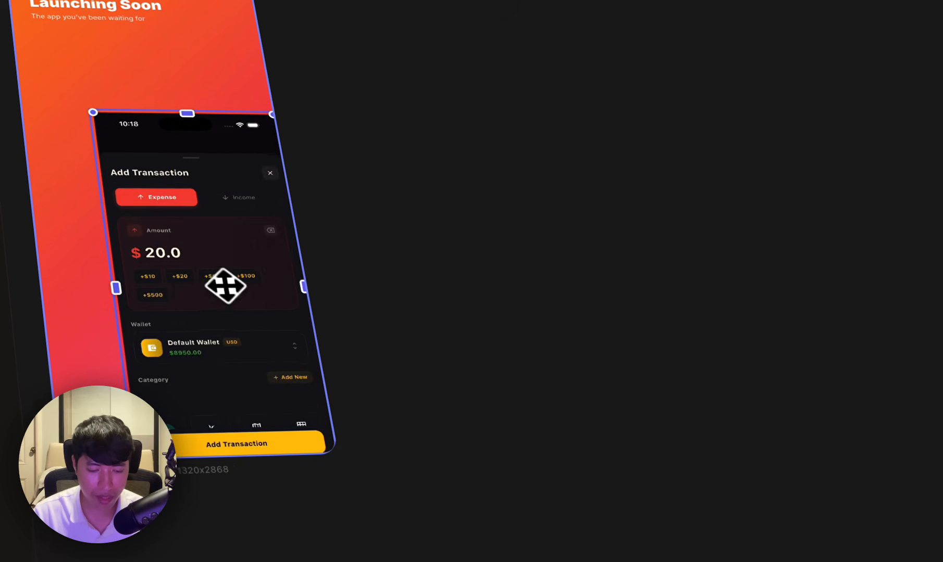
drag(261, 316, 230, 281)
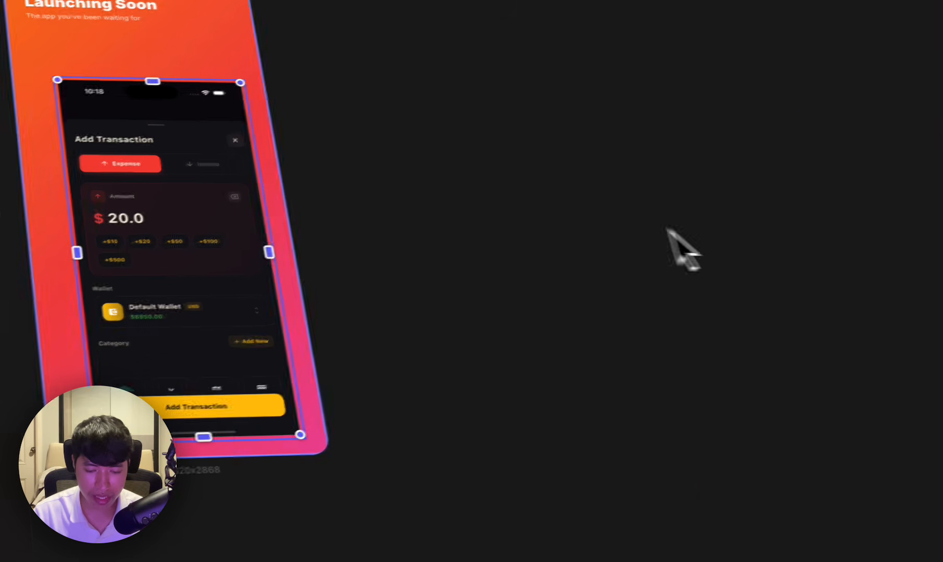
click(834, 267)
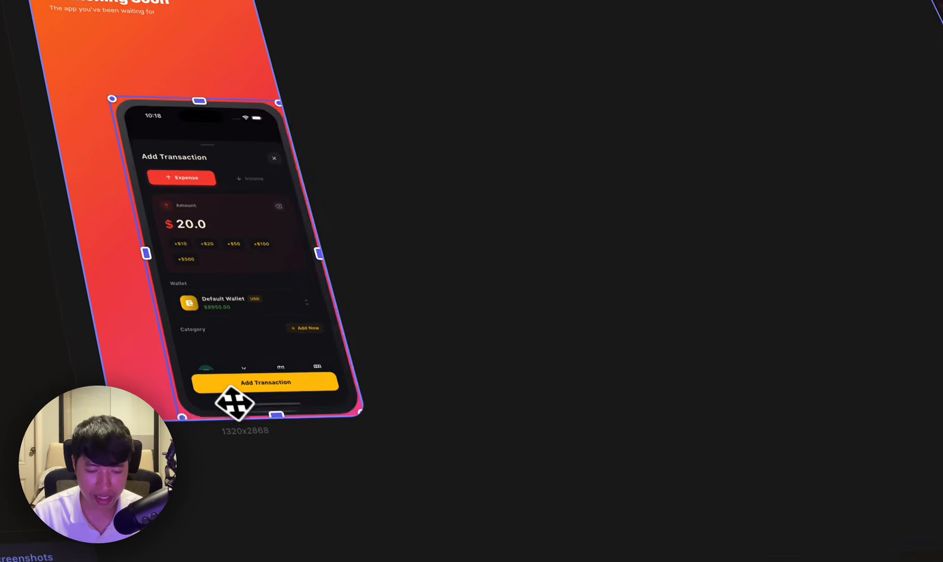
drag(234, 404, 249, 439)
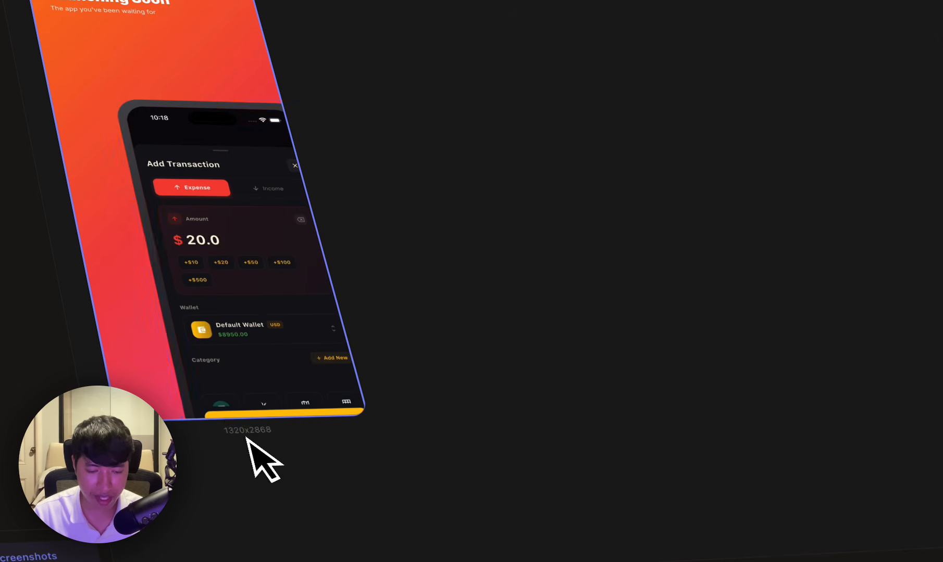
drag(230, 246, 179, 232)
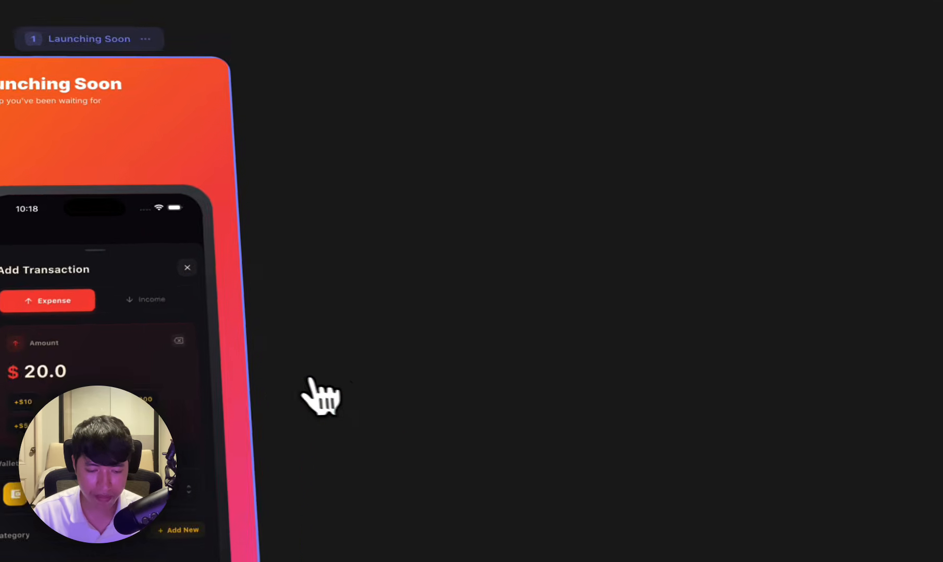
click(264, 296)
click(319, 118)
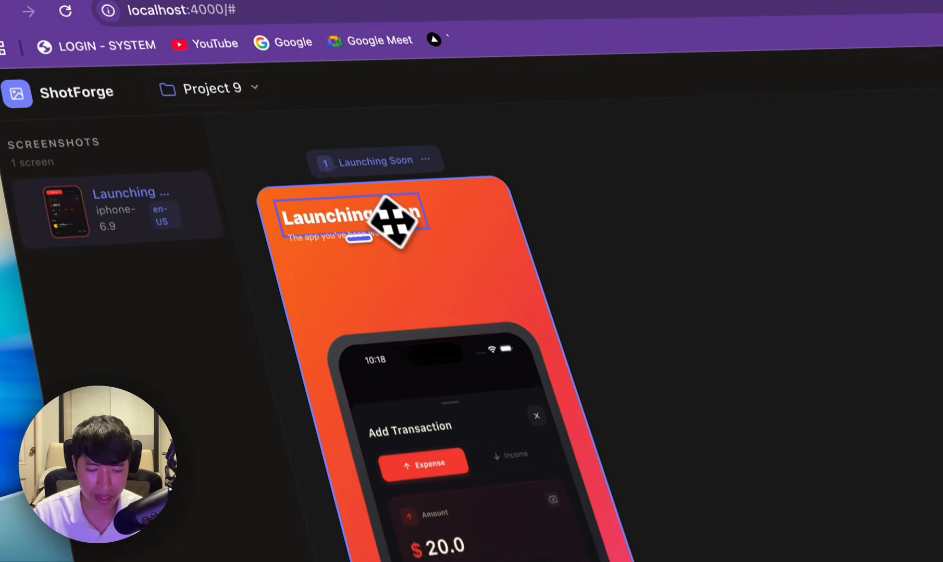
double_click(321, 118)
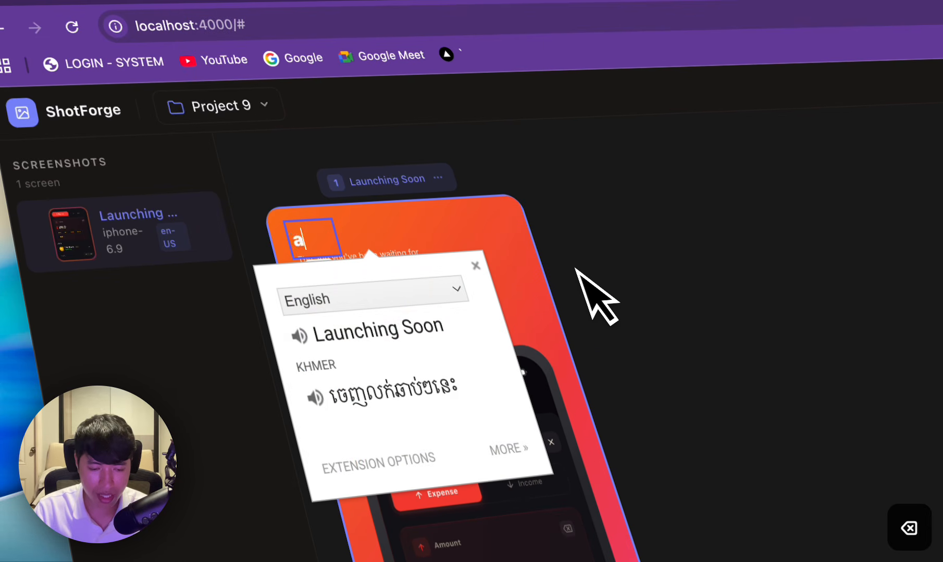
click(607, 289)
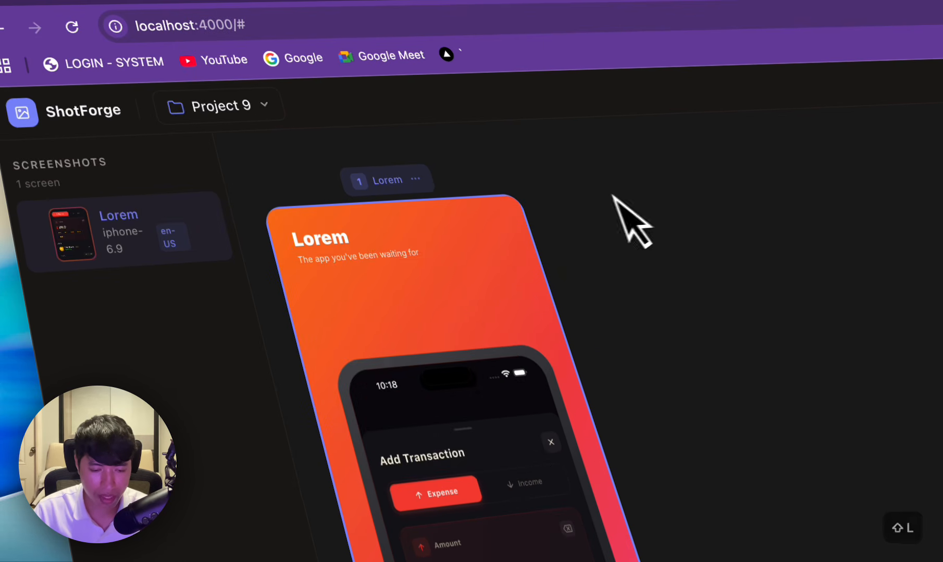
key(BackSpace)
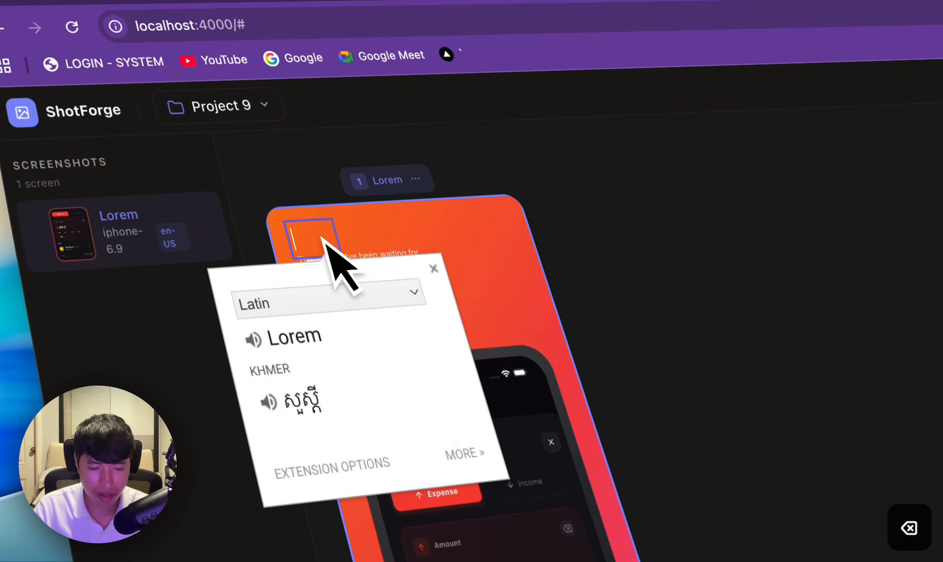
text(H)
key(BackSpace)
text(Wi)
text(lcome)
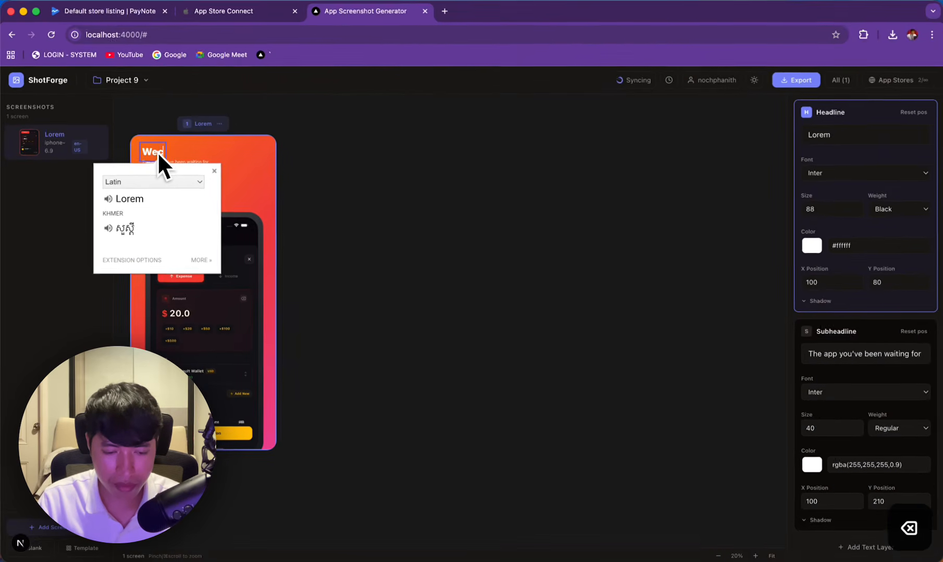
text( to)
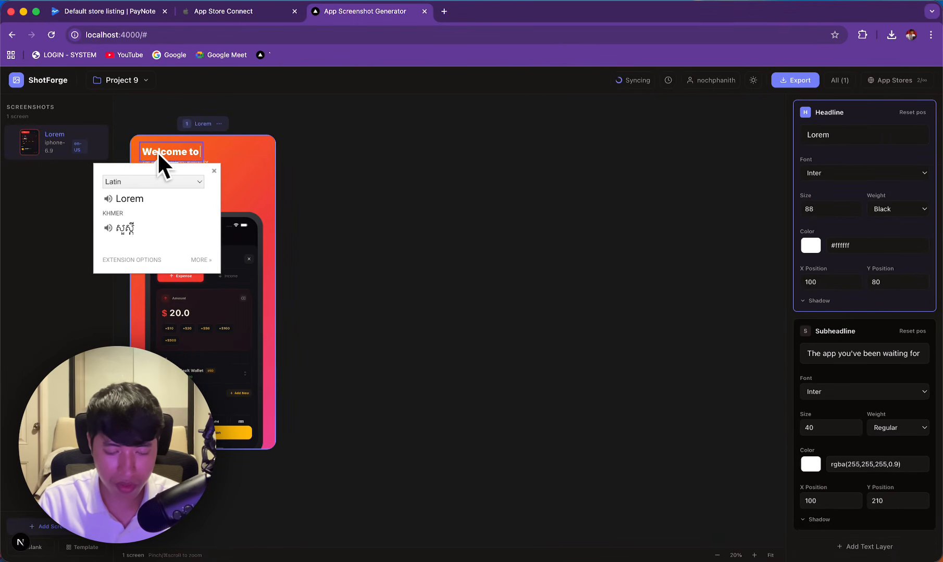
text( and)
key(BackSpace)
key(BackSpace)
key(BackSpace)
key(BackSpace)
Step: Replace the screen's headline text with "Track your money"
key(super+a)
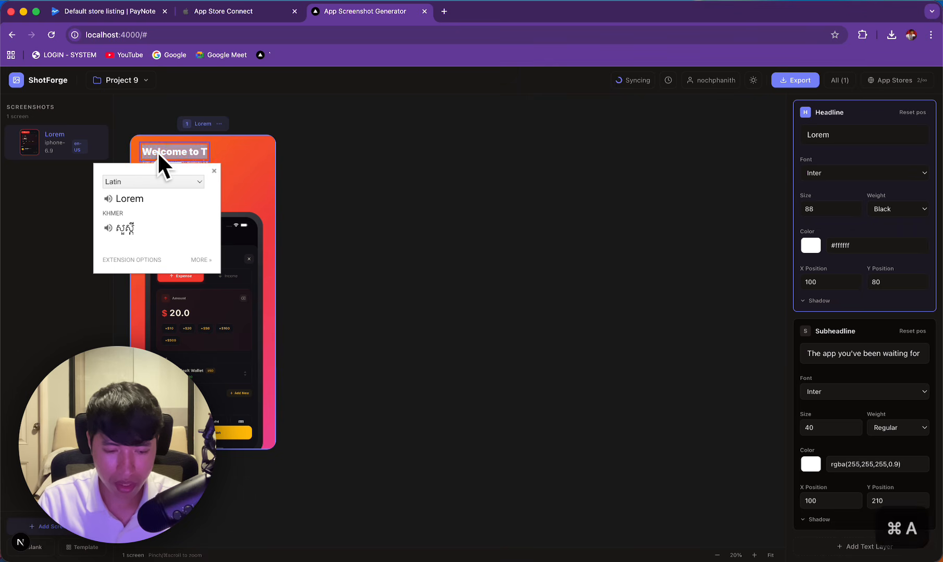
text(Tra)
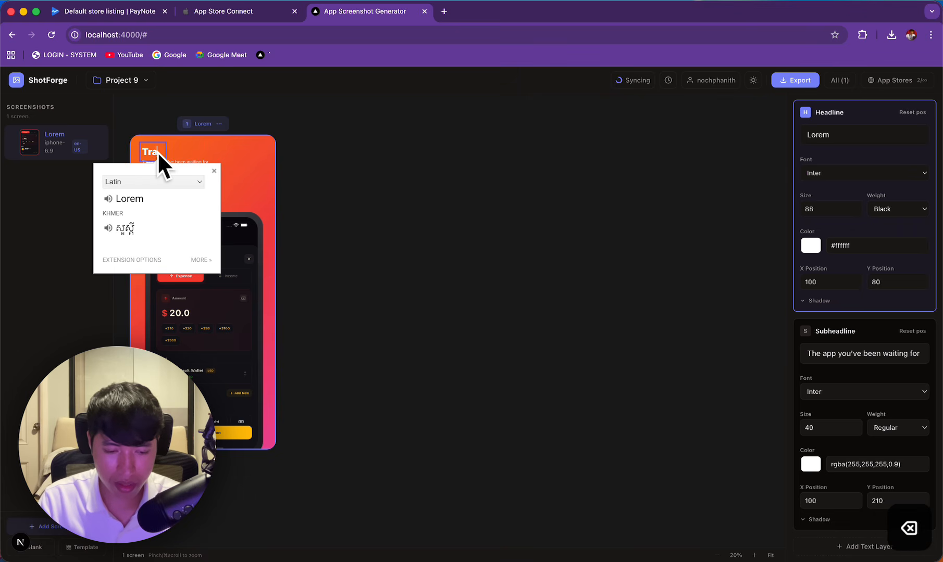
text(ck you mon)
key(BackSpace)
key(BackSpace)
key(BackSpace)
key(BackSpace)
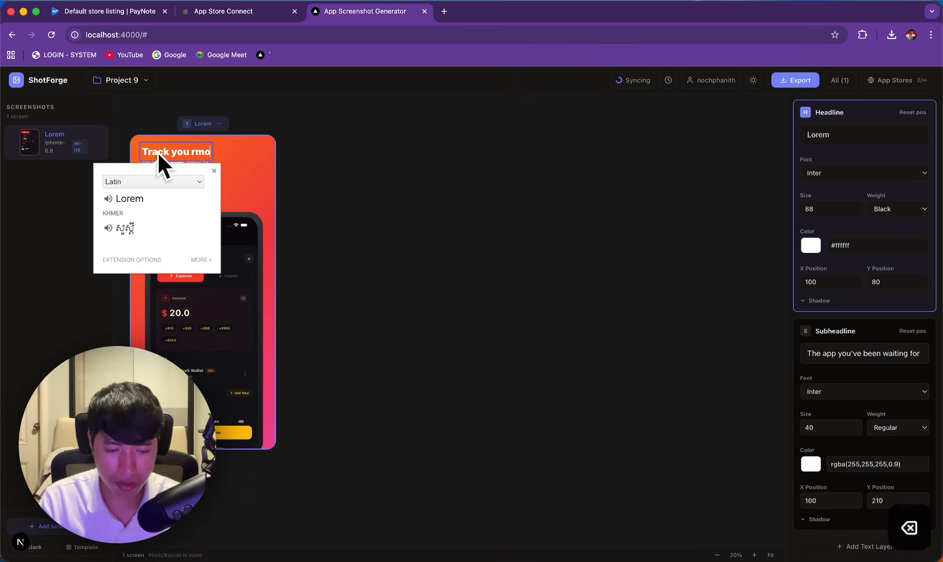
text(r money)
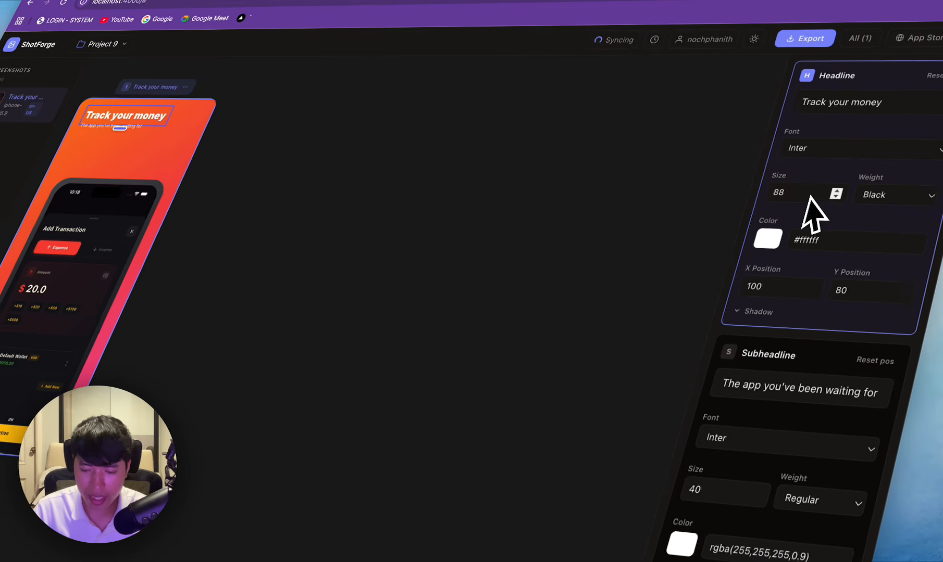
Step: Try the Battambang font on the headline and settle on Lato
click(871, 150)
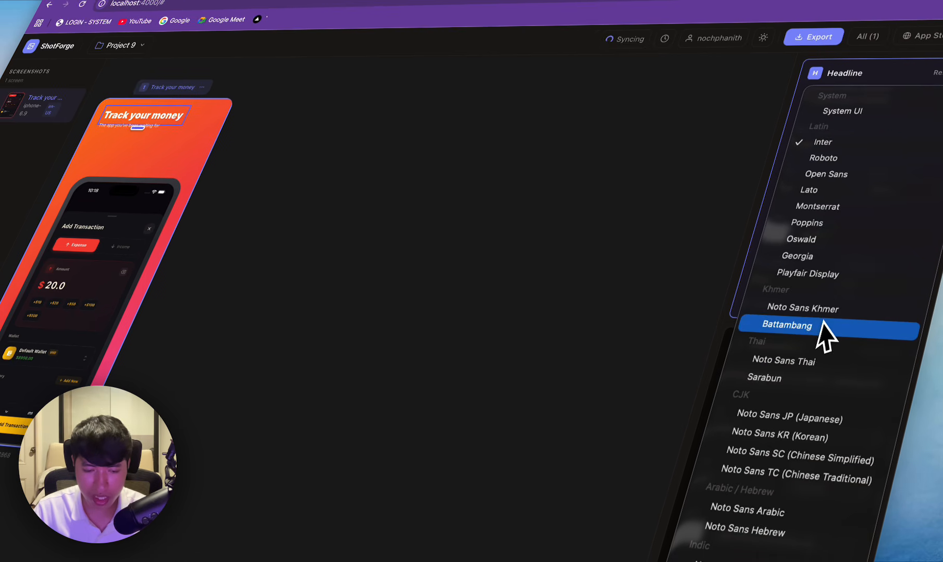
click(825, 334)
click(828, 144)
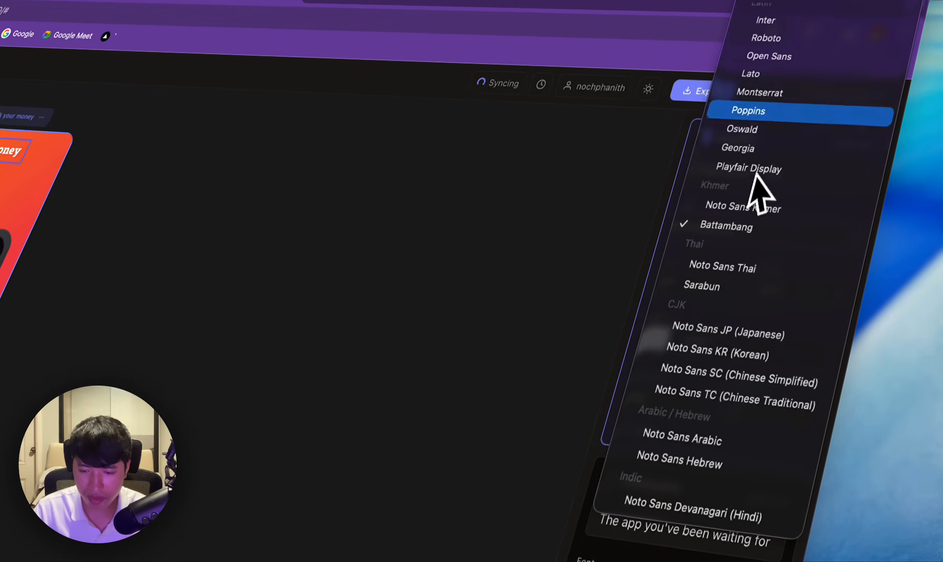
click(753, 74)
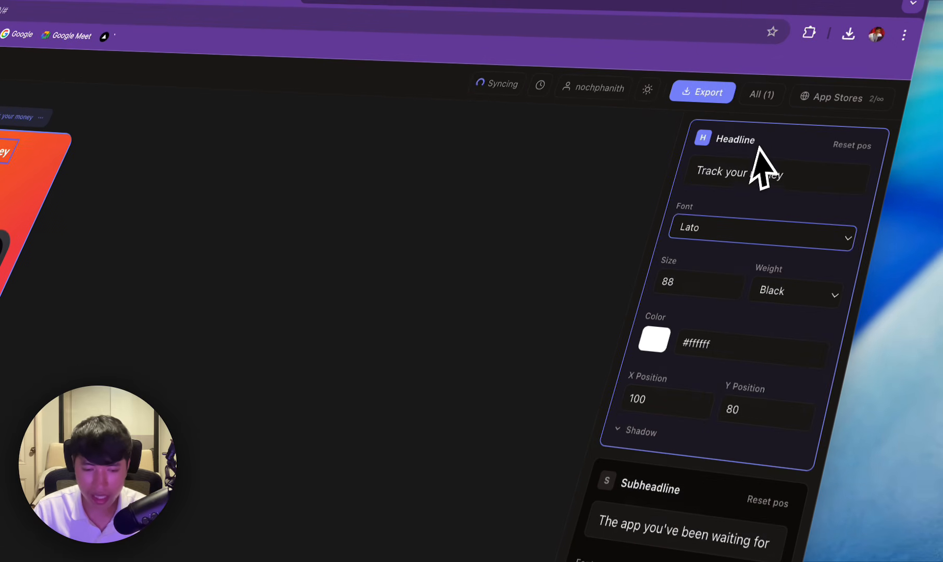
click(586, 253)
Step: Set the headline's font size to 112
click(153, 238)
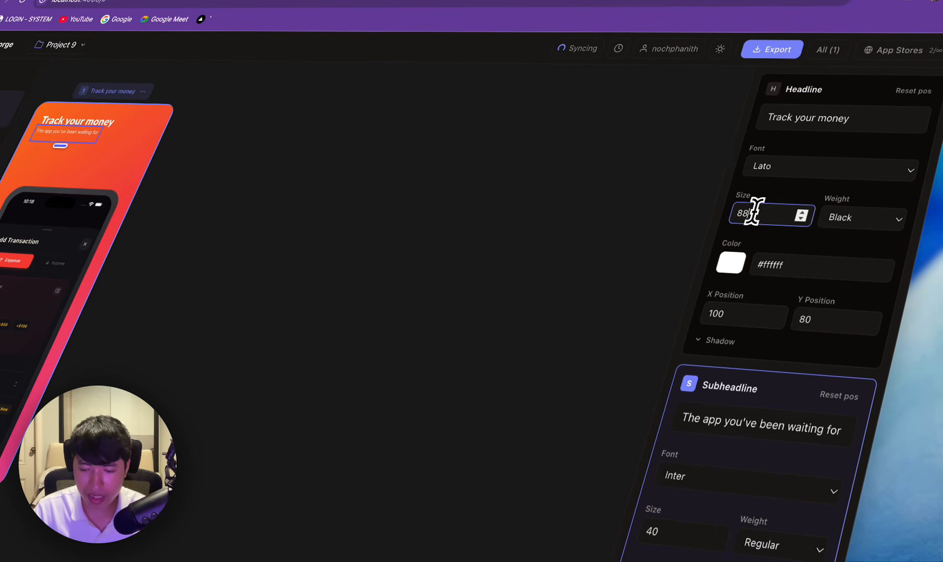
key(BackSpace)
key(BackSpace)
key(BackSpace)
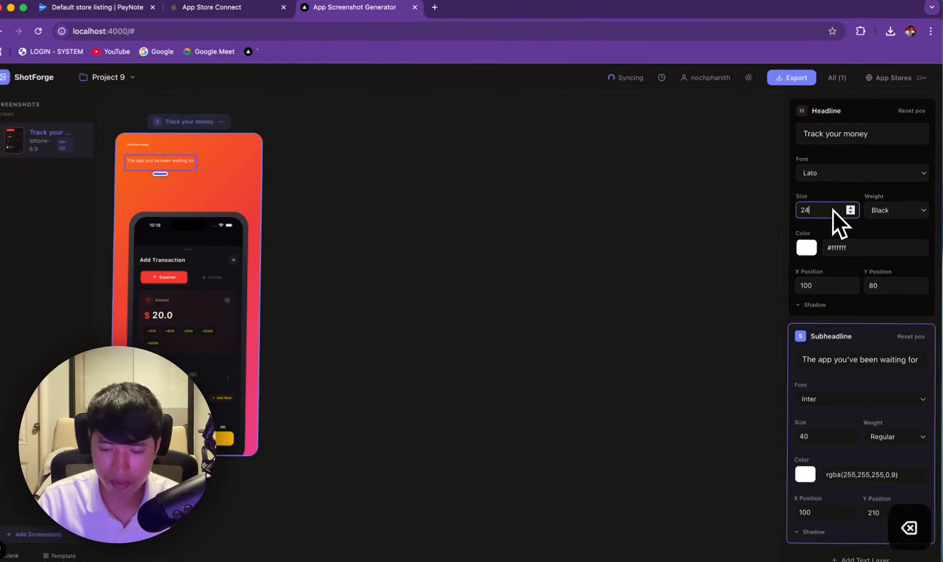
key(Left)
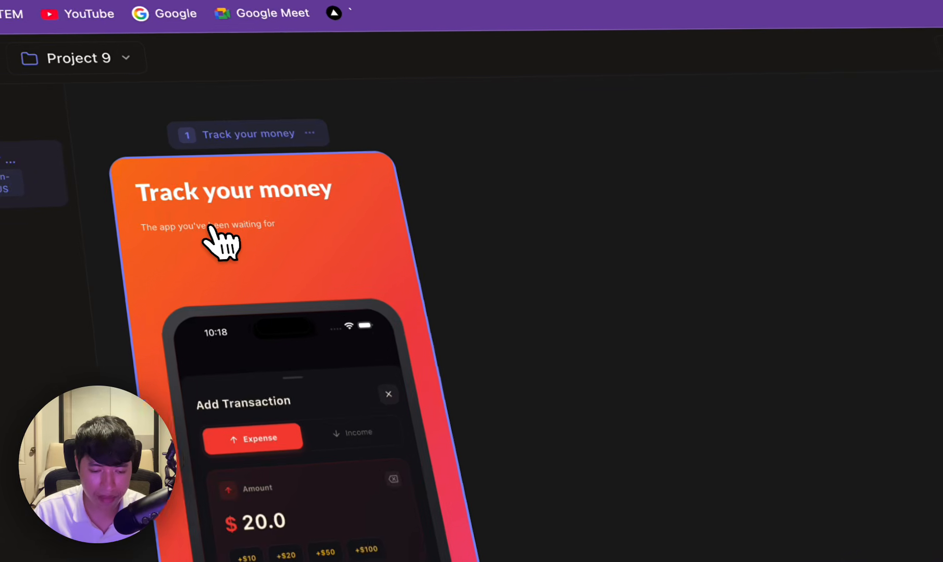
Step: Move the subheadline closer beneath the headline, at about X 115 and Y 250, and set its font size to 72
drag(210, 227, 212, 215)
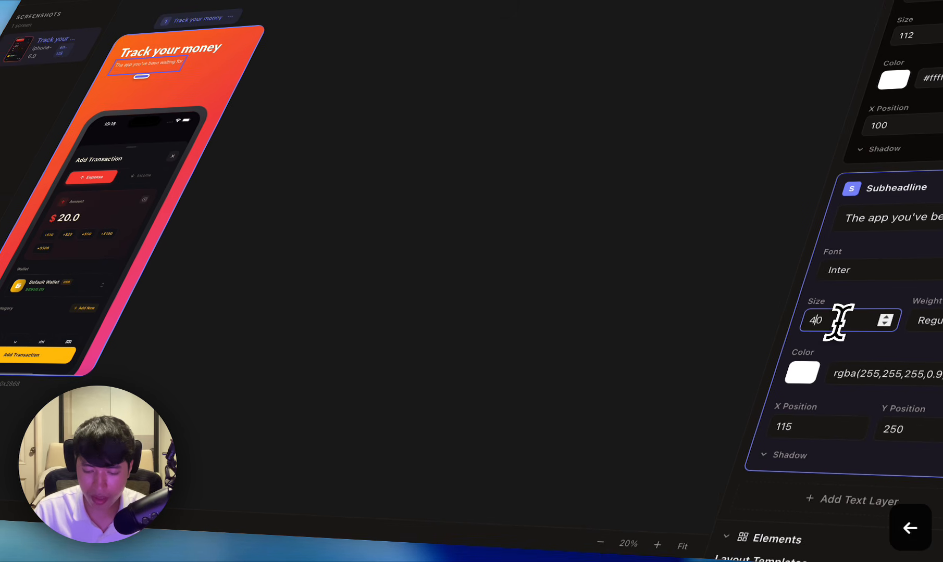
text(4)
key(BackSpace)
key(BackSpace)
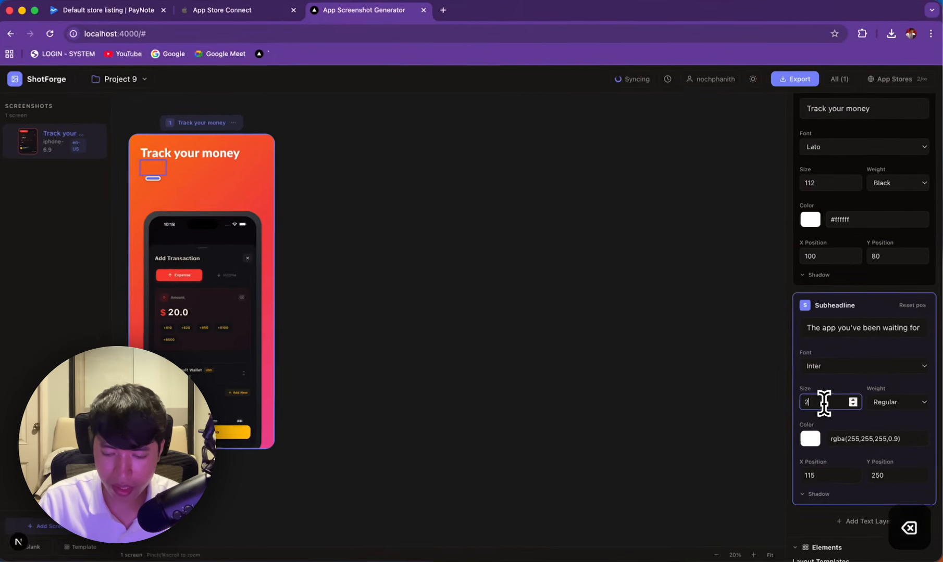
key(Left)
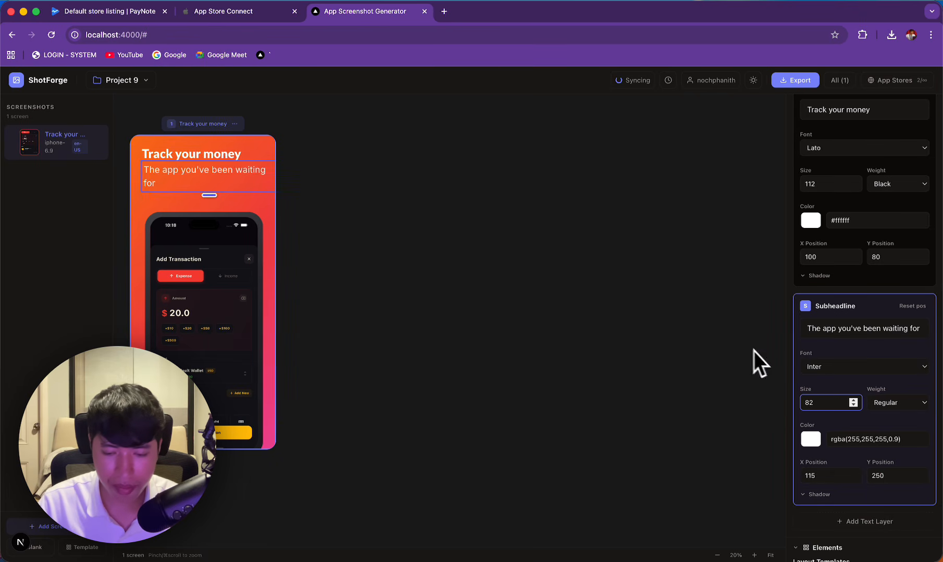
text(8)
key(BackSpace)
text(7)
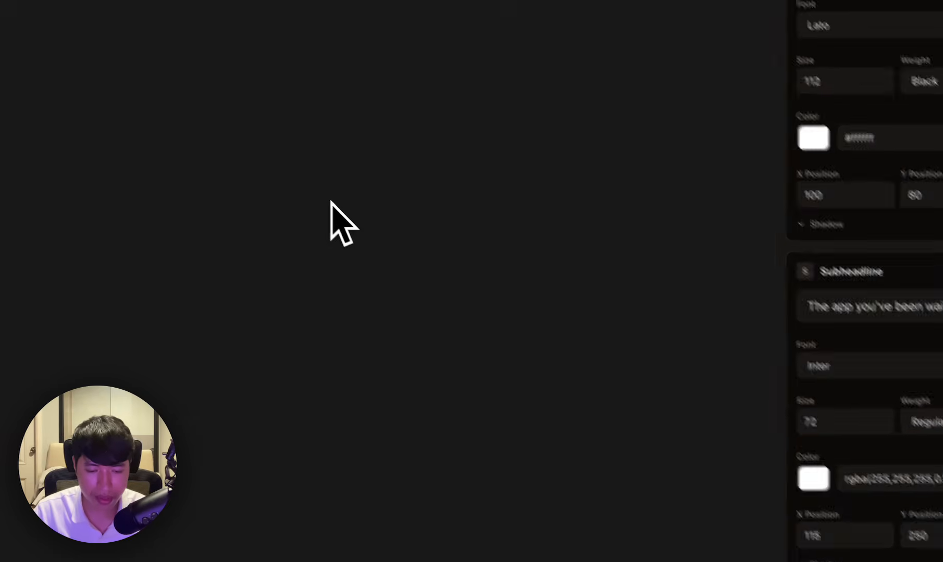
Step: Duplicate the Track your money screen and replace the copy's Add Transaction image with the Desktop simulator screenshot ending in 22.07.20.png
click(251, 192)
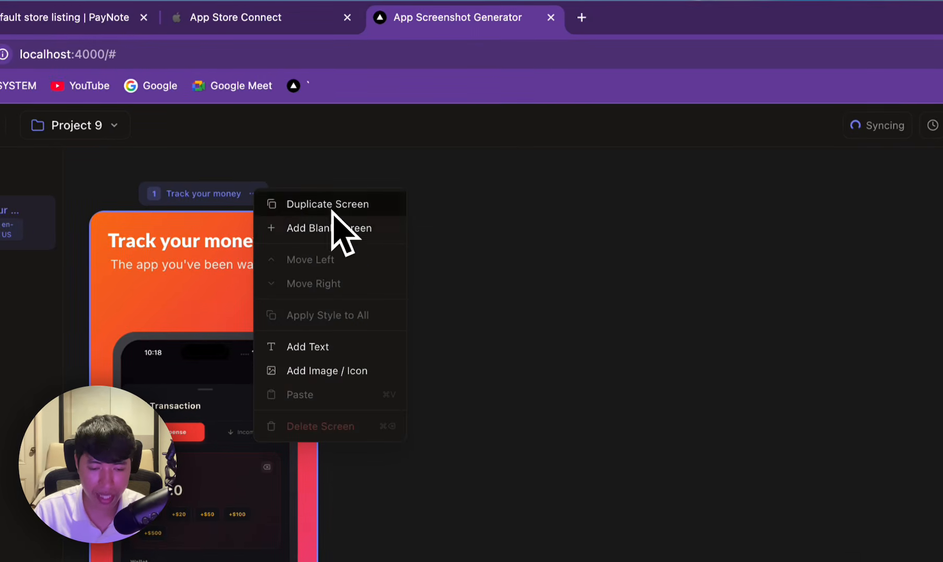
click(327, 204)
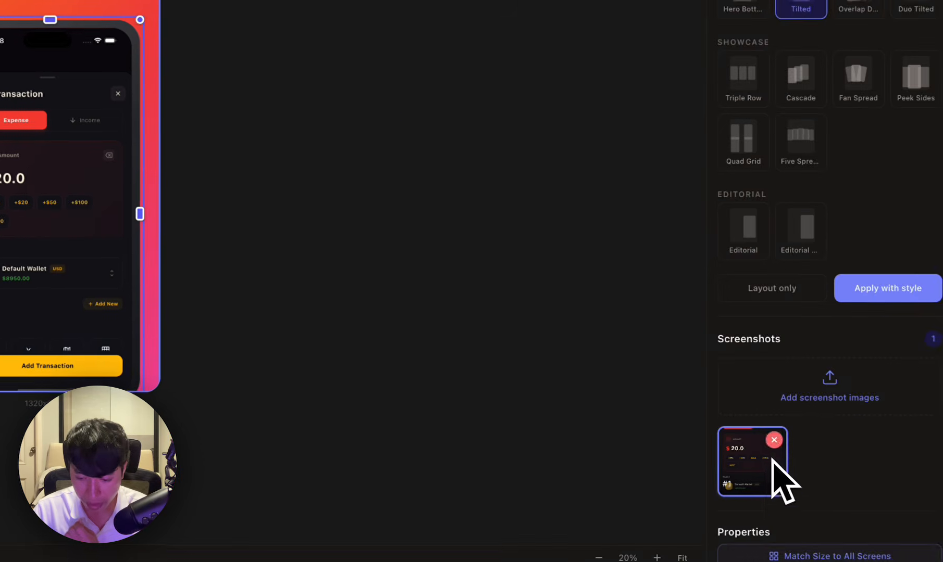
click(806, 396)
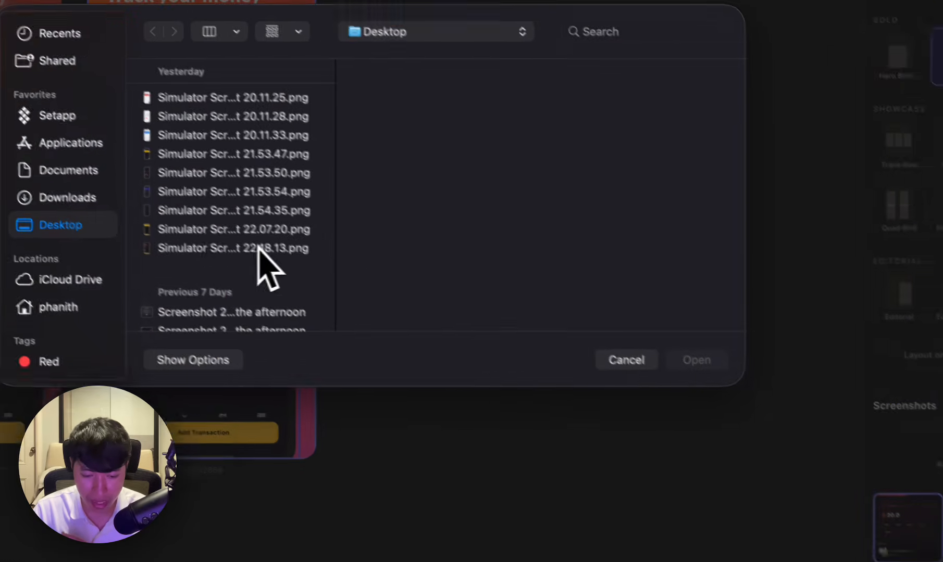
click(258, 248)
click(257, 229)
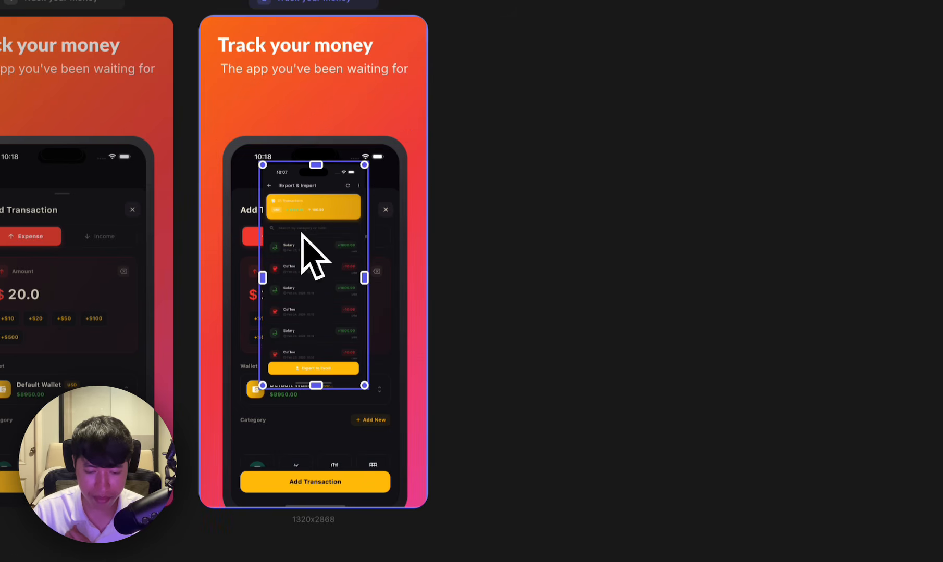
key(BackSpace)
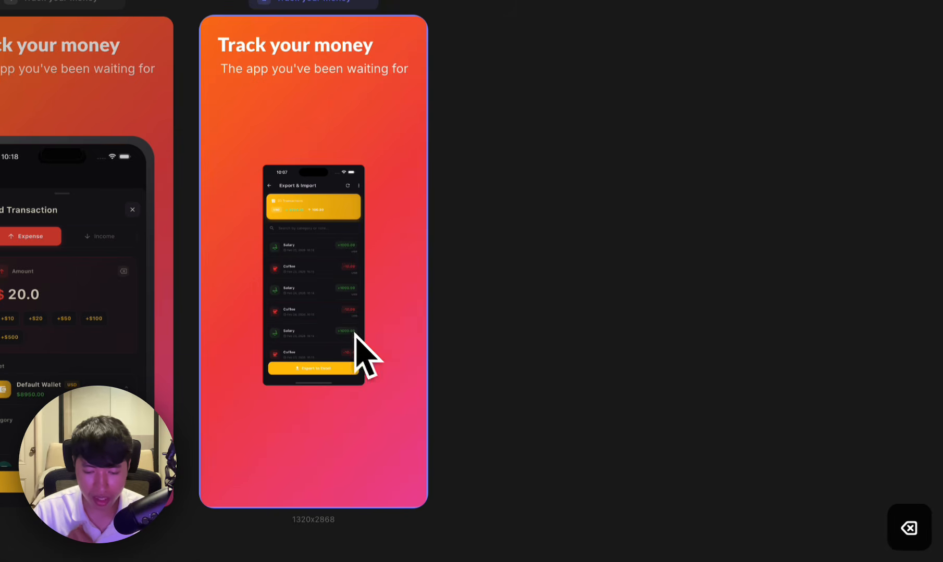
Step: Put the Export & Import screenshot in a Galaxy S24 frame, enlarge it to 70%, and center it below the subheadline
scroll(842, 389, down, 8)
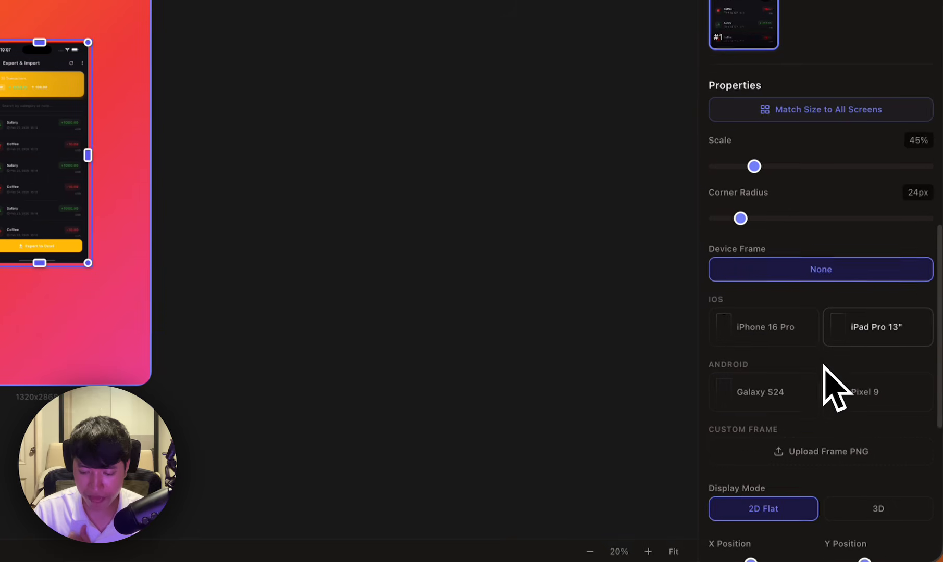
click(785, 281)
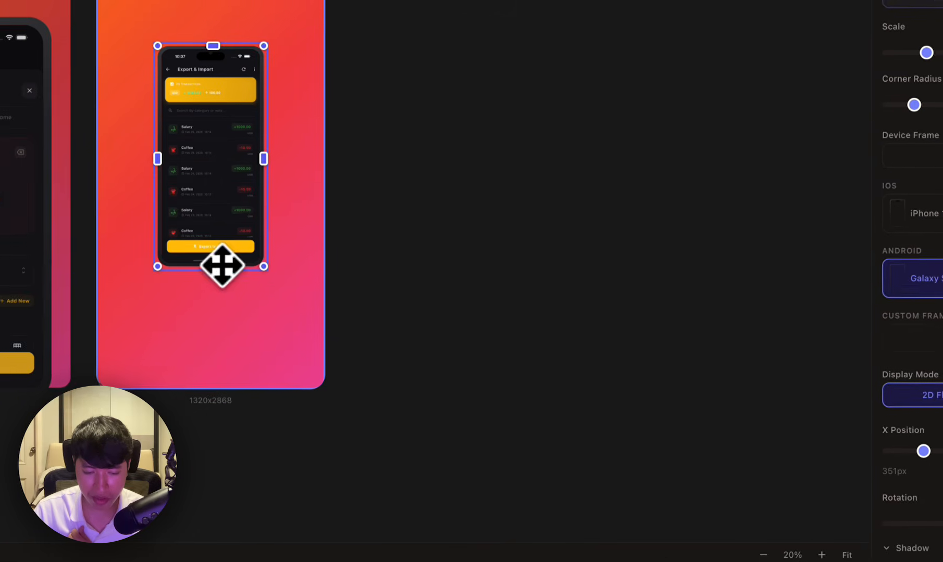
drag(221, 268, 225, 375)
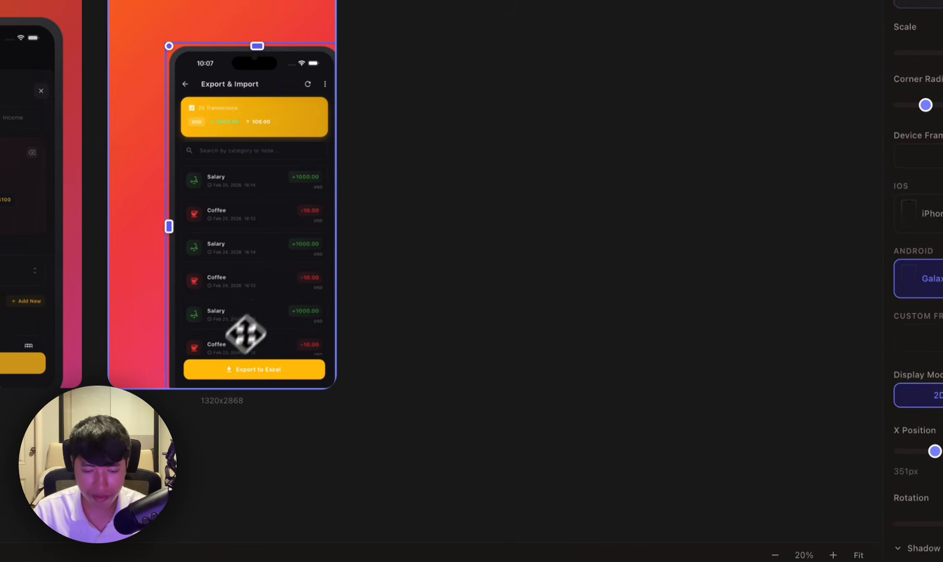
drag(246, 334, 239, 264)
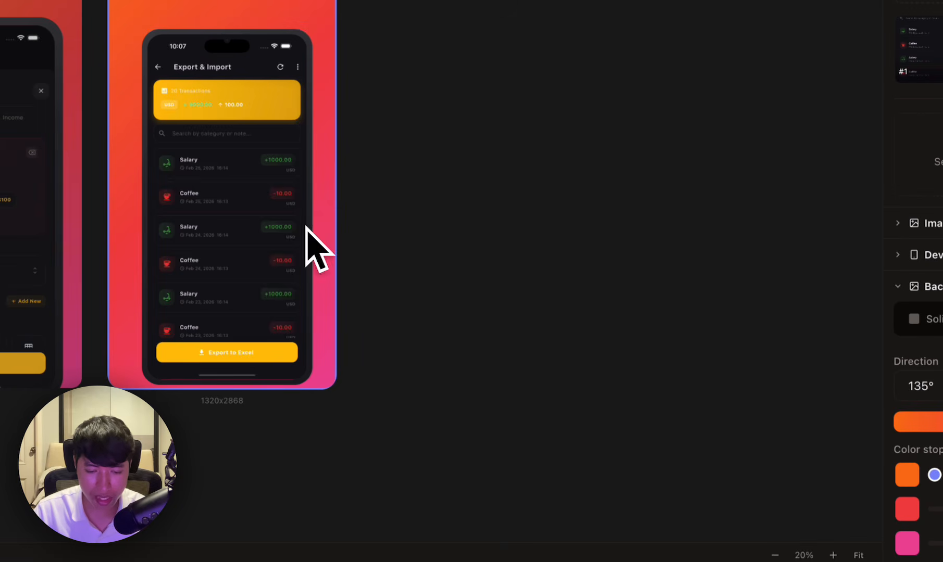
drag(282, 231, 271, 206)
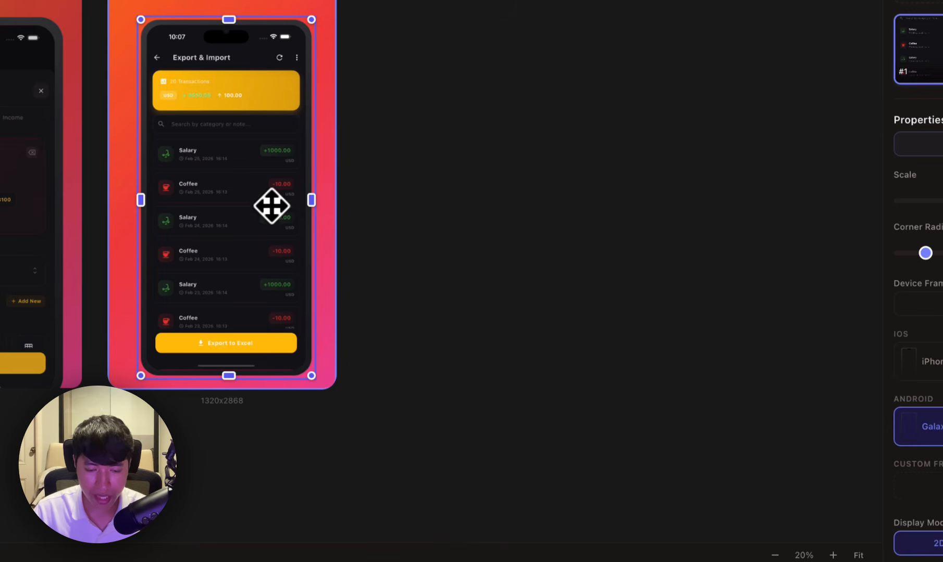
click(287, 187)
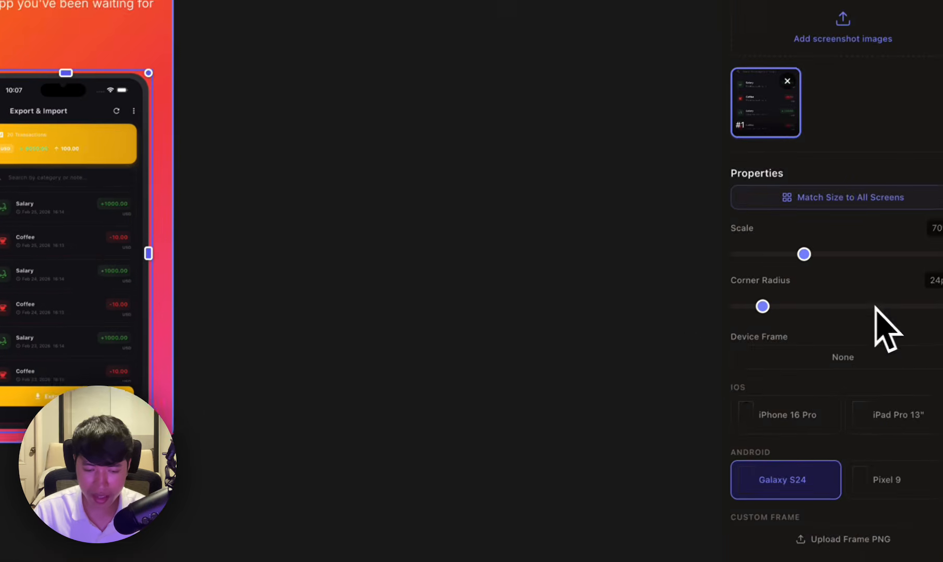
click(42, 125)
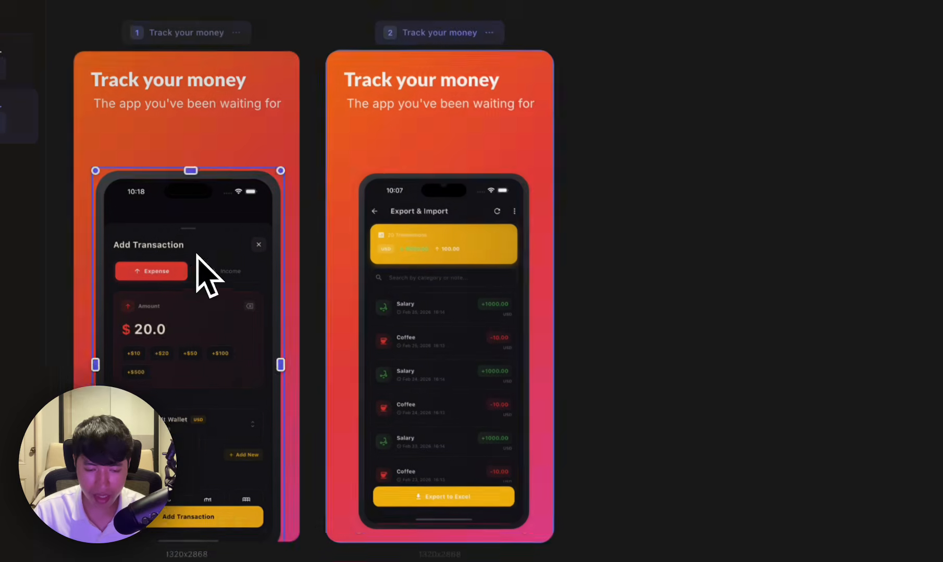
click(445, 293)
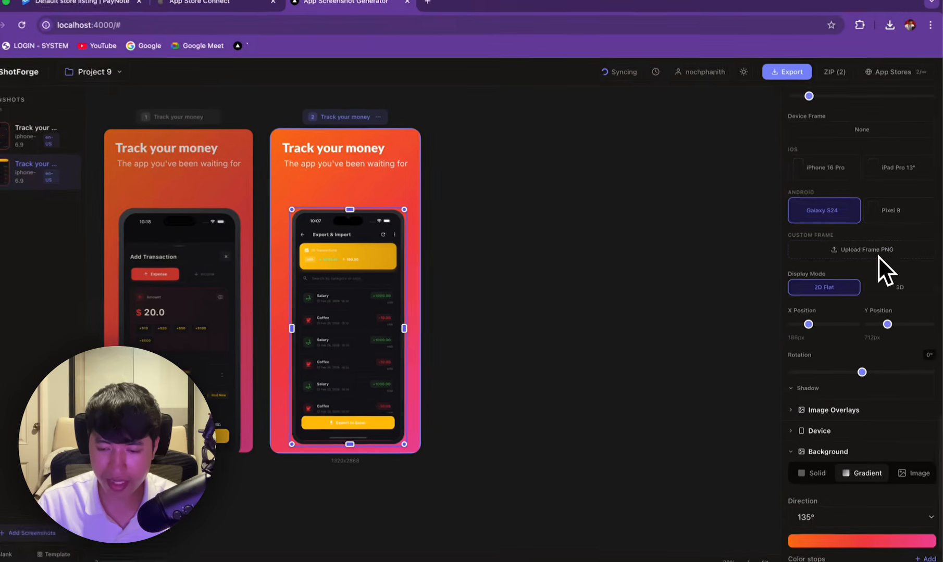
scroll(863, 230, down, 2)
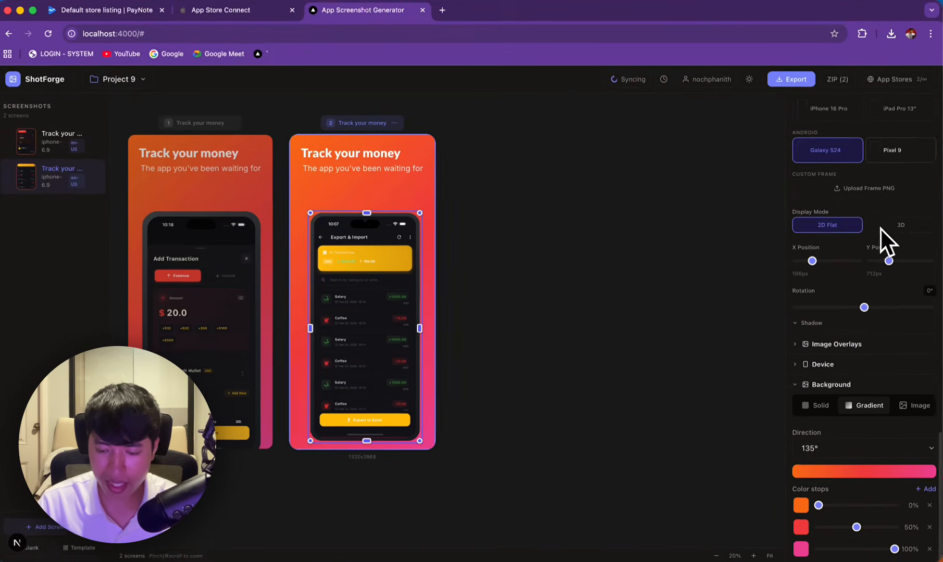
scroll(876, 356, up, 1)
scroll(891, 350, up, 5)
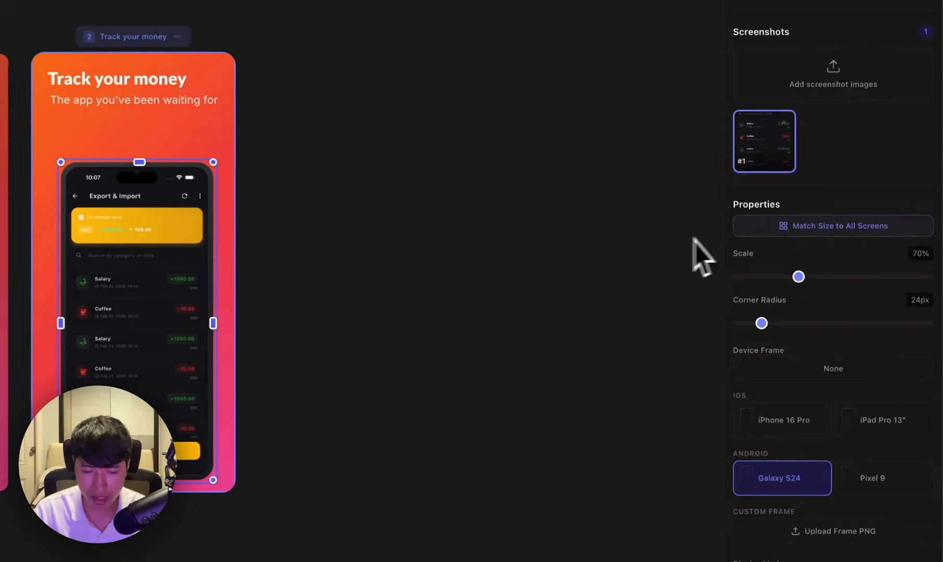
Step: Reposition the Export & Import mockup on the second screen to about X 196 and Y 642, level with the Add Transaction mockup
click(526, 258)
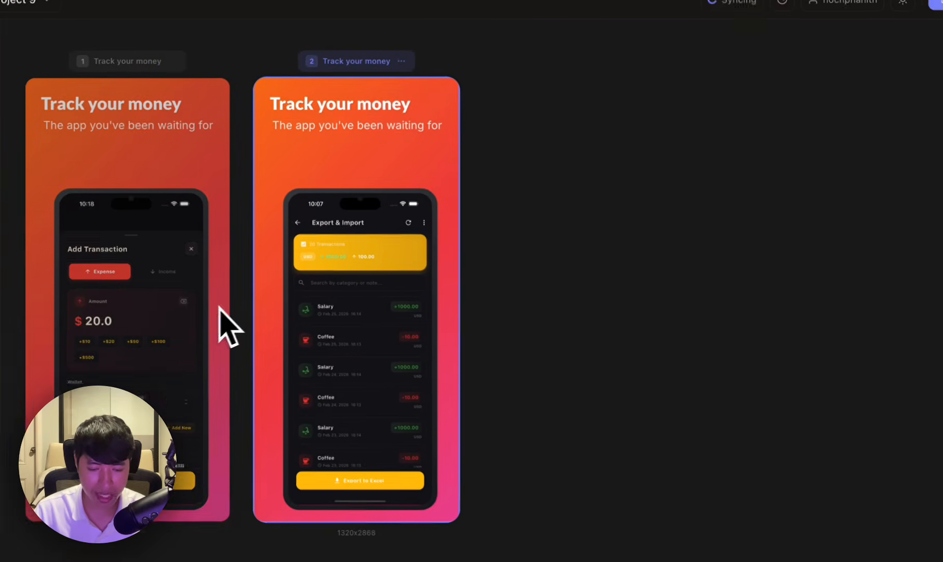
click(380, 355)
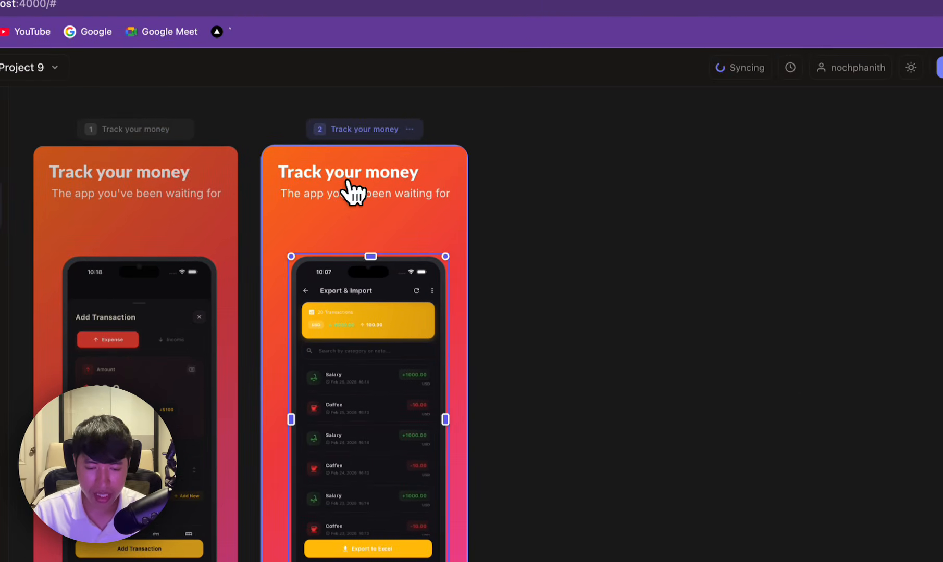
click(356, 311)
scroll(928, 203, up, 10)
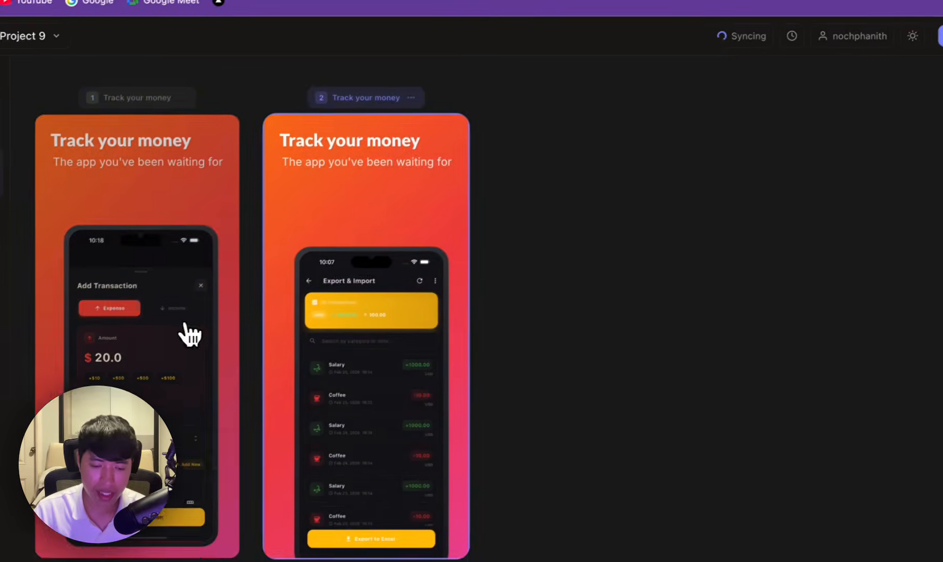
click(185, 333)
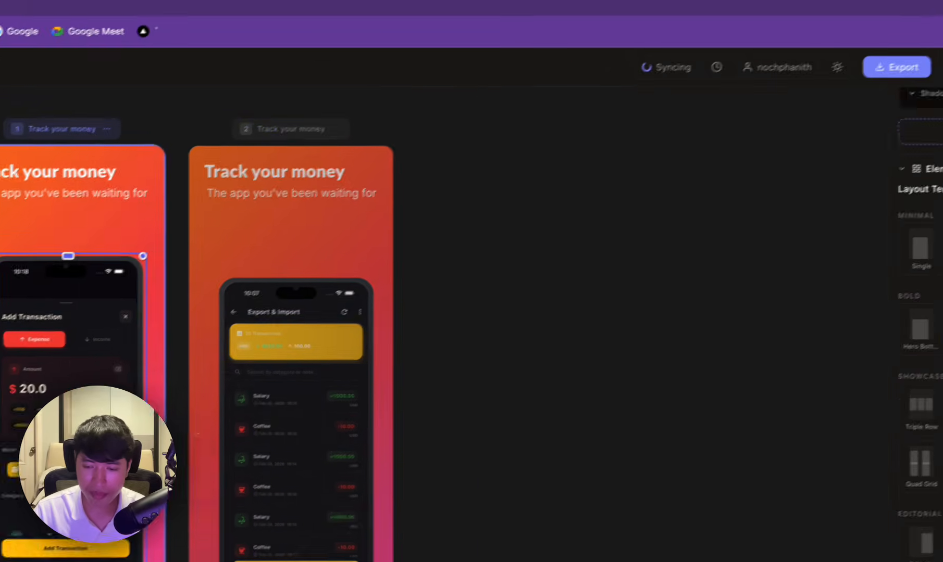
scroll(906, 173, up, 4)
scroll(925, 168, up, 5)
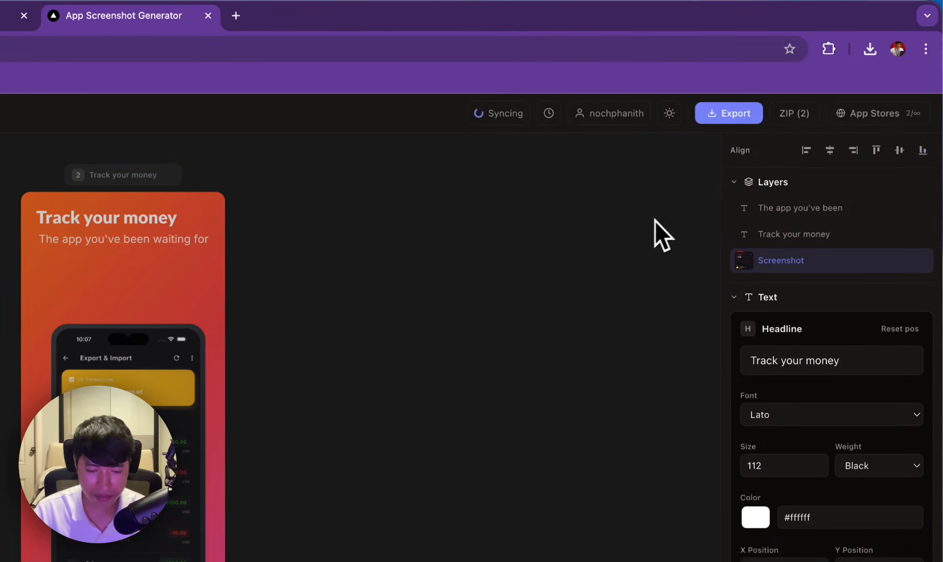
click(654, 221)
click(160, 376)
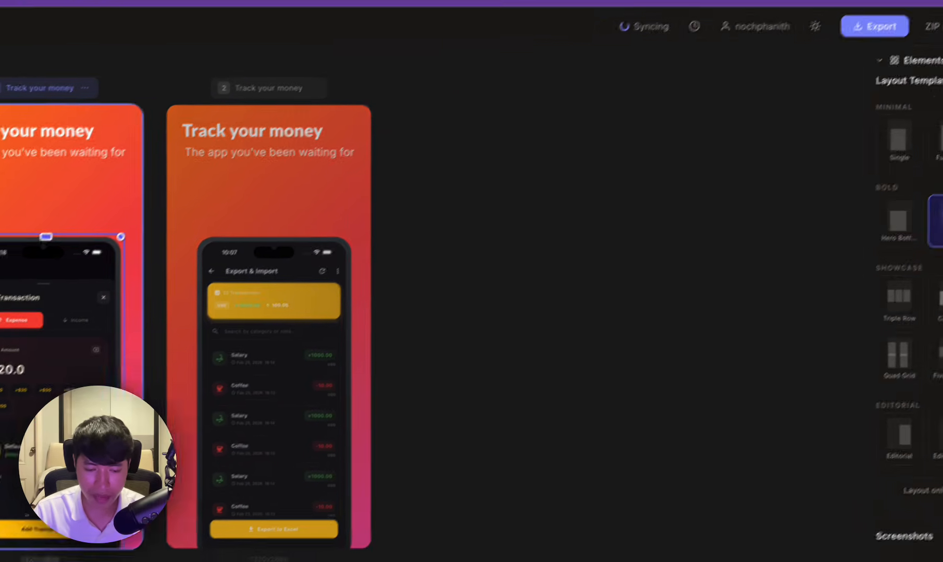
drag(18, 424, 18, 393)
drag(272, 431, 273, 372)
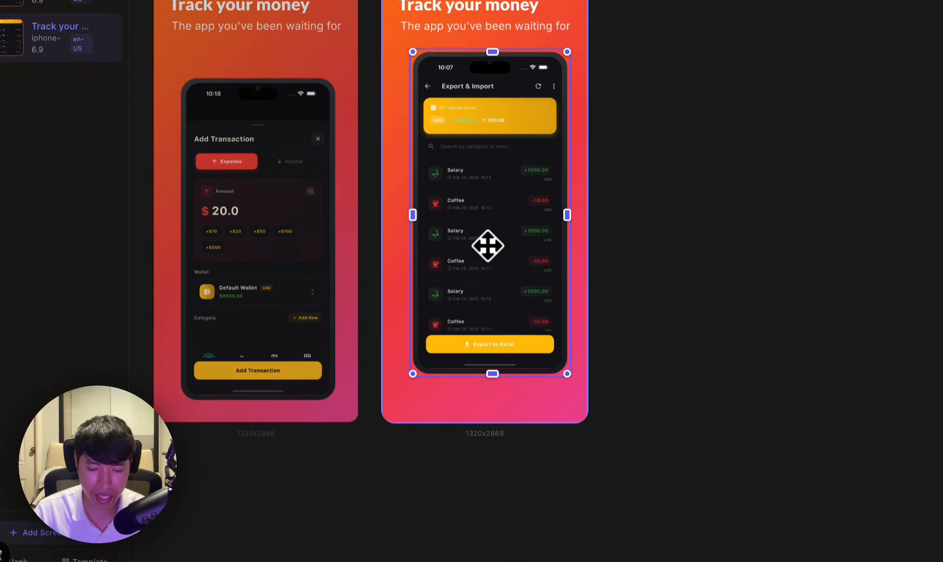
drag(487, 245, 487, 275)
click(748, 264)
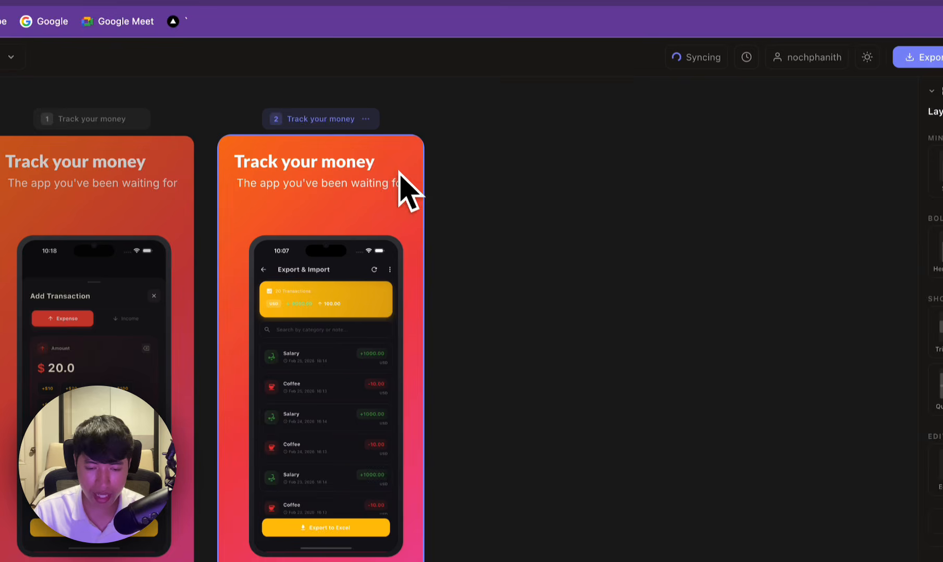
Step: Duplicate the second Track your money screen and switch the copy's Export & Import mockup to 3D display mode
click(365, 118)
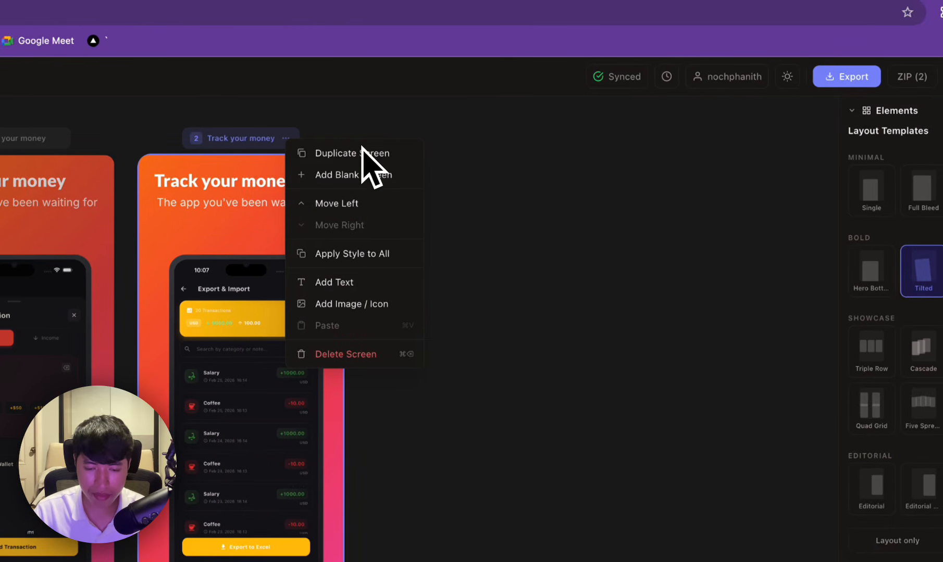
click(363, 152)
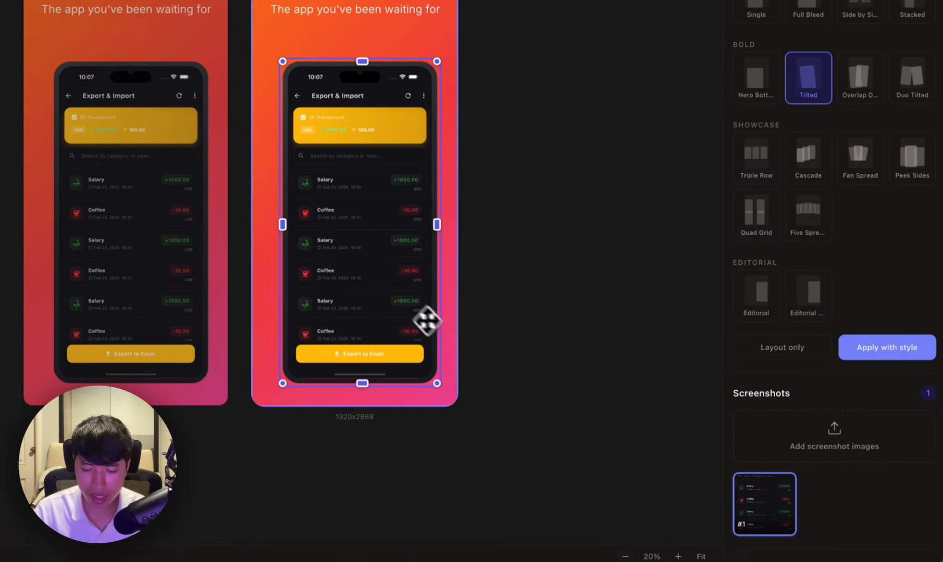
scroll(854, 359, down, 10)
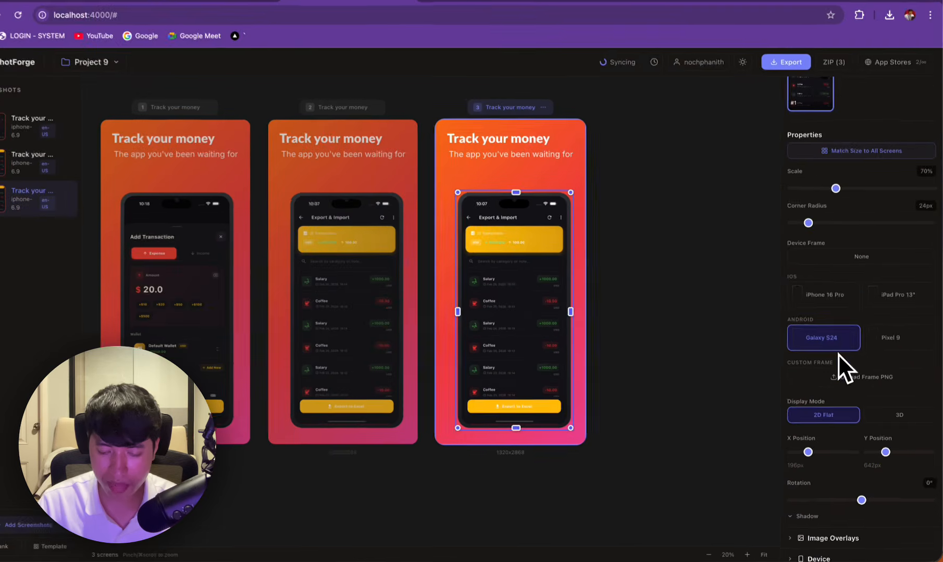
scroll(866, 389, down, 2)
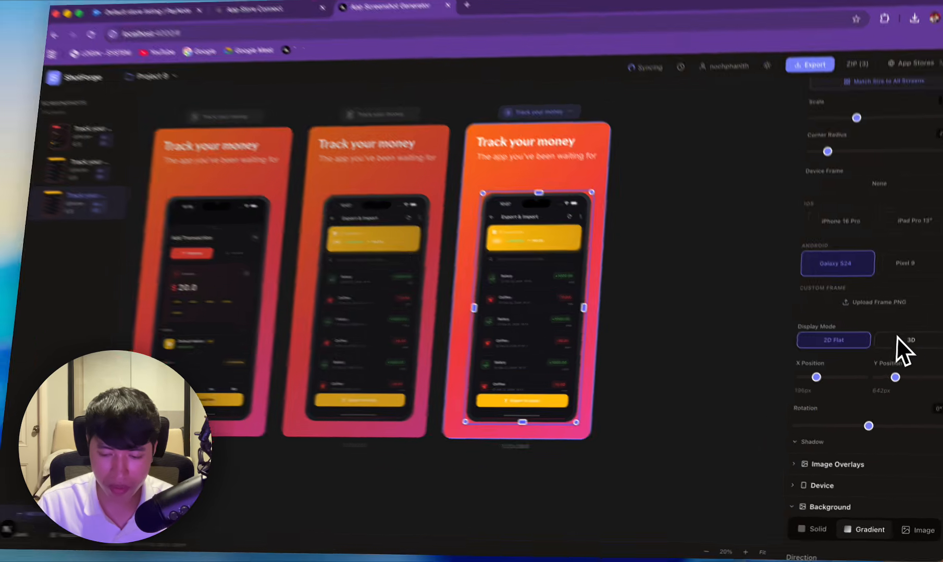
click(900, 352)
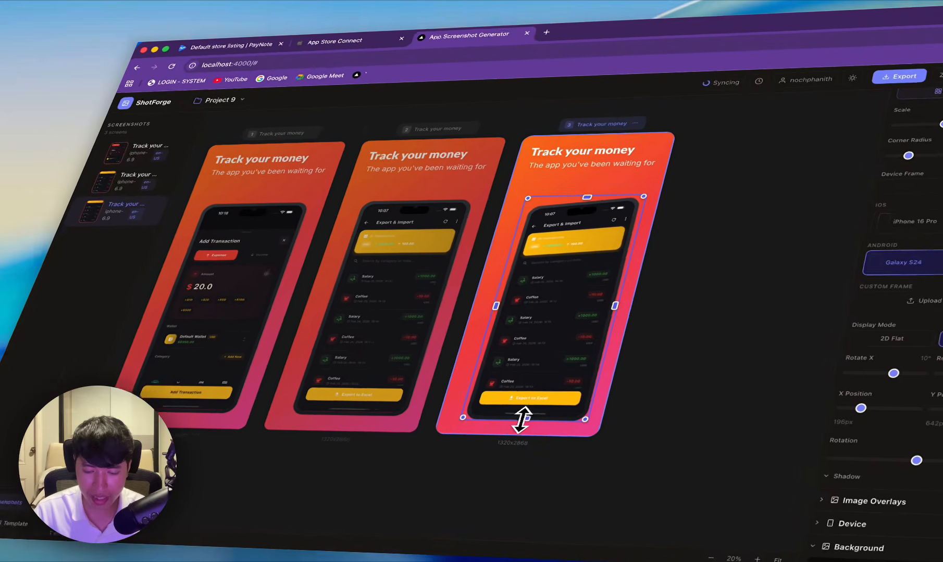
Step: Enlarge the third screen's 3D mockup to 84%, place it at about X 41 and Y 627, and set its corner radius to 65 px
drag(553, 414, 531, 469)
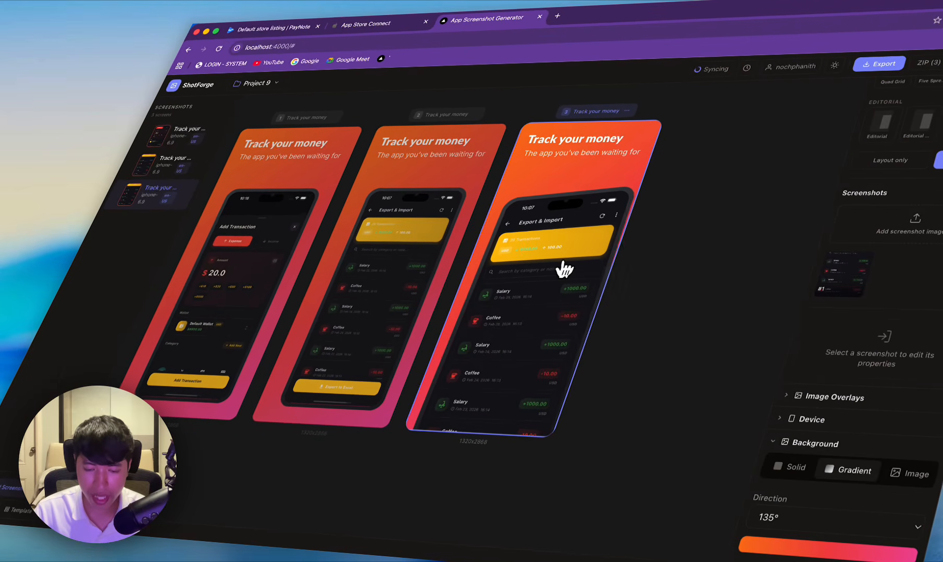
scroll(865, 360, down, 1)
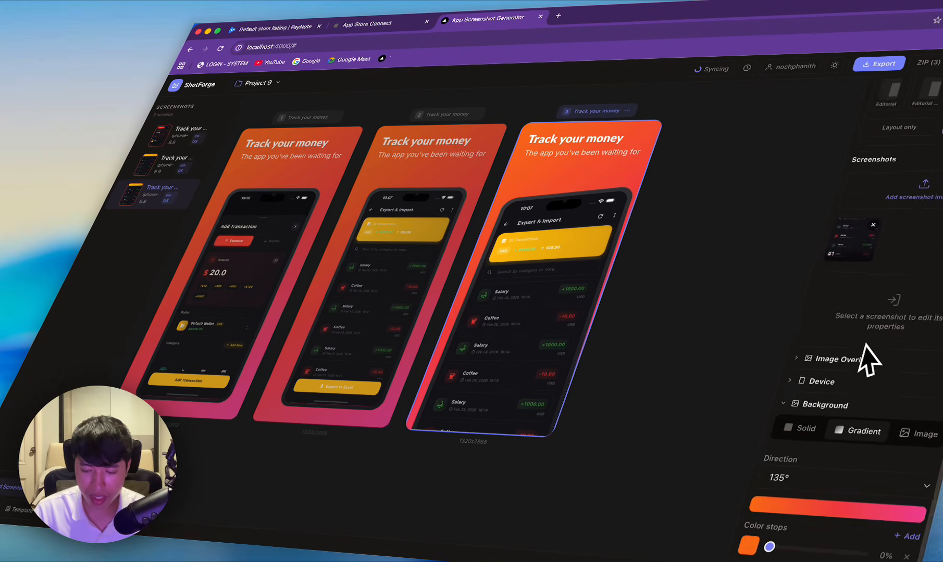
click(581, 308)
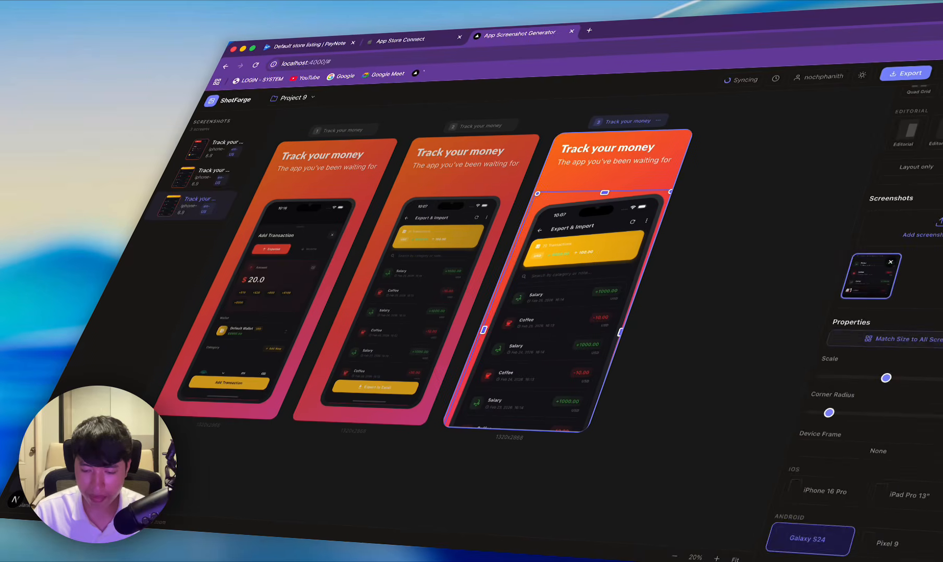
scroll(885, 338, down, 2)
mouse_move(902, 323)
mouse_down()
mouse_move(880, 324)
mouse_move(897, 325)
mouse_up()
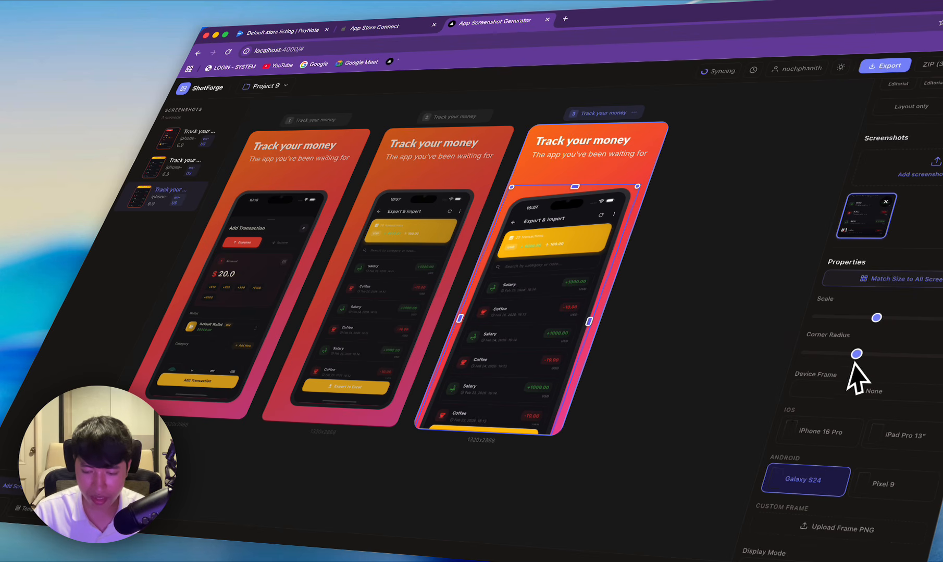
Step: Set the 3D mockup's Rotate X to -5° and expand the Image Overlays settings
scroll(875, 395, down, 10)
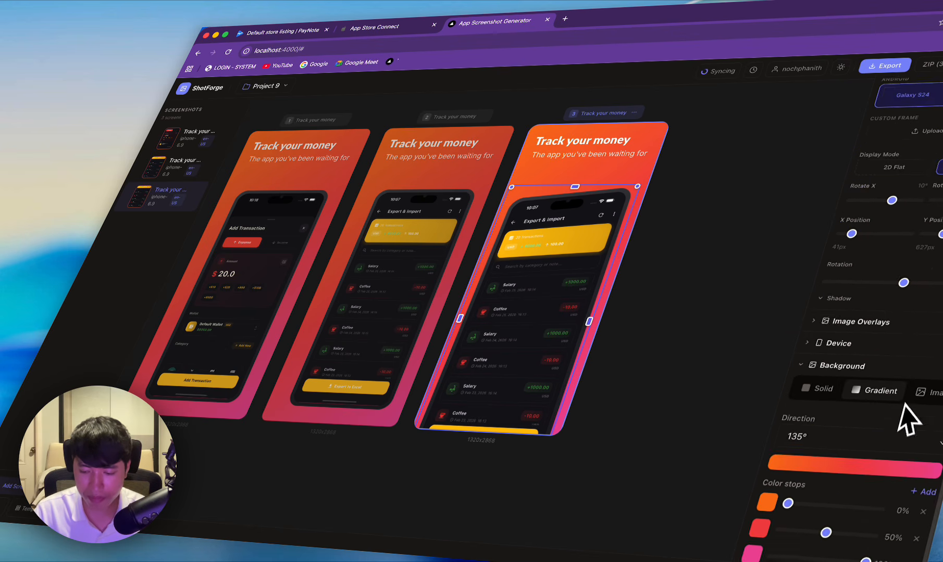
drag(907, 208, 941, 222)
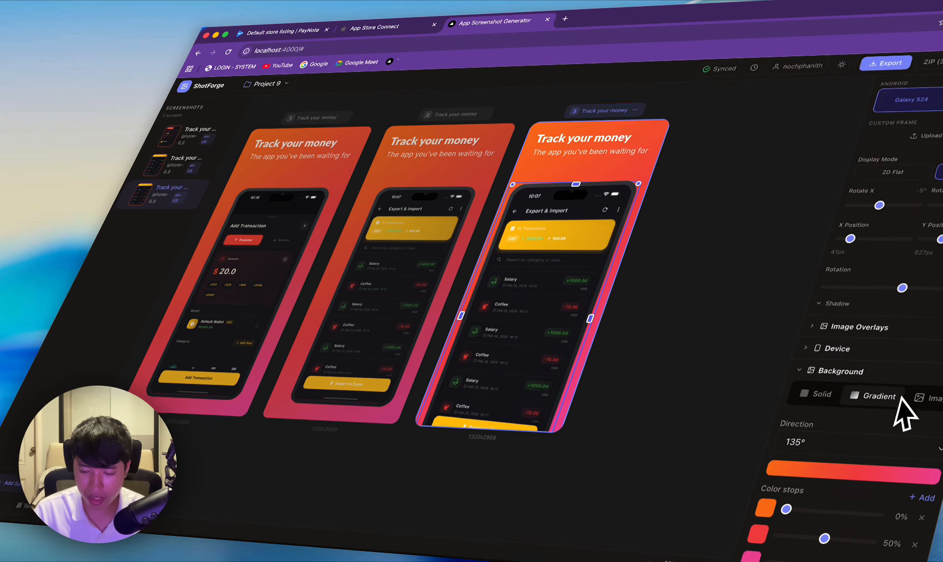
scroll(880, 364, up, 1)
click(865, 354)
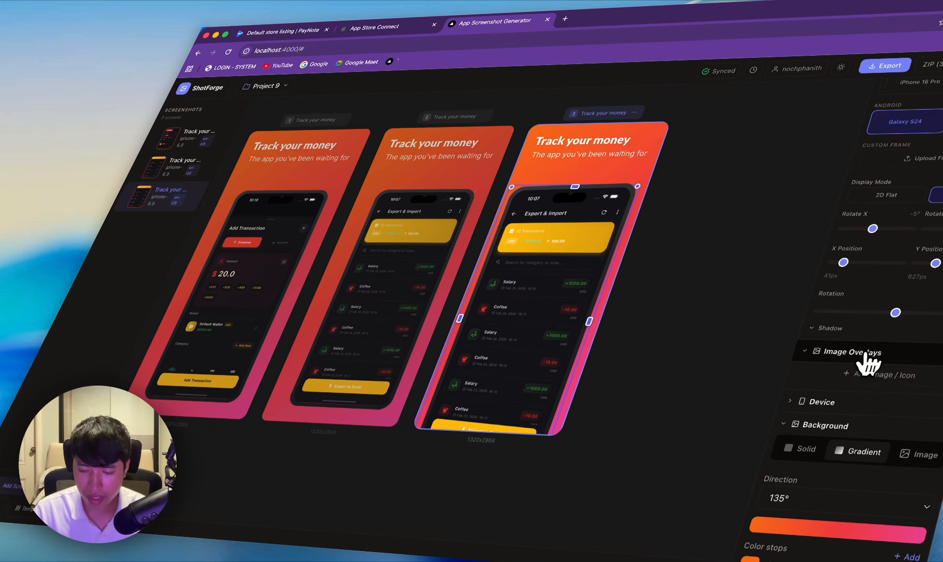
Step: Add the Desktop simulator screenshot ending in 21.54.35.png to the third screen and put it in an enlarged Galaxy S24 frame
scroll(889, 290, up, 6)
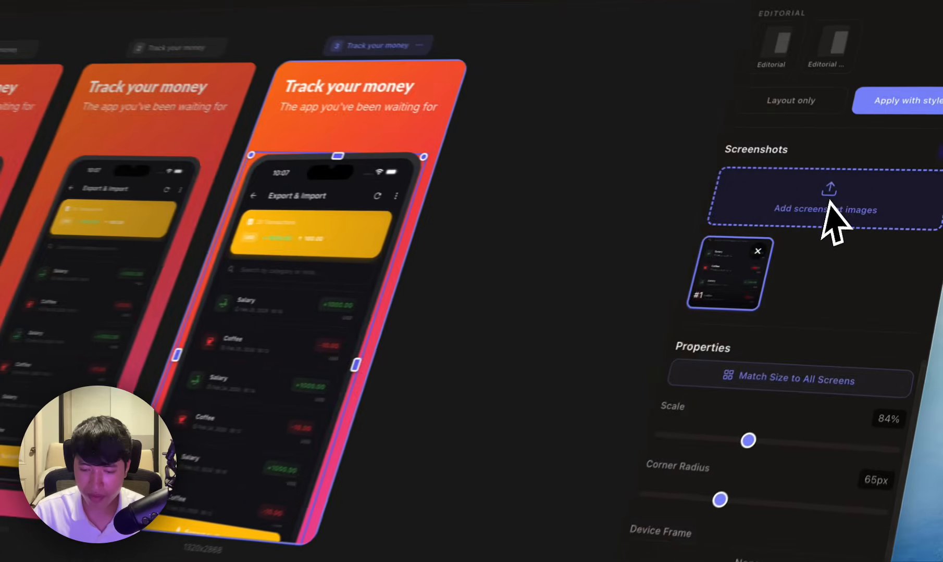
click(861, 228)
click(458, 255)
click(238, 245)
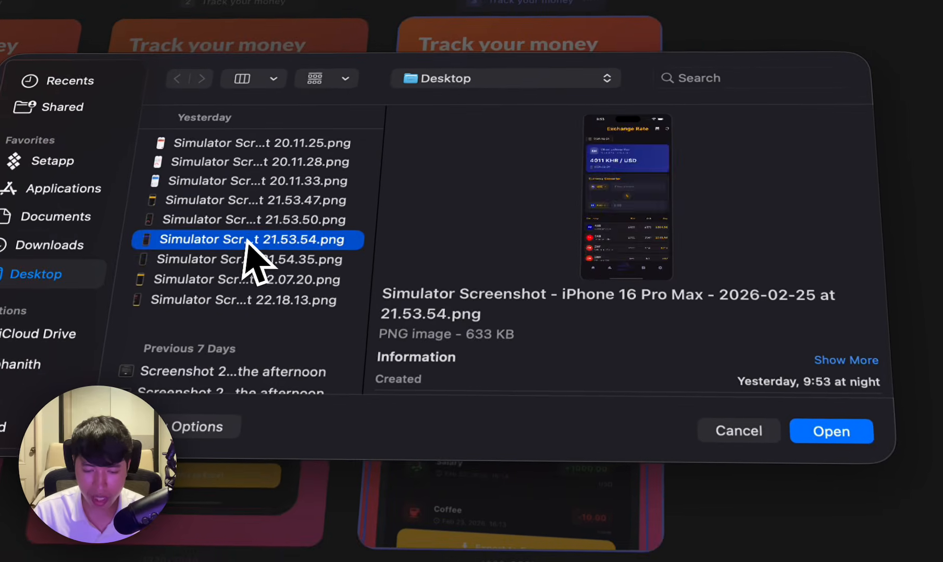
double_click(246, 259)
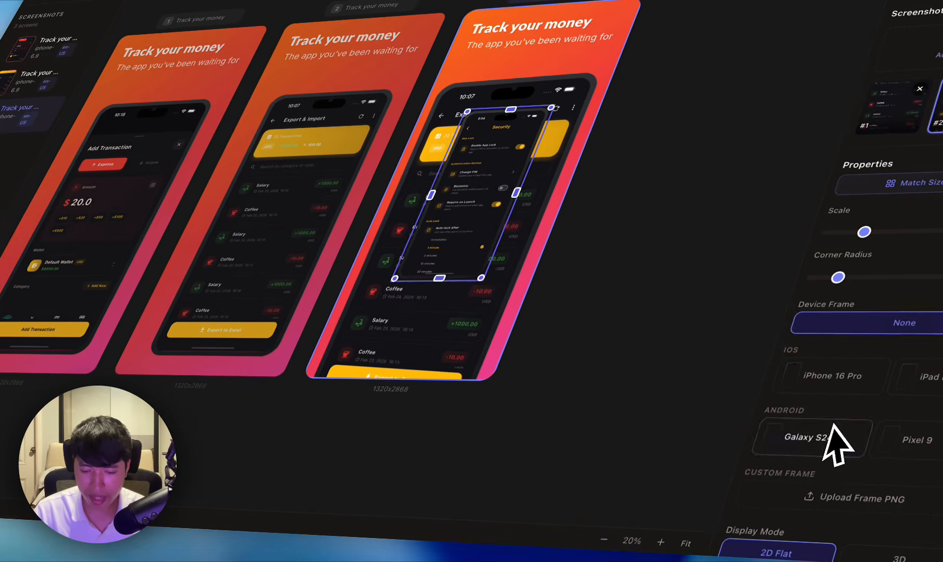
click(832, 426)
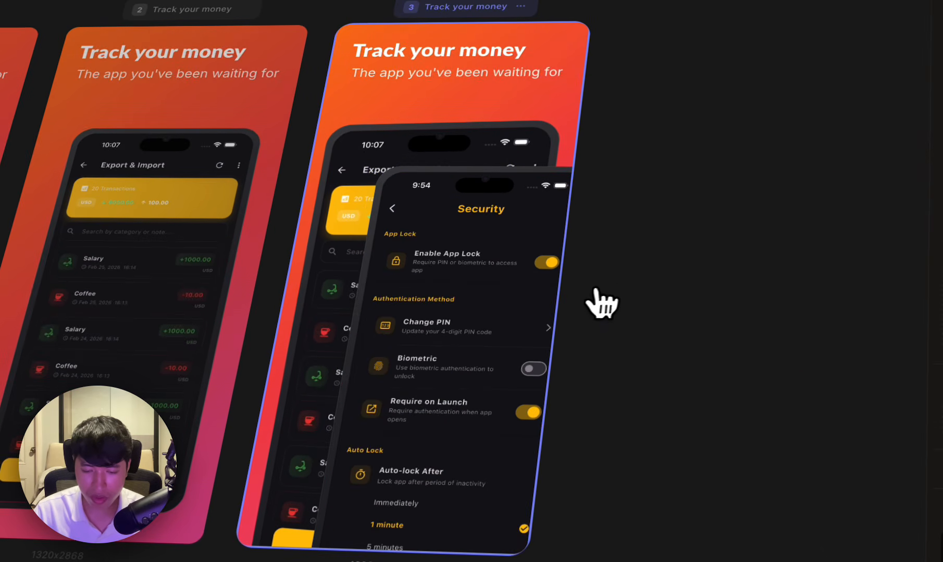
drag(552, 263, 547, 242)
Step: Shrink the Export & Import mockup and place it in the third screen's upper right area, with the Security mockup moved lower
click(324, 307)
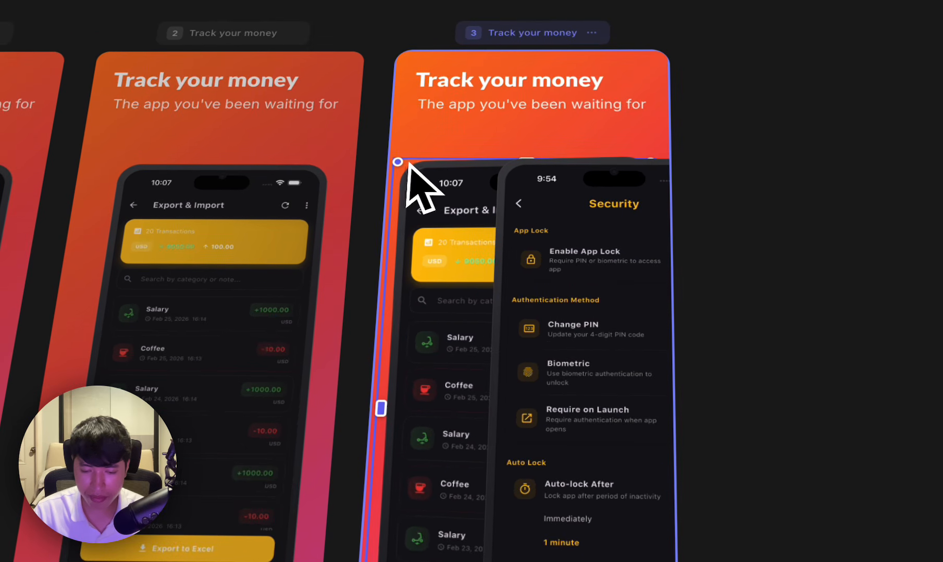
drag(547, 252, 449, 495)
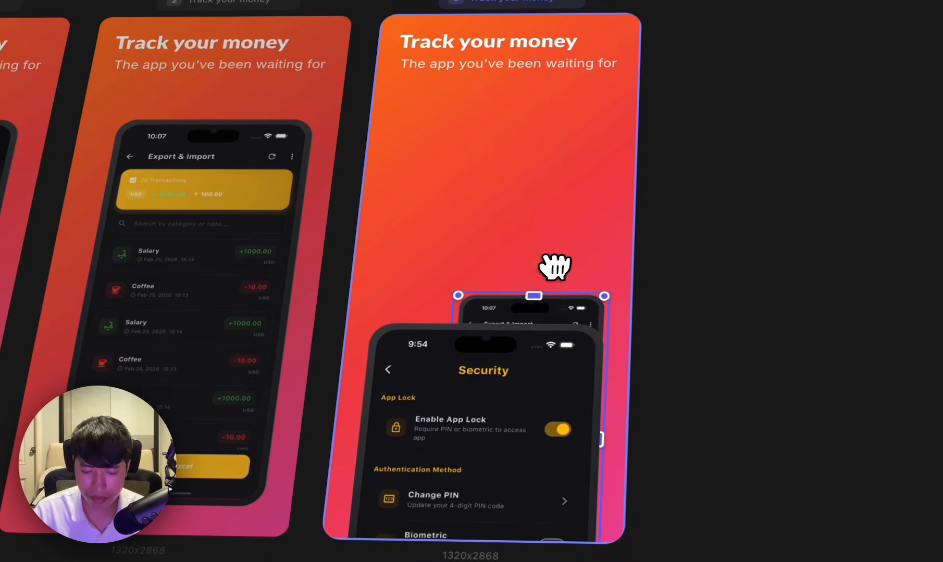
drag(546, 310, 543, 141)
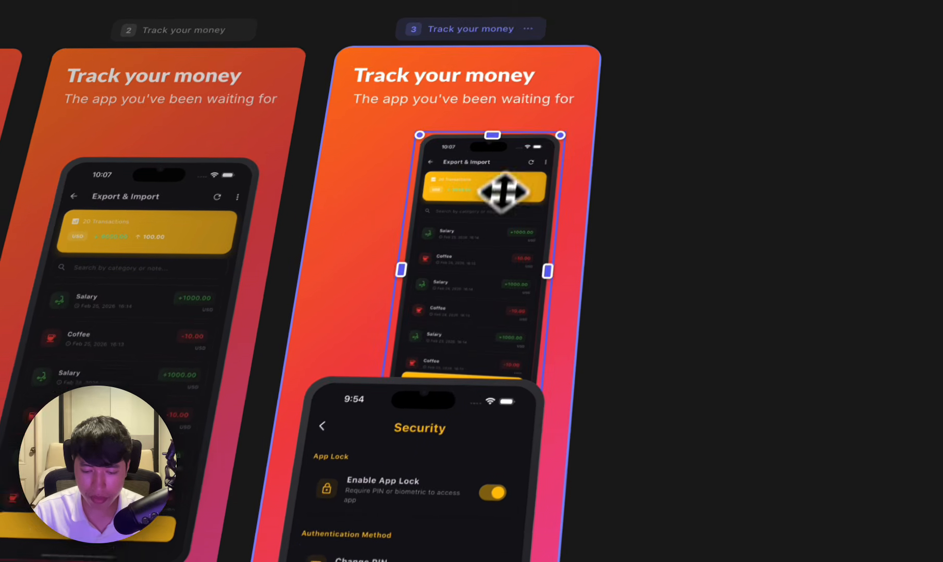
Step: Shrink the Security mockup and place it at the third screen's lower left, partly behind the Export & Import mockup
click(509, 359)
drag(515, 372, 495, 186)
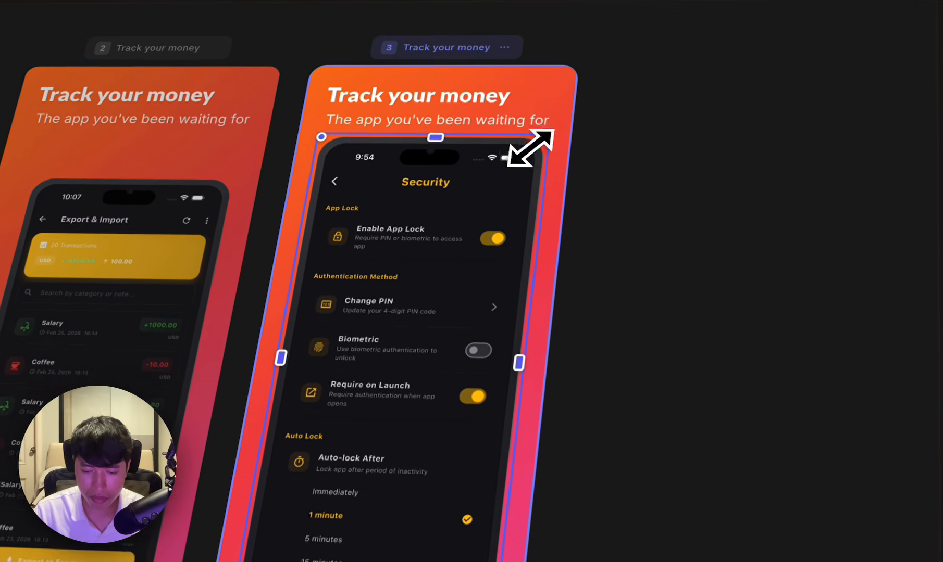
drag(556, 106, 449, 270)
drag(360, 276, 352, 303)
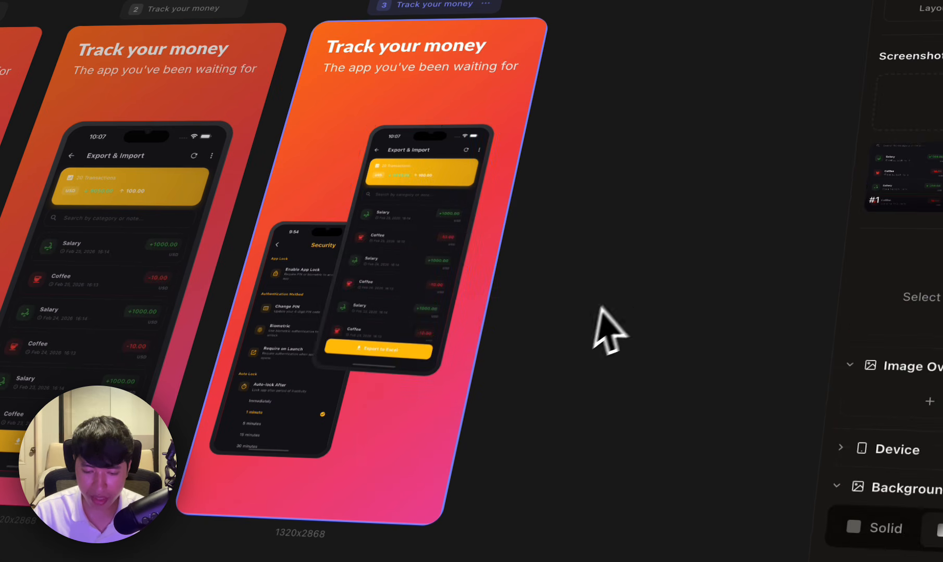
Step: Examine the Export & Import mockup's context commands and the third screen's layer, text, screenshot and background settings
click(325, 437)
click(388, 276)
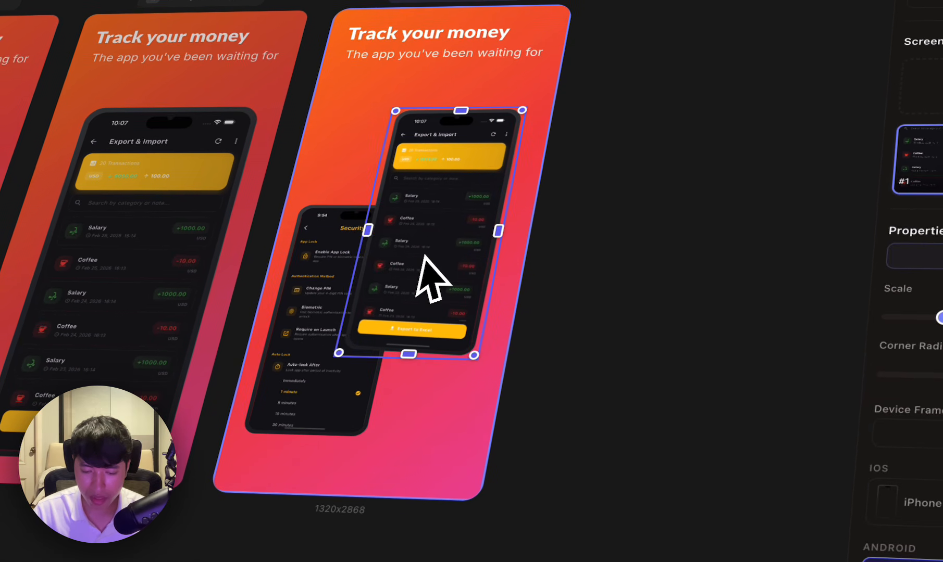
right_click(428, 256)
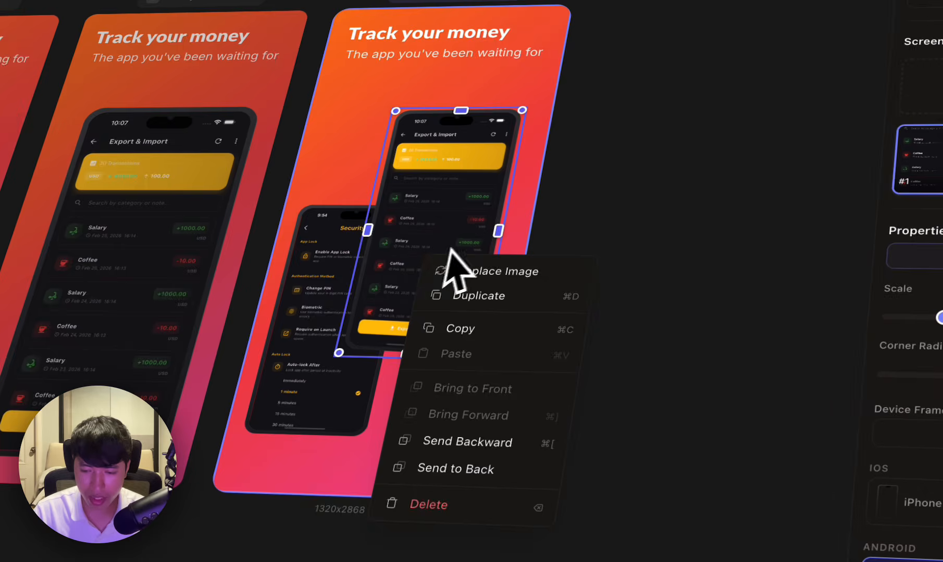
click(661, 214)
scroll(900, 221, down, 5)
scroll(802, 328, down, 7)
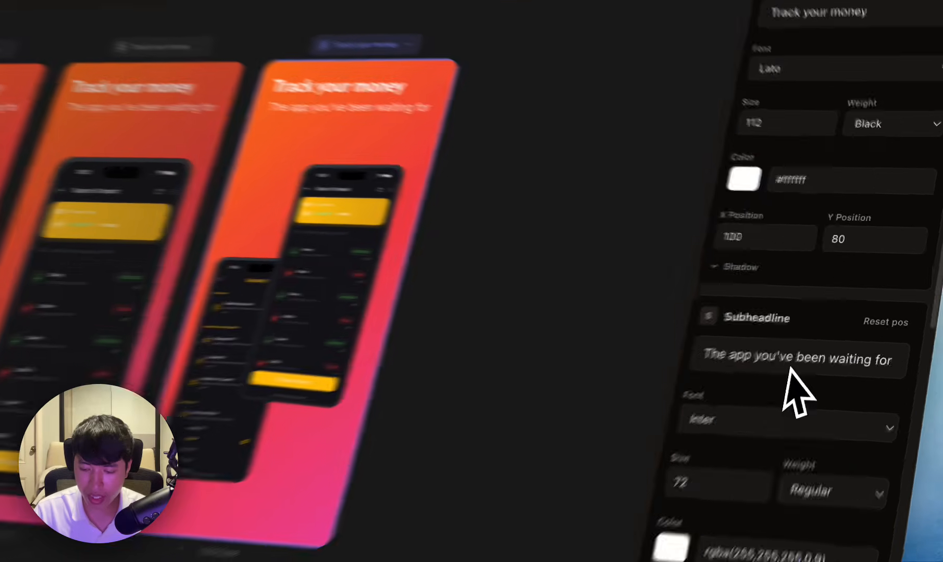
scroll(852, 347, up, 7)
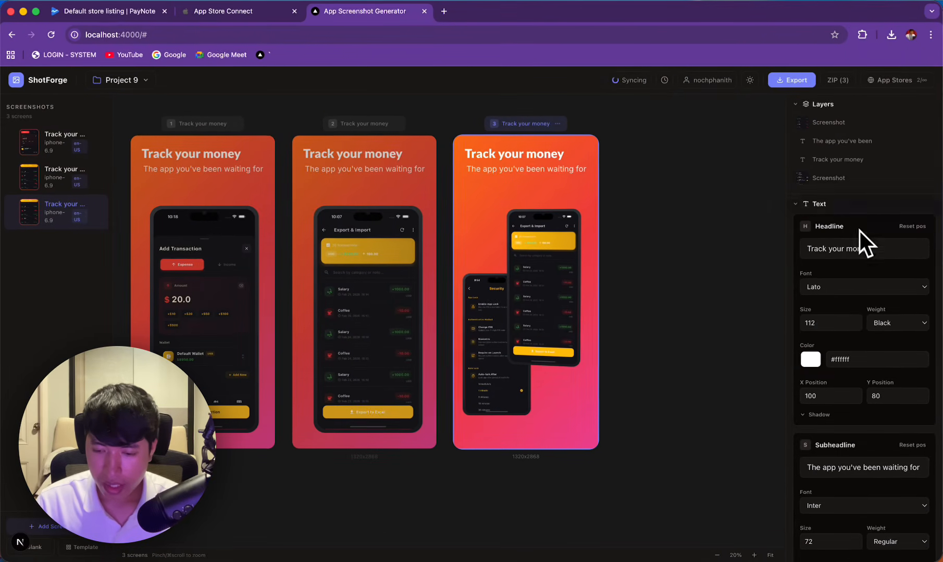
scroll(840, 291, down, 10)
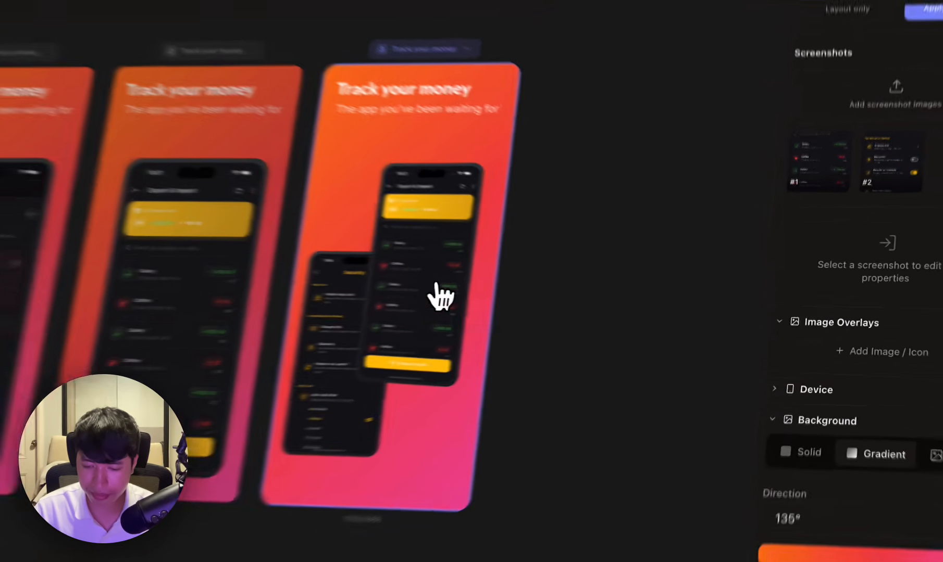
click(438, 289)
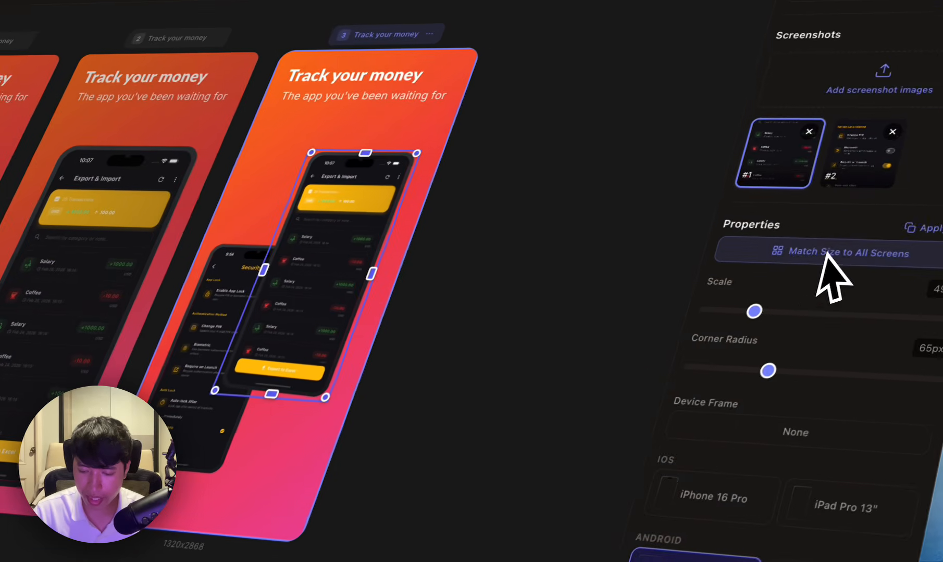
Step: Move the Export & Import screenshot layer below both text layers on the third screen
scroll(817, 274, down, 5)
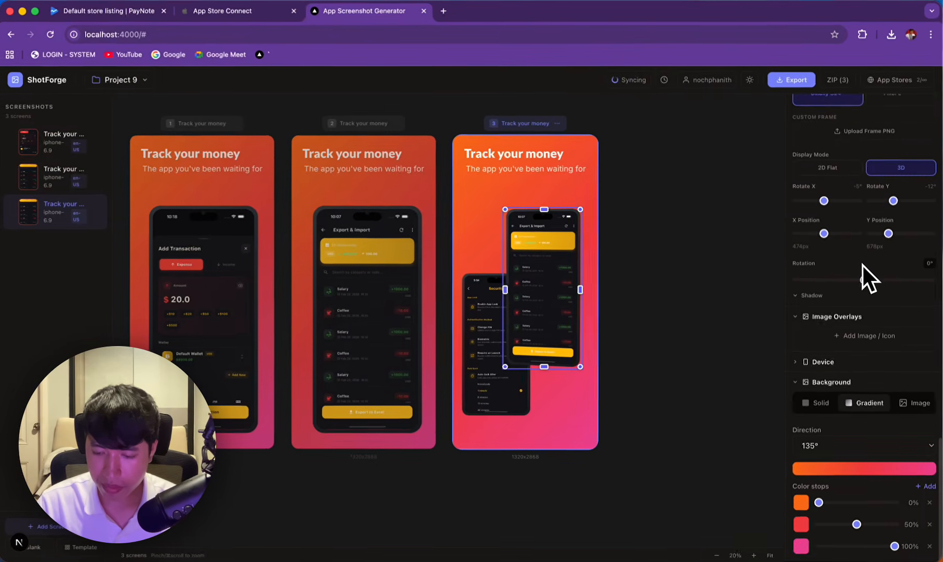
scroll(862, 265, up, 10)
scroll(863, 195, up, 5)
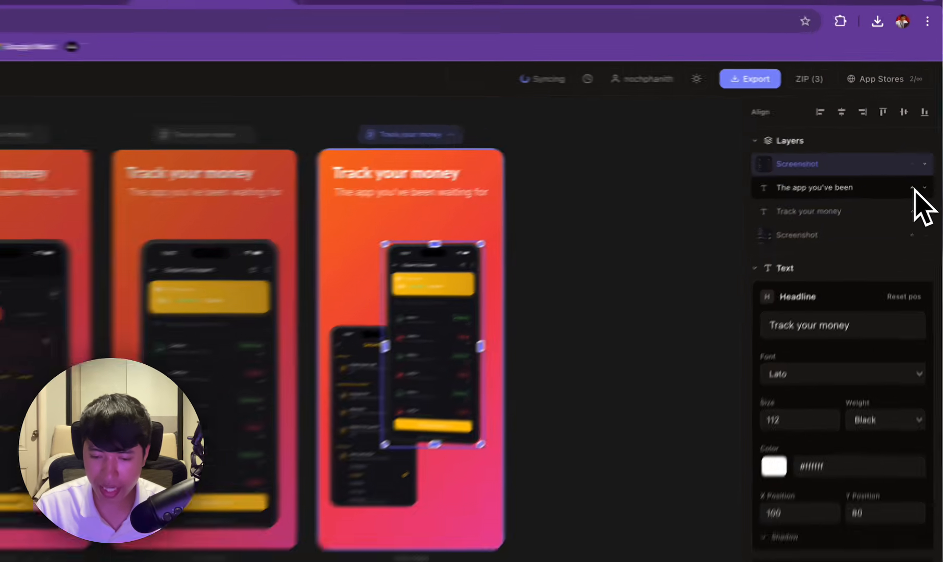
click(918, 166)
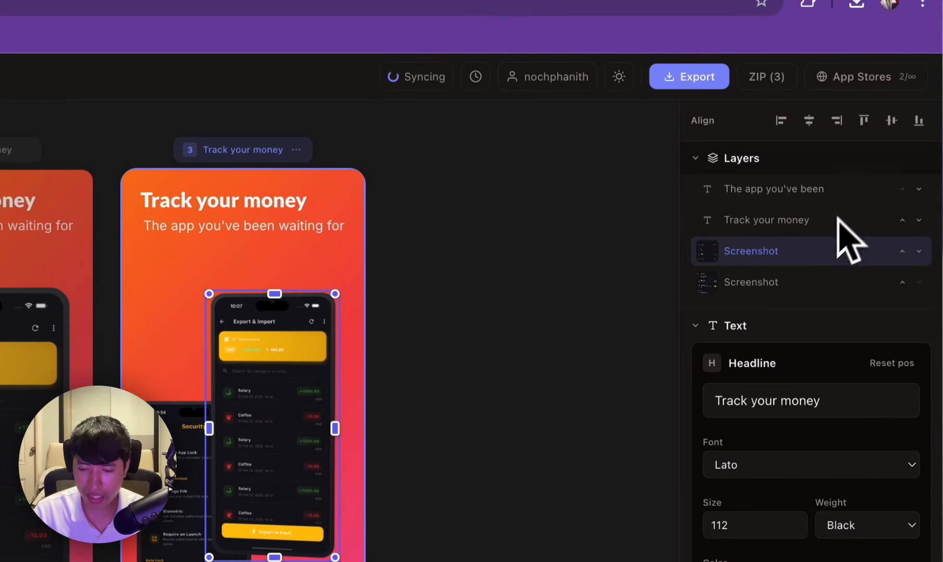
click(428, 395)
click(307, 396)
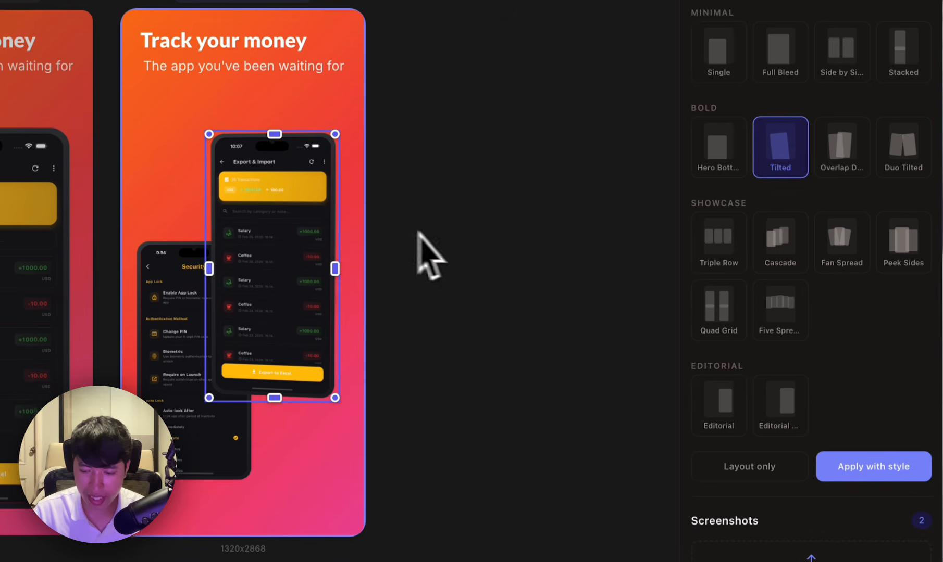
Step: Apply the Cascade layout with its style to the third screen, and enlarge and reposition the Security and Export & Import mockups
click(783, 256)
click(840, 396)
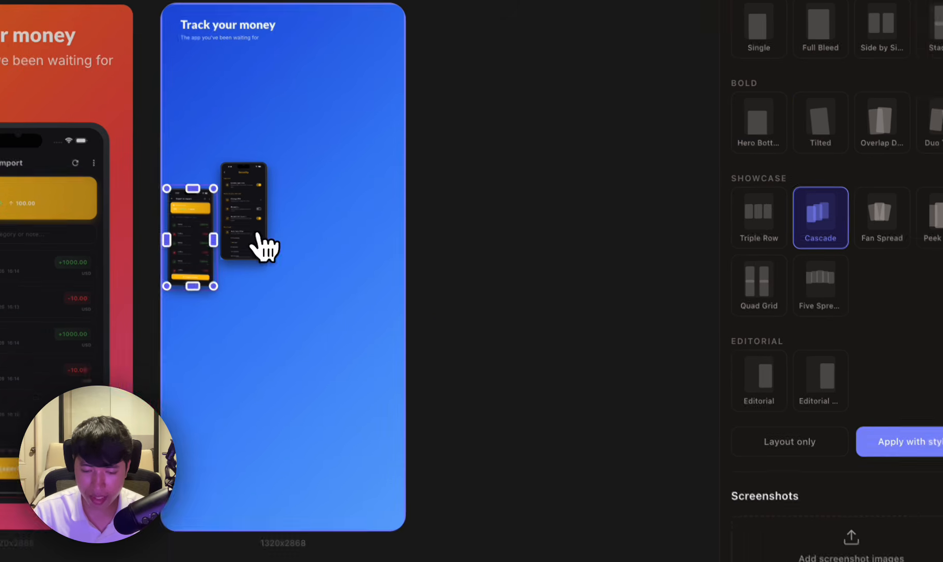
click(219, 200)
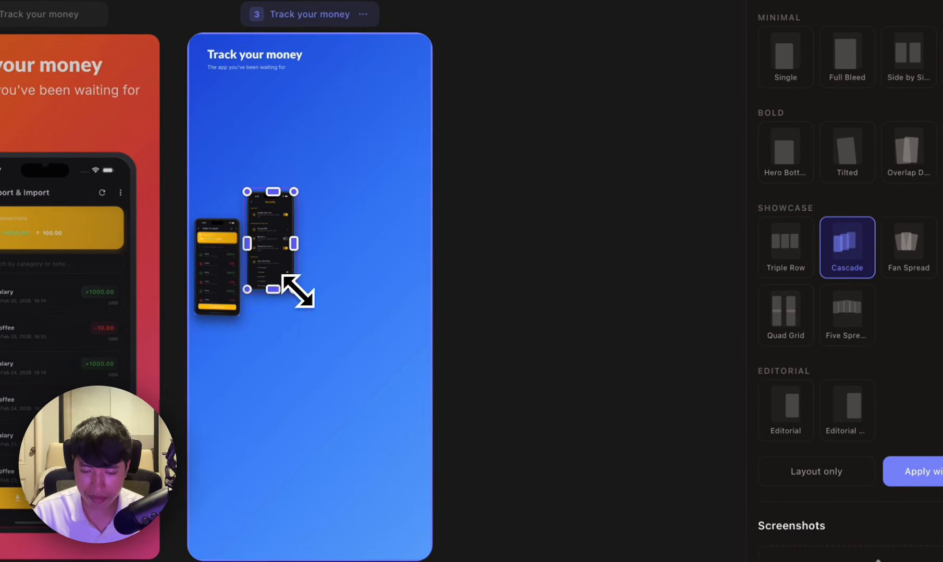
drag(232, 213, 348, 303)
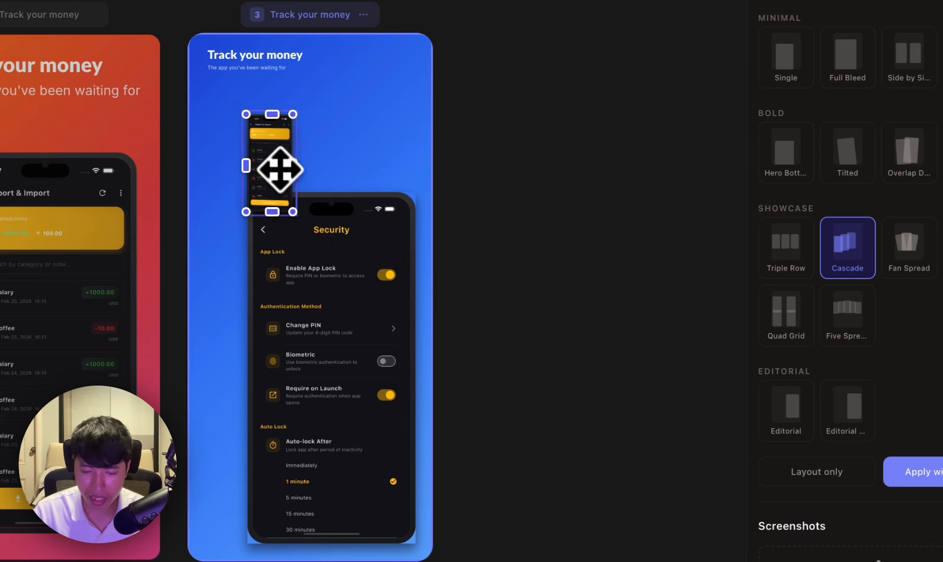
drag(280, 206, 276, 334)
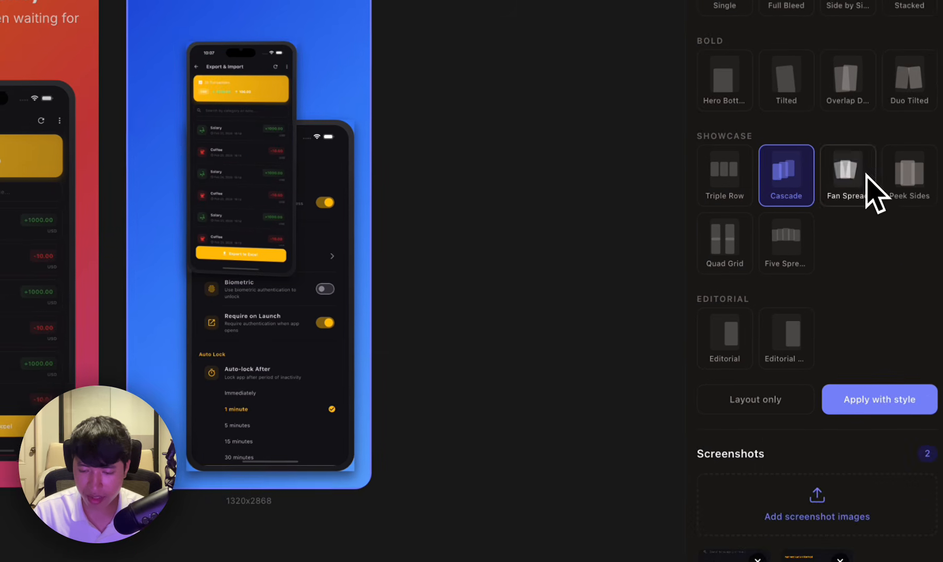
Step: Try the Fan Spread, Peek Sides, Hero Bottom and Quad Grid layouts with their styles on the third screen
click(912, 251)
click(937, 473)
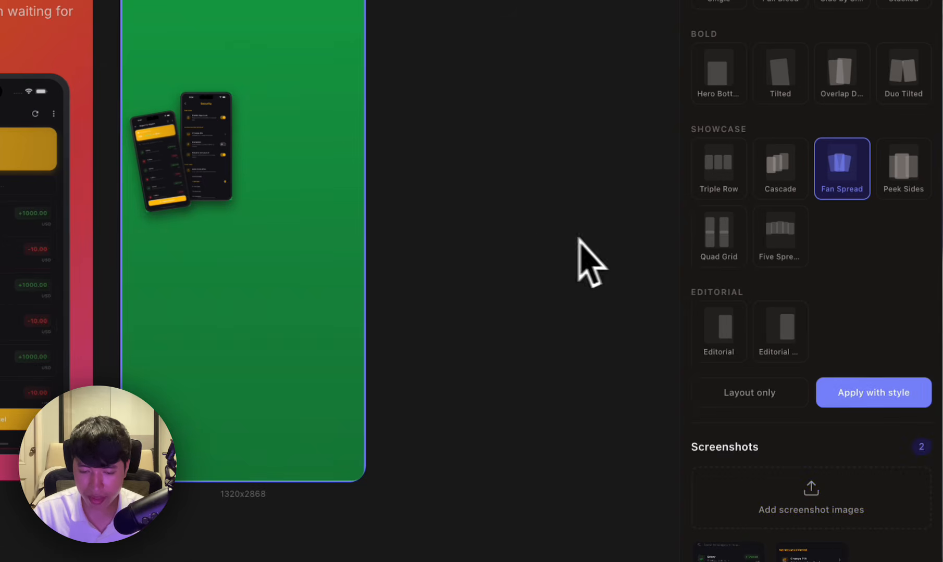
click(902, 168)
click(865, 391)
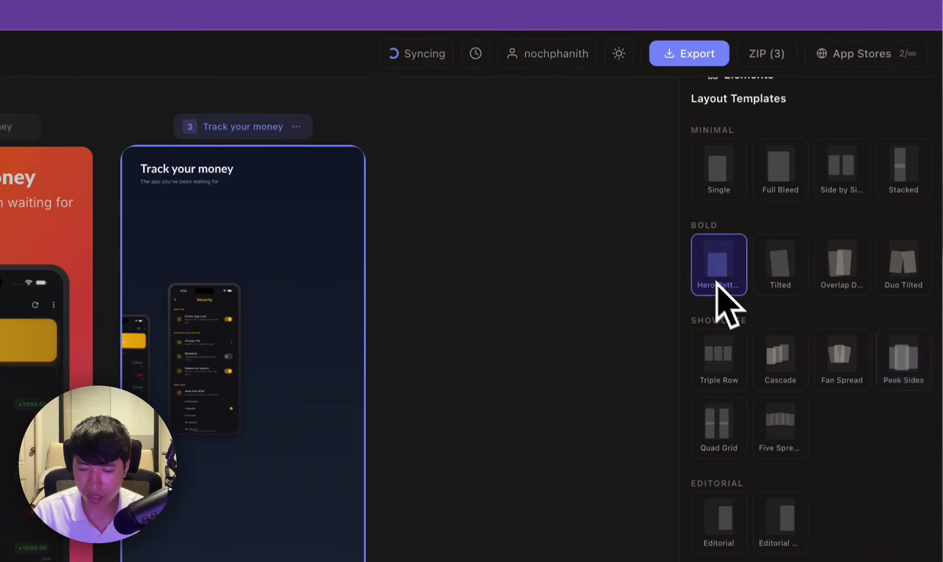
click(888, 390)
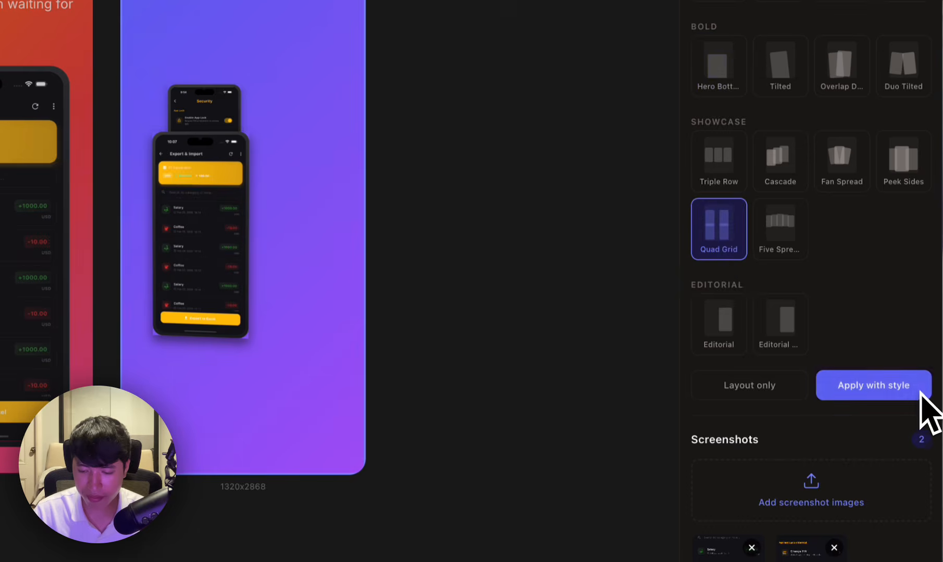
click(903, 384)
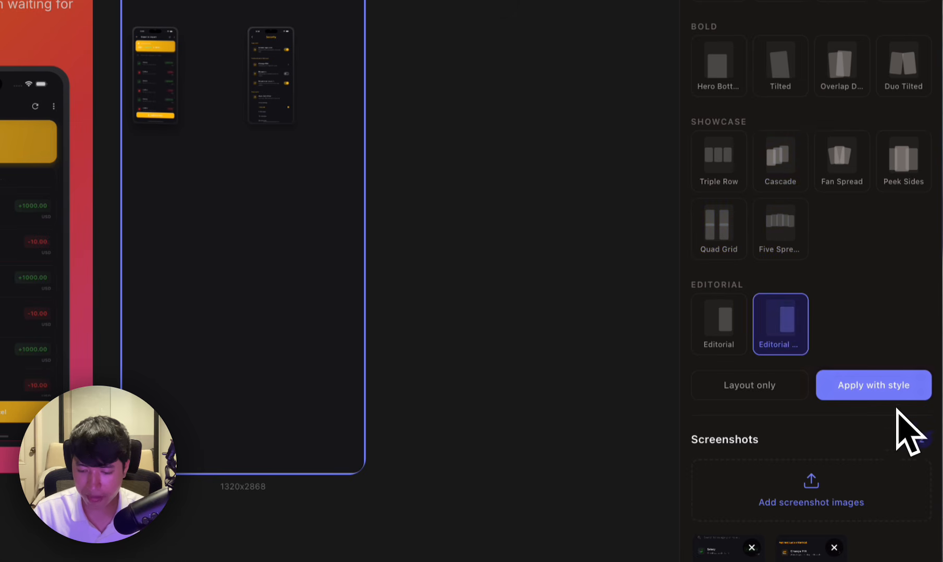
Step: Try the second Editorial layout and the Tilted layout with their styles, adjusting the Export & Import mockup on each
click(892, 386)
drag(272, 153, 253, 258)
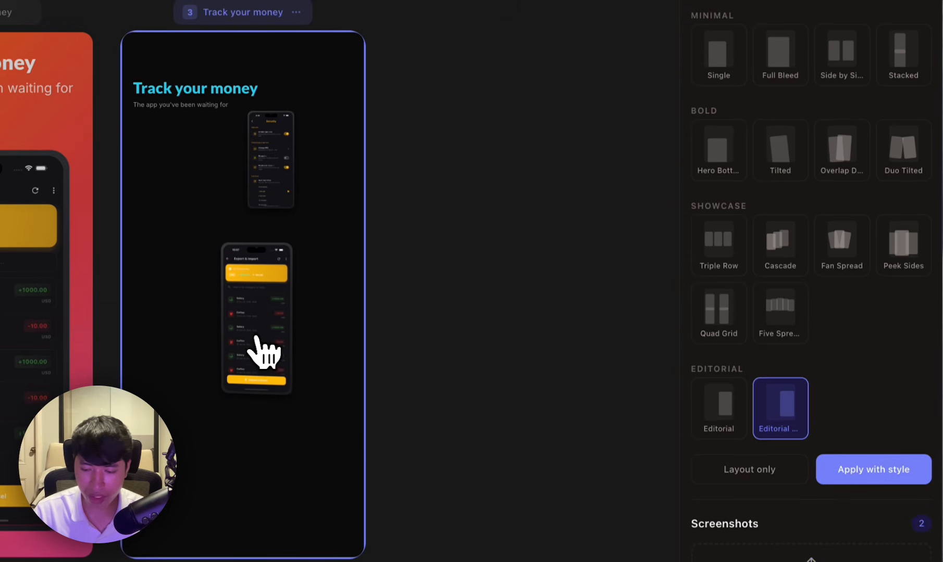
click(780, 67)
click(892, 457)
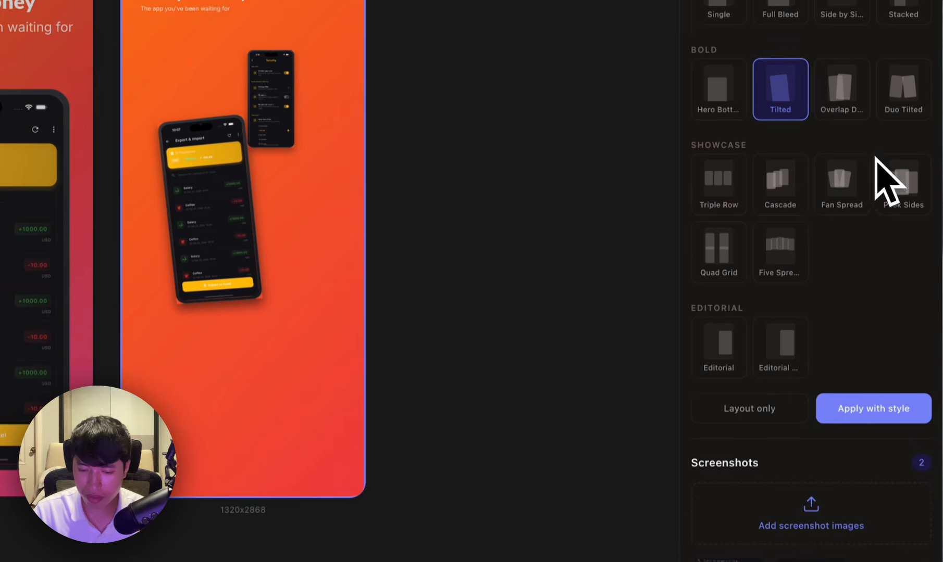
click(237, 274)
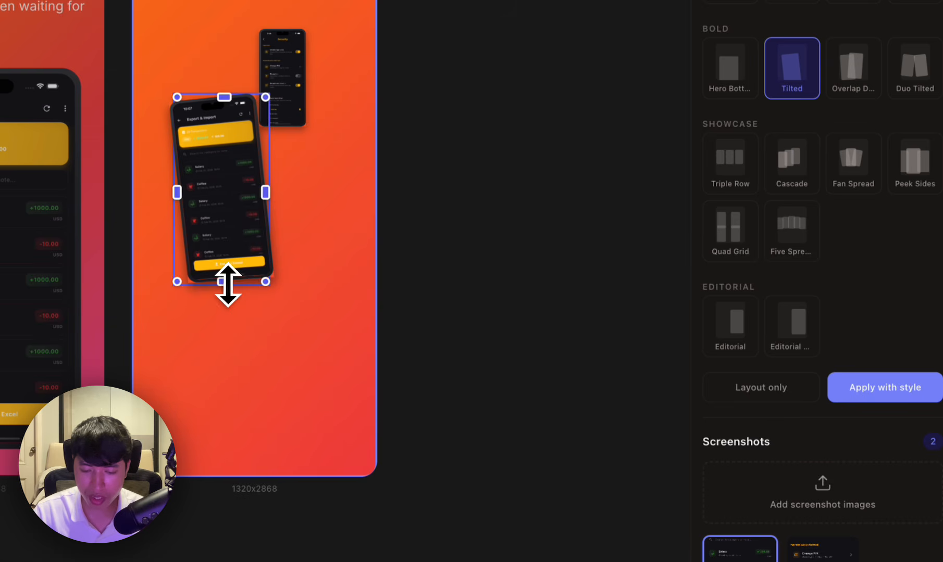
drag(227, 285, 225, 394)
Step: Apply the Overlap, Duo Tilted and finally Hero Bottom layouts with their styles to the third screen
click(853, 67)
click(914, 385)
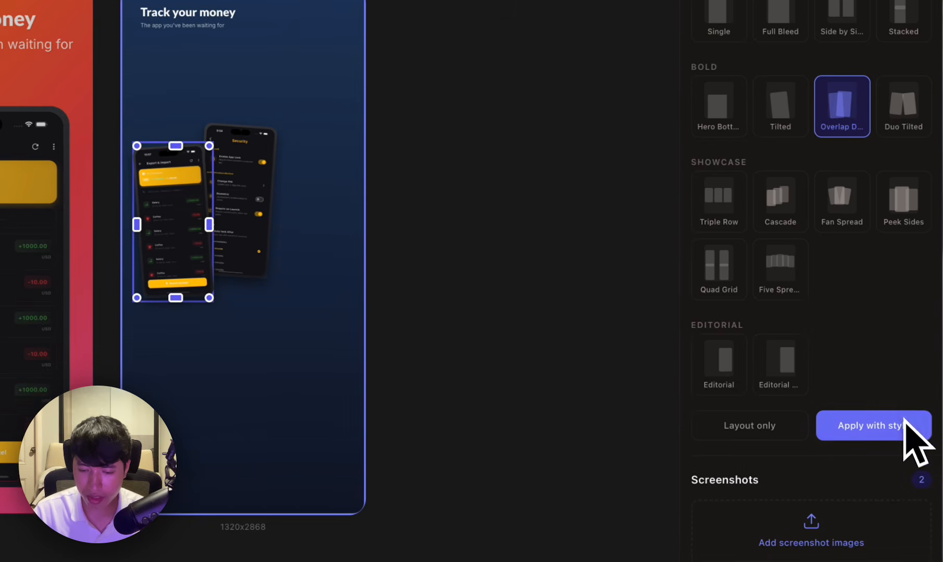
click(903, 106)
click(912, 426)
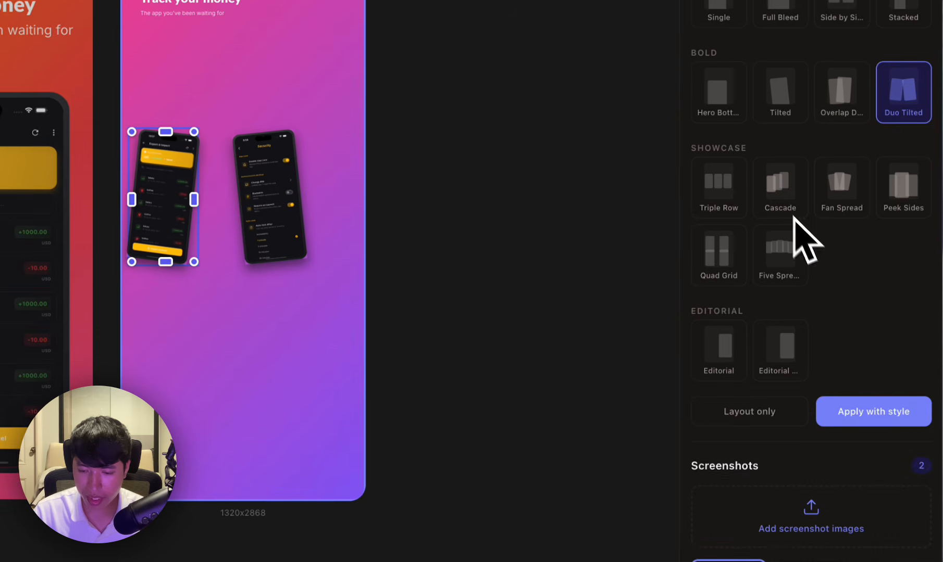
click(719, 92)
click(909, 404)
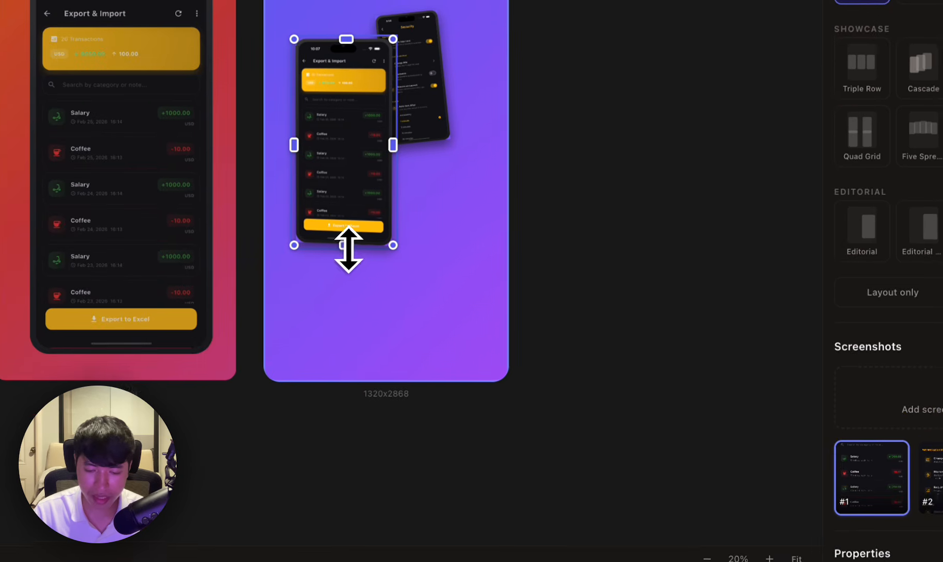
Step: Enlarge both mockups on the third screen, with Export & Import running off the lower edge and tilted Security partly behind it
drag(203, 311, 221, 485)
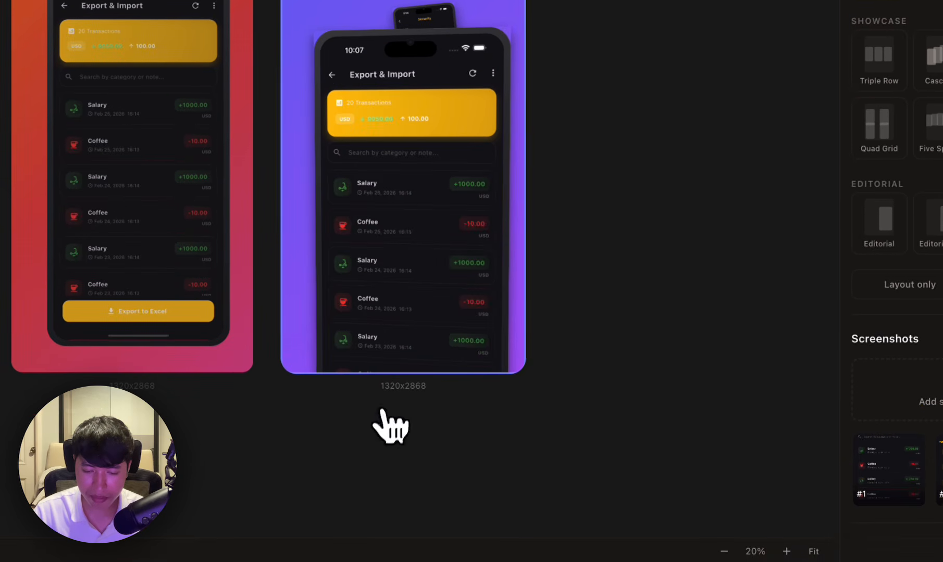
drag(400, 222, 392, 315)
drag(413, 76, 448, 180)
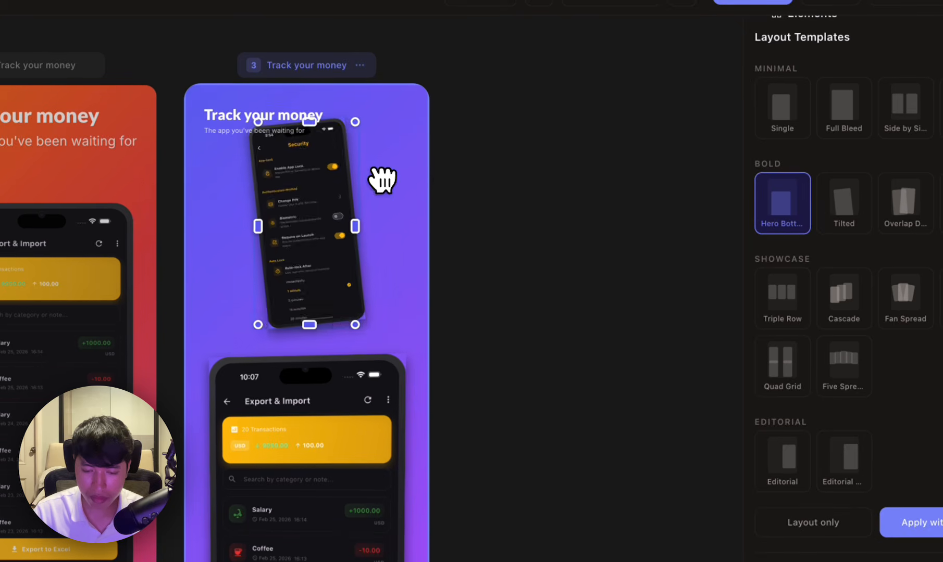
drag(319, 260, 325, 300)
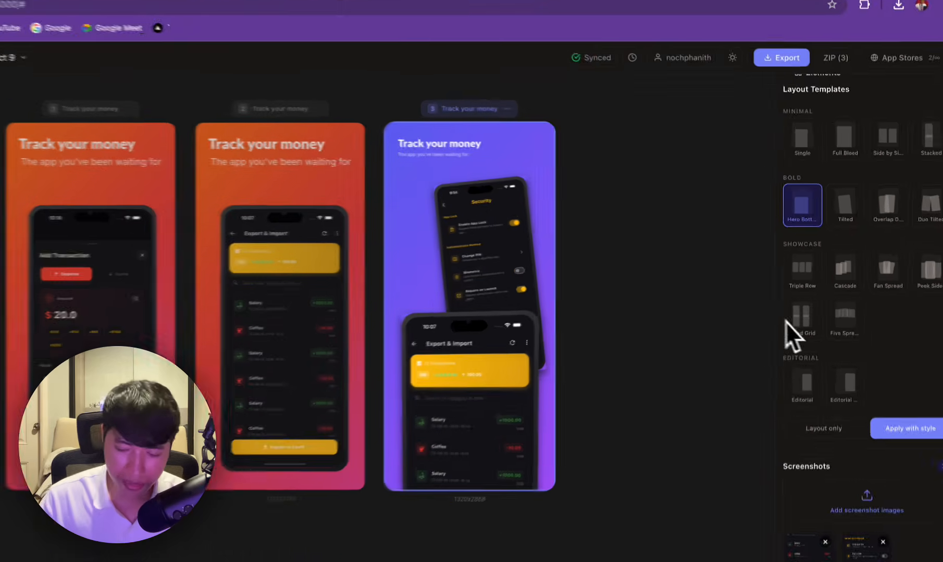
Step: Try the Image and Solid background types on the third screen, using solid colour #ff0a0a, and switch back to Gradient
scroll(891, 452, down, 6)
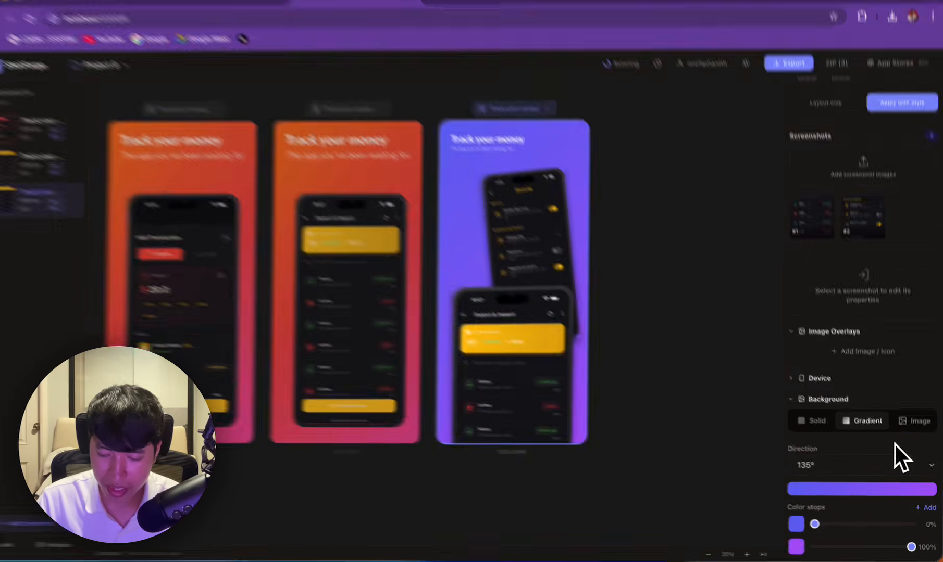
click(915, 426)
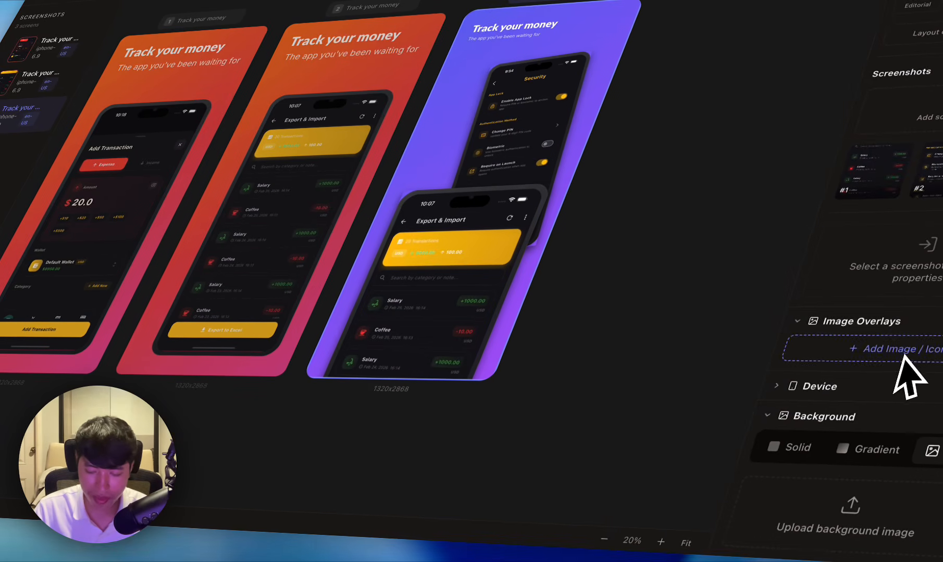
click(794, 448)
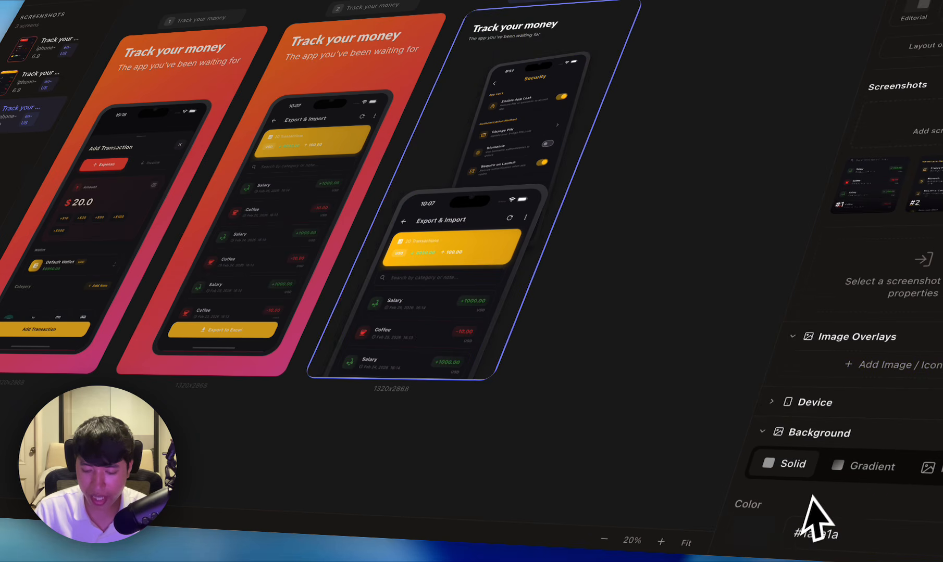
click(751, 536)
drag(875, 375, 940, 313)
click(765, 539)
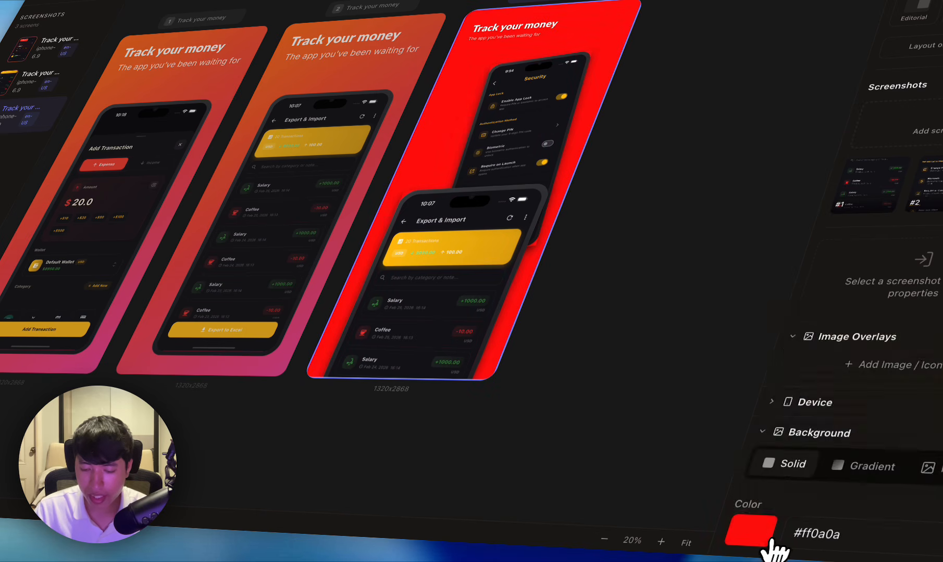
click(823, 532)
click(844, 468)
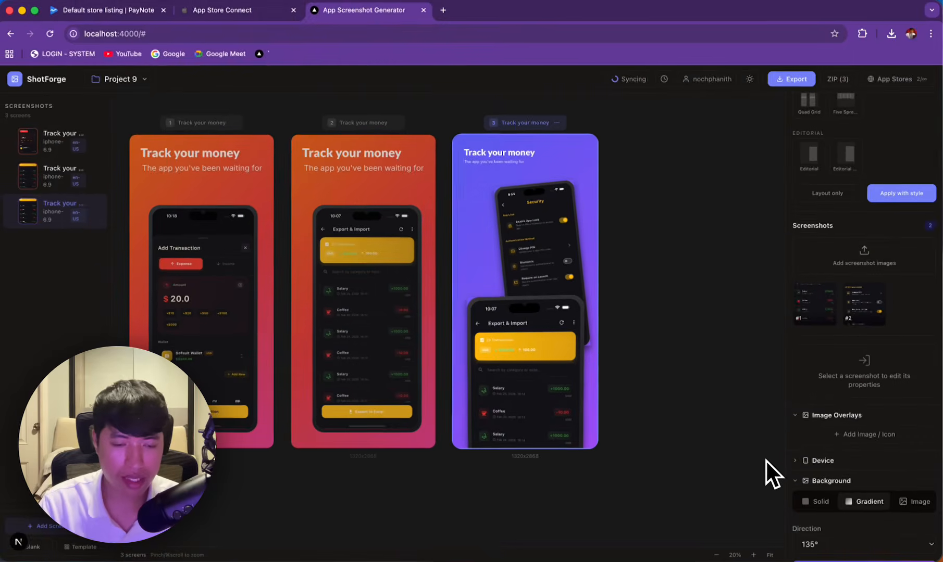
click(141, 80)
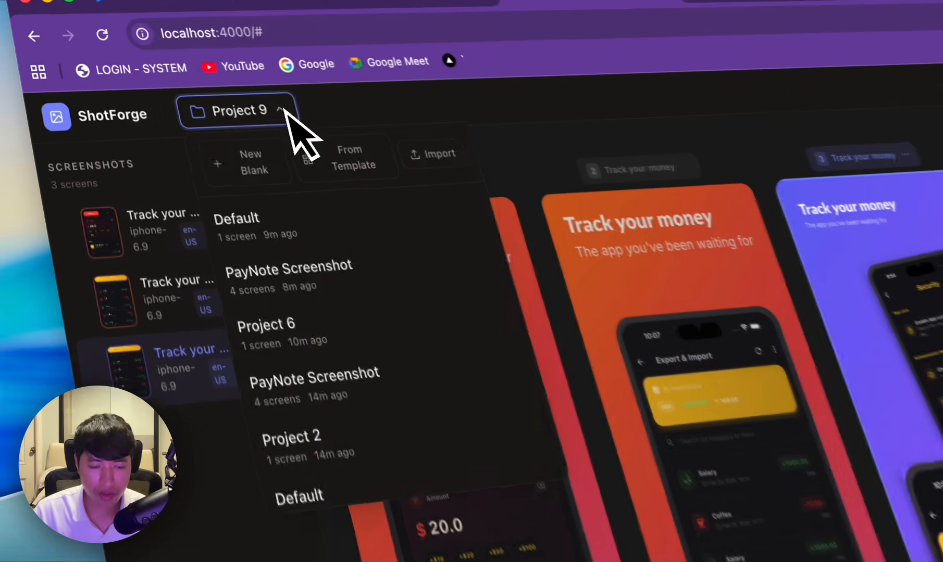
scroll(484, 292, down, 5)
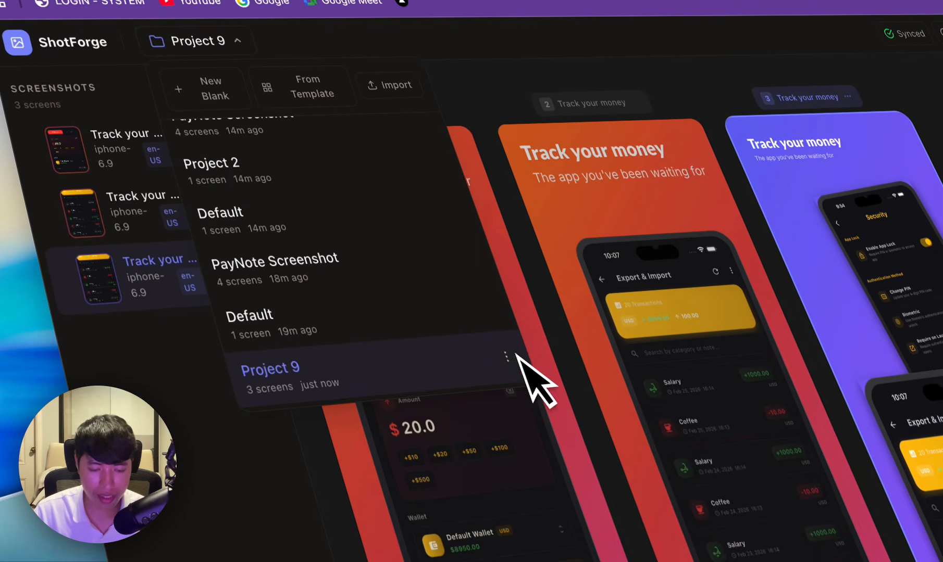
click(513, 343)
click(229, 41)
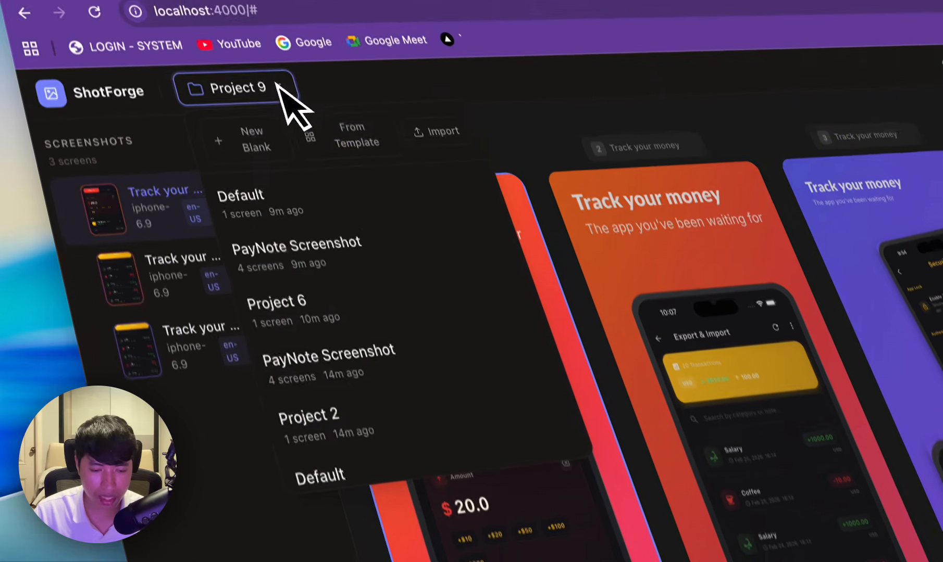
scroll(469, 313, down, 5)
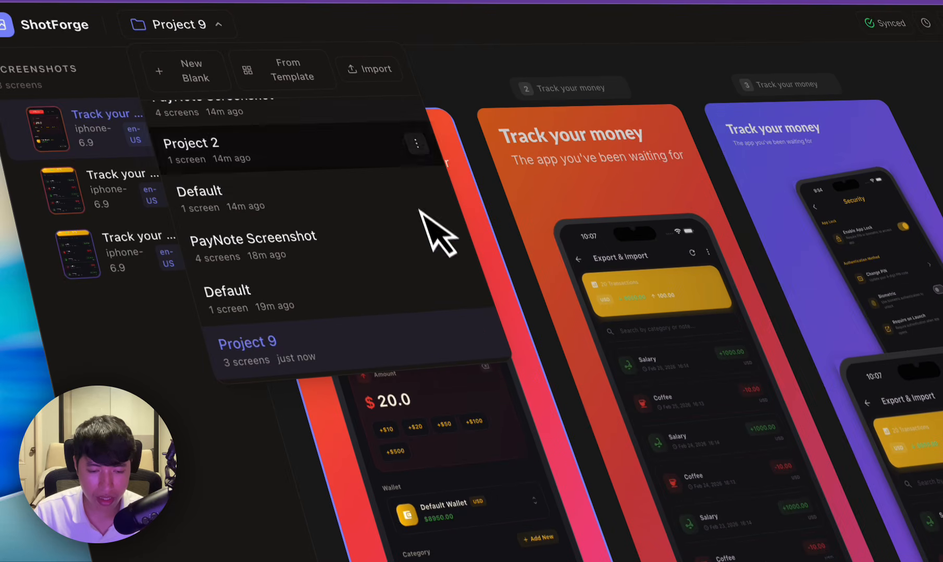
click(461, 128)
Step: Export Project 9 from the project list and show the downloaded Project_9.shotforge.json in the Downloads folder
click(199, 24)
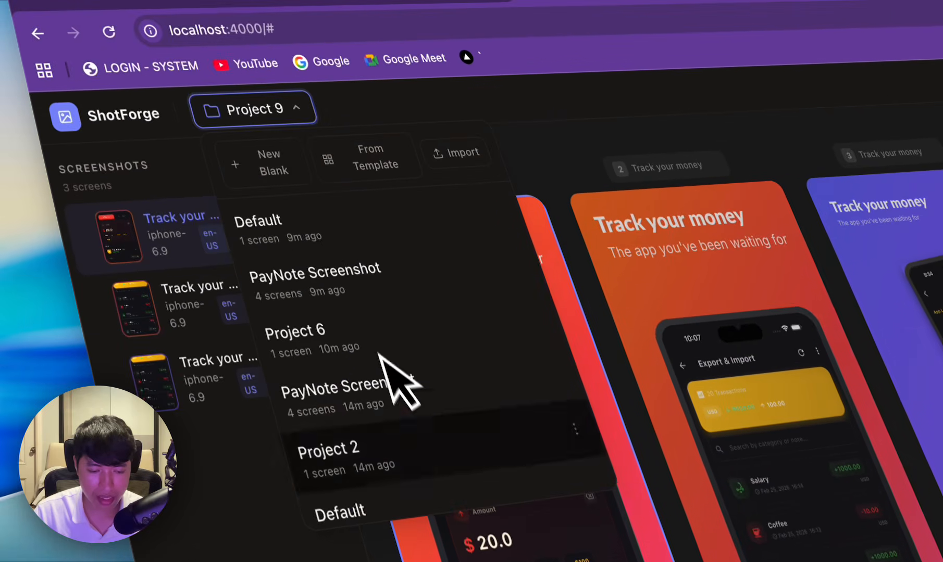
scroll(380, 357, down, 4)
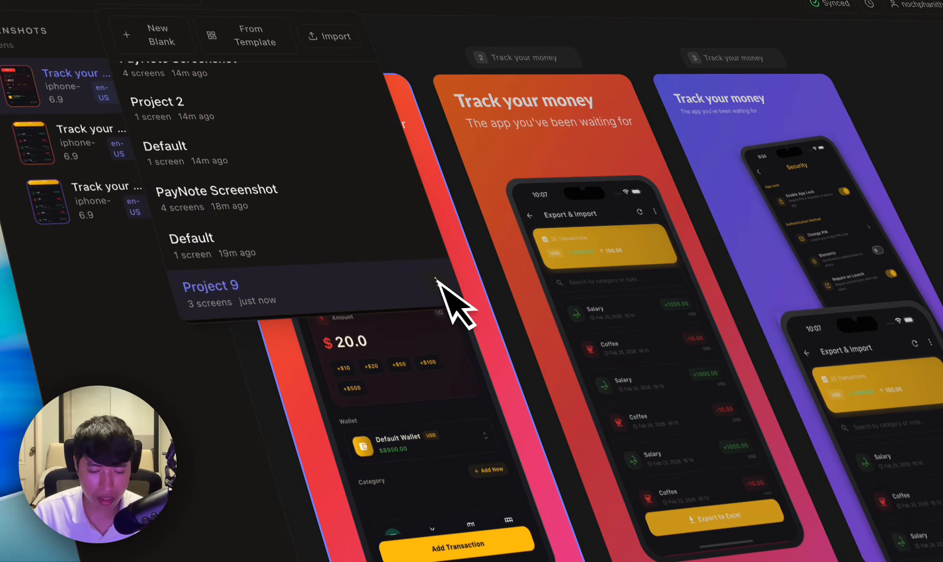
click(436, 280)
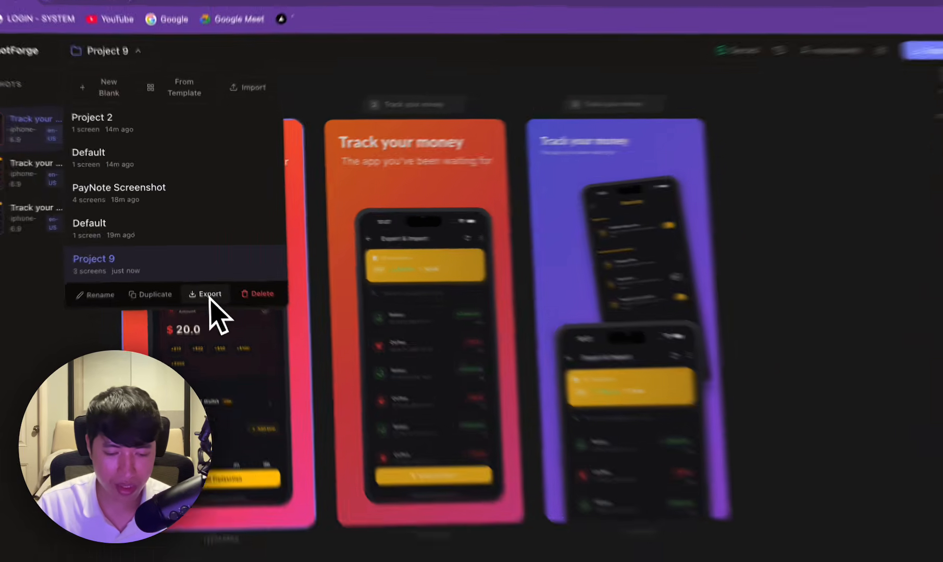
click(195, 272)
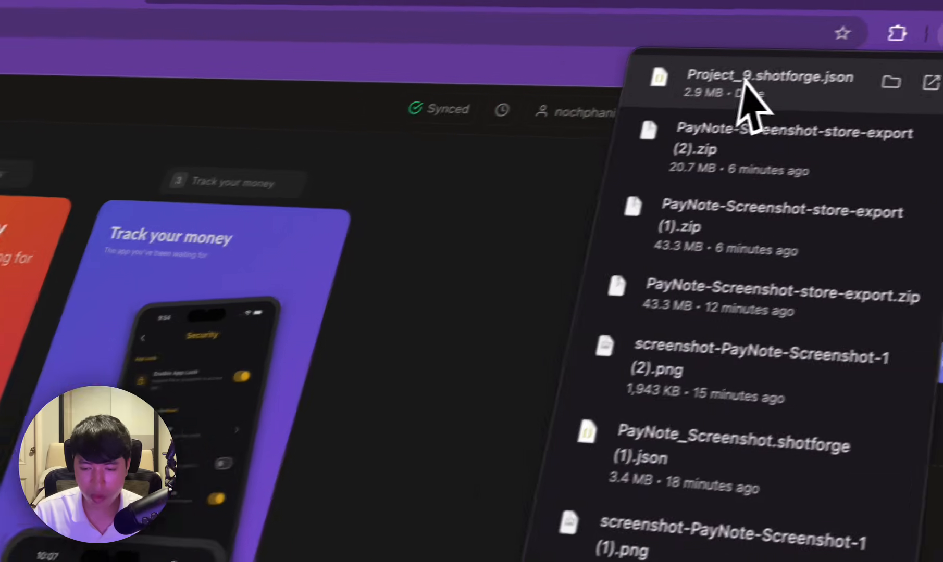
click(891, 81)
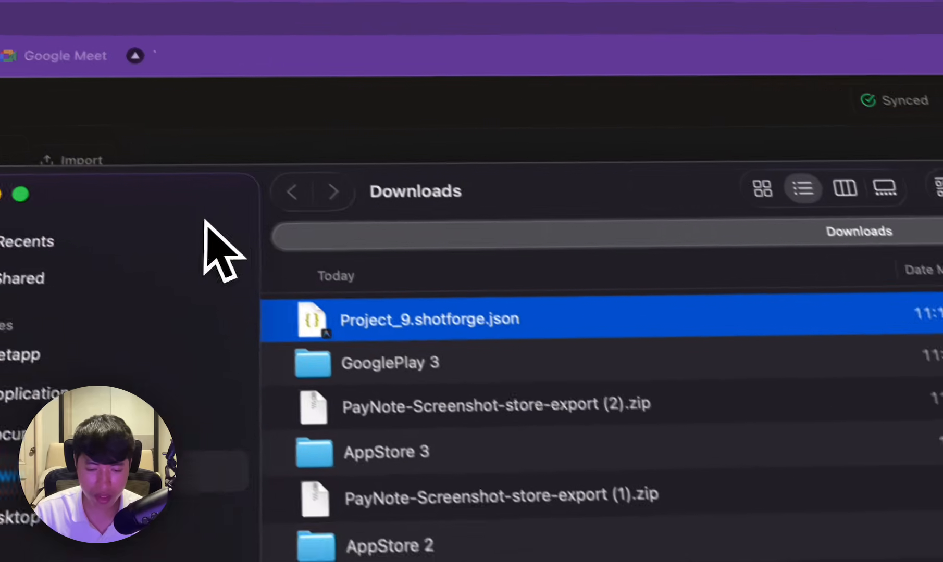
Step: Import the project file Project_9.shotforge.json from the Downloads folder
drag(604, 193, 614, 386)
click(586, 188)
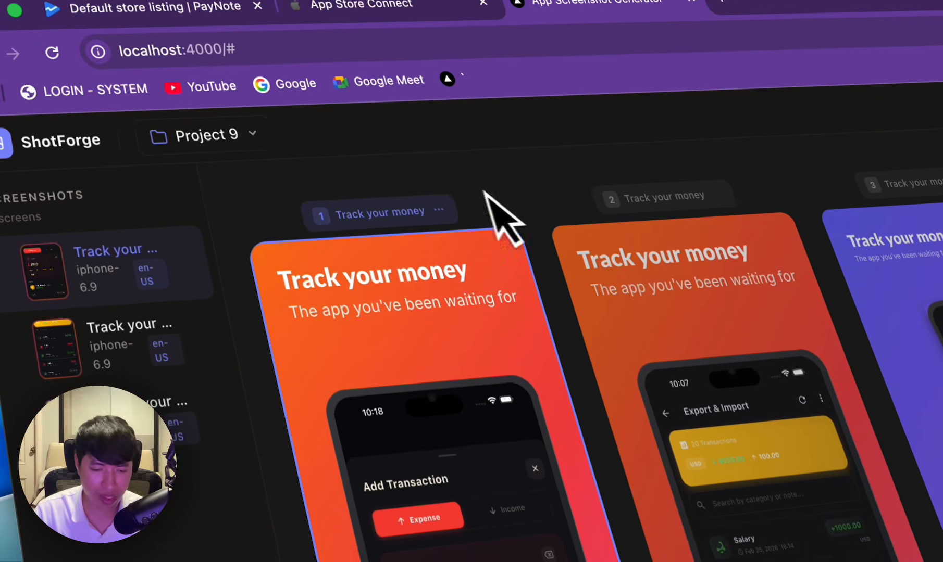
click(113, 145)
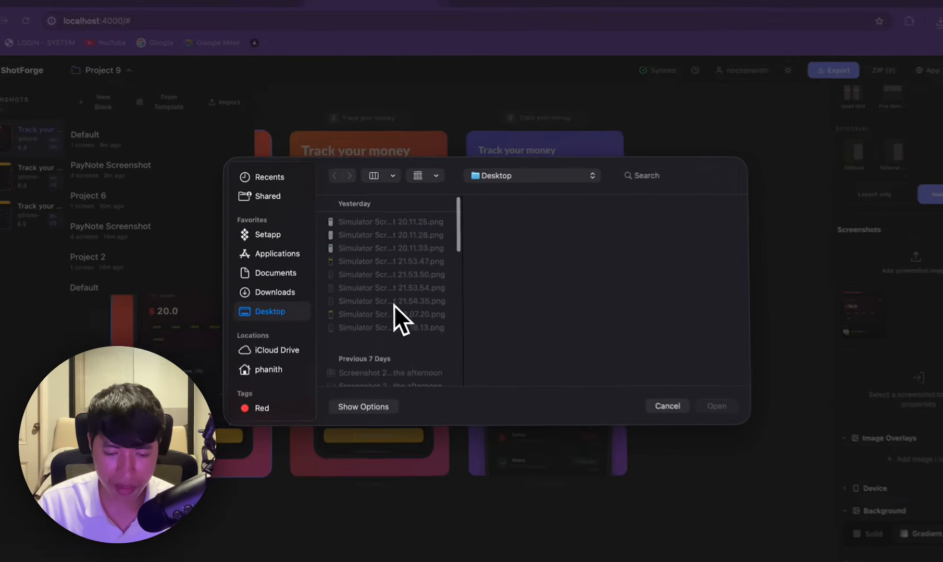
scroll(357, 312, down, 3)
scroll(358, 313, up, 3)
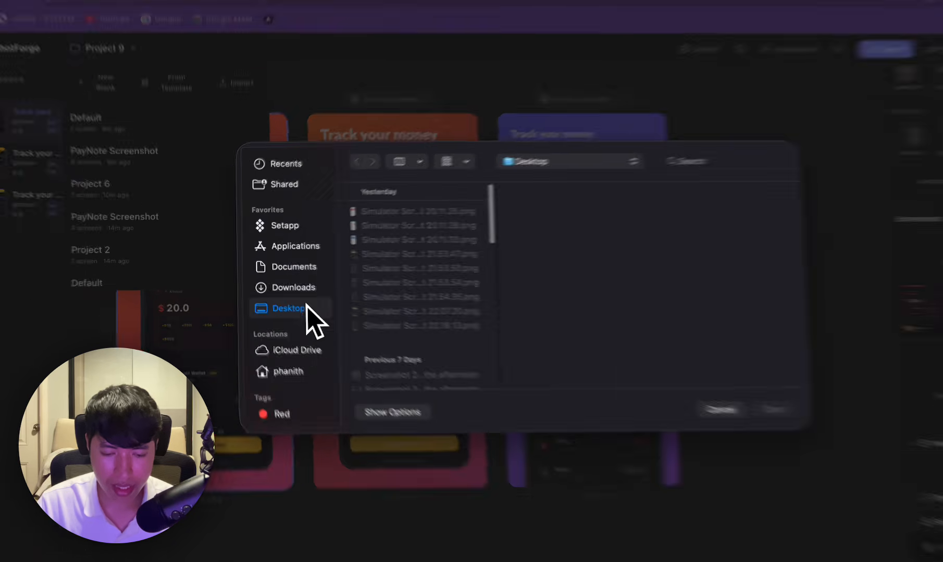
click(292, 288)
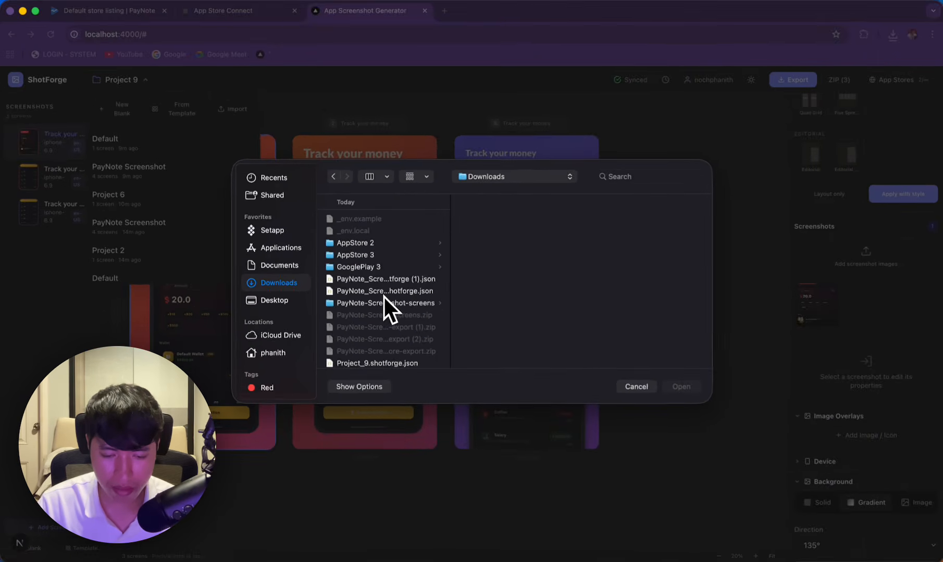
scroll(380, 261, down, 3)
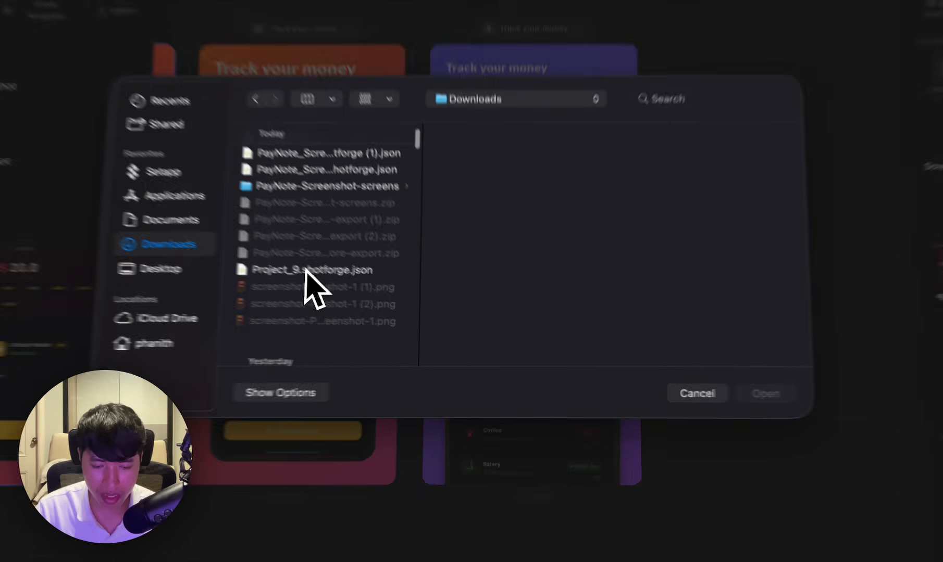
click(379, 302)
click(838, 400)
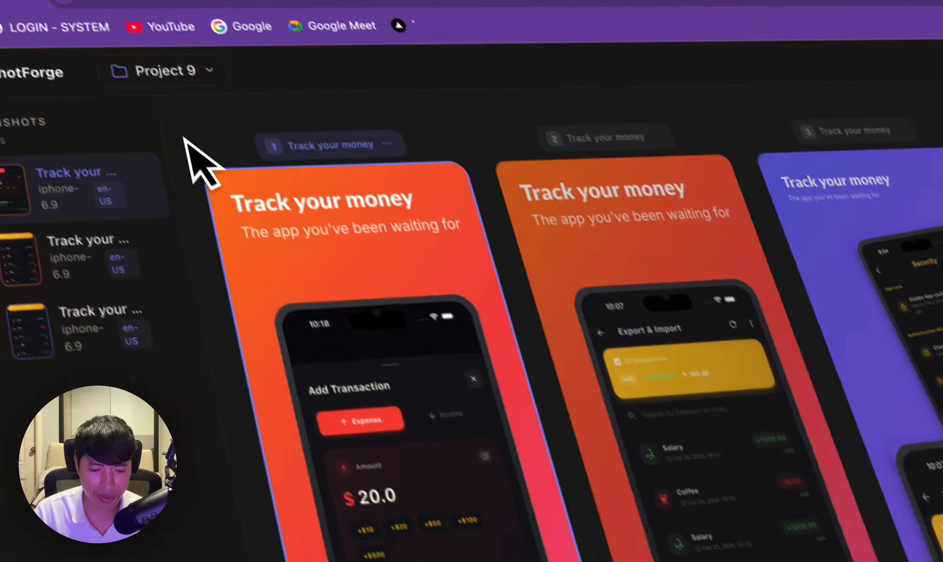
Step: Look through the project list for the imported Project 9
click(164, 70)
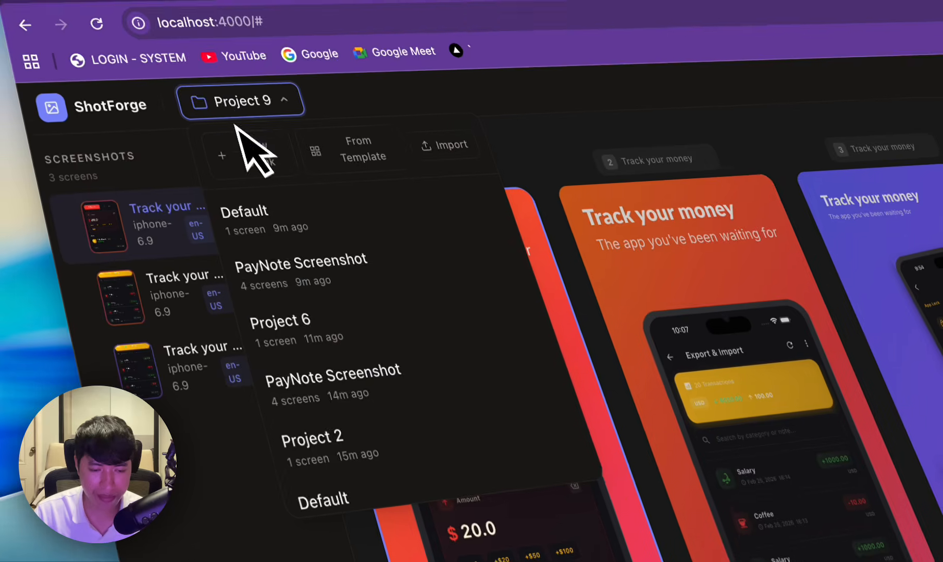
scroll(291, 276, down, 3)
click(339, 296)
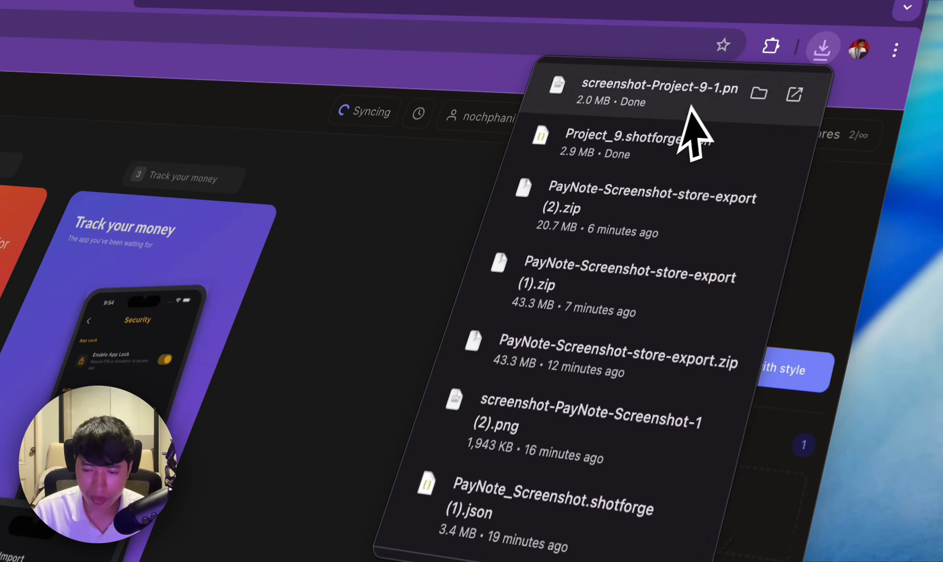
Step: Locate the exported screenshot-Project-9-1.png in the Downloads folder, preview the image and close the preview
click(756, 93)
key(space)
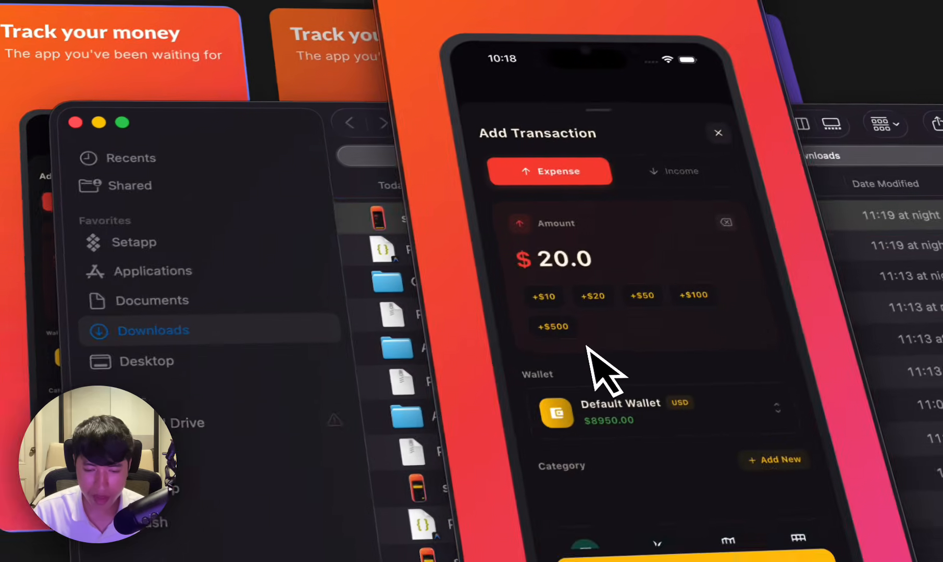
key(space)
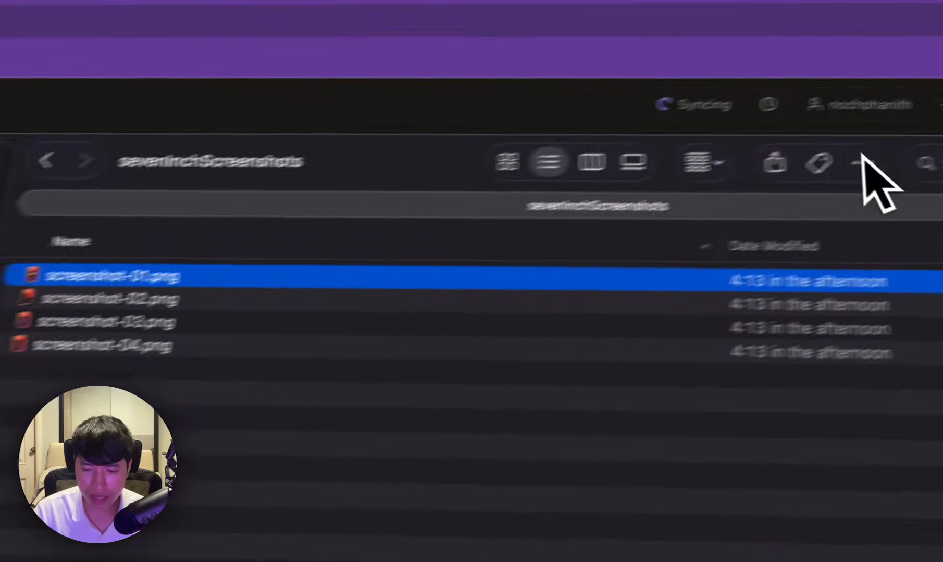
Step: Review the App Store export options without exporting, and open the subscription plans from the account details
click(617, 114)
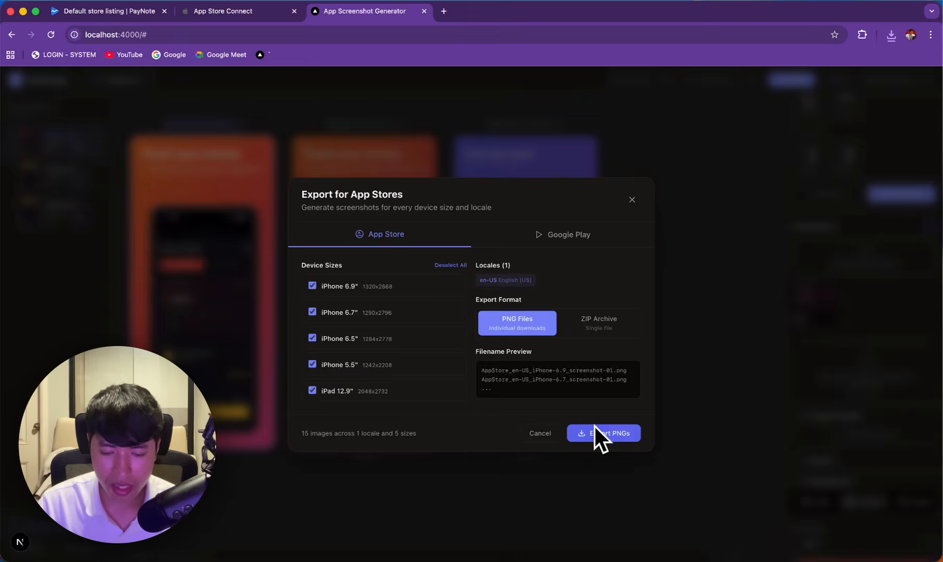
click(632, 200)
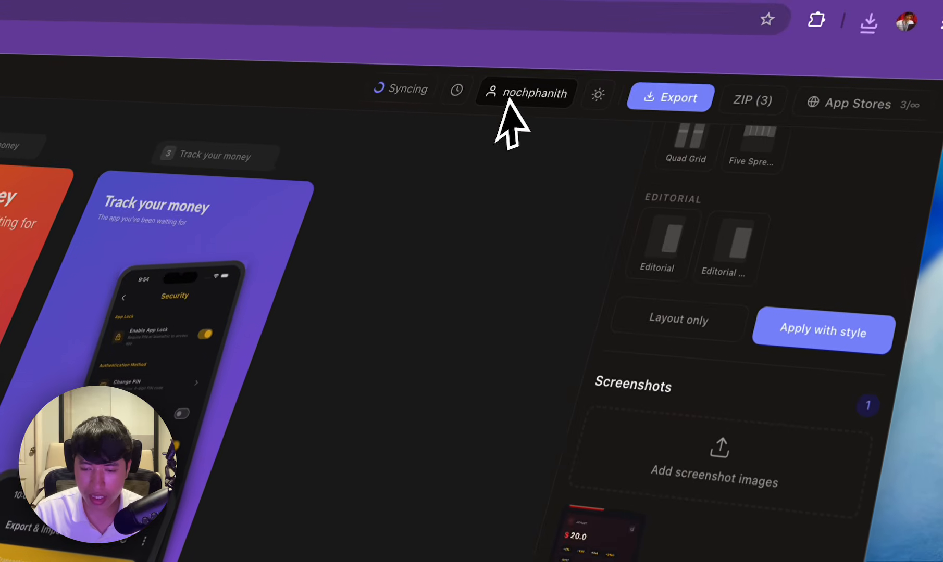
click(504, 99)
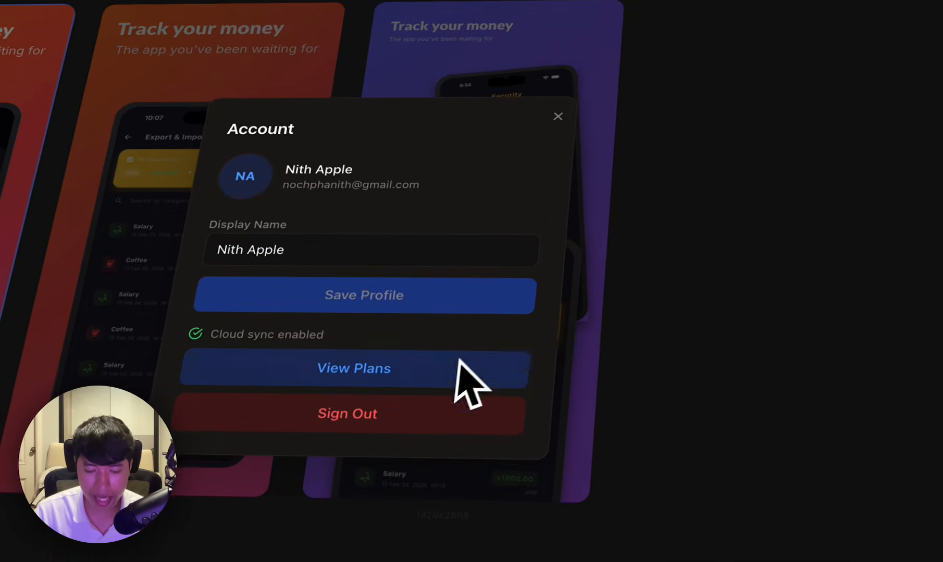
click(457, 364)
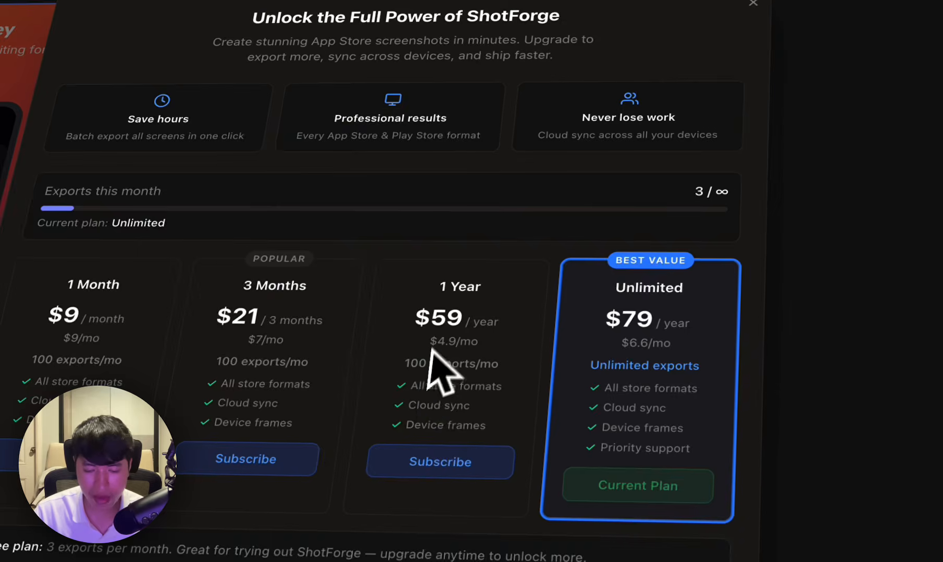